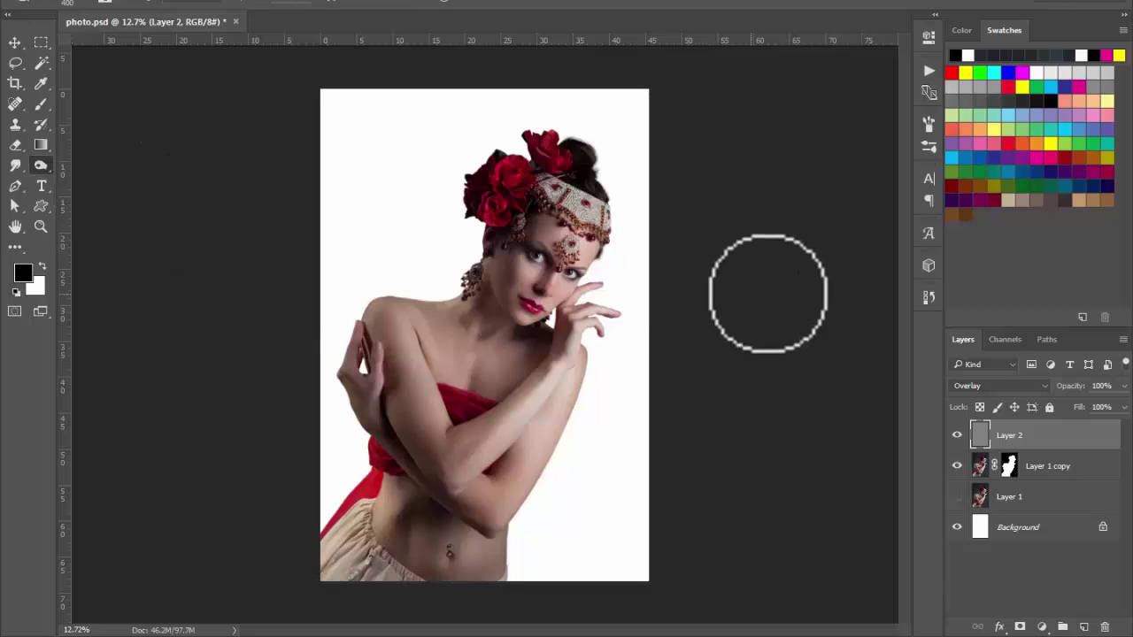
Switch from the Burn tool to the Dodge tool and reduce its brush size to 300 for the woman's face
mouse_move(518, 266)
mouse_down()
mouse_move(576, 315)
mouse_move(546, 345)
mouse_up()
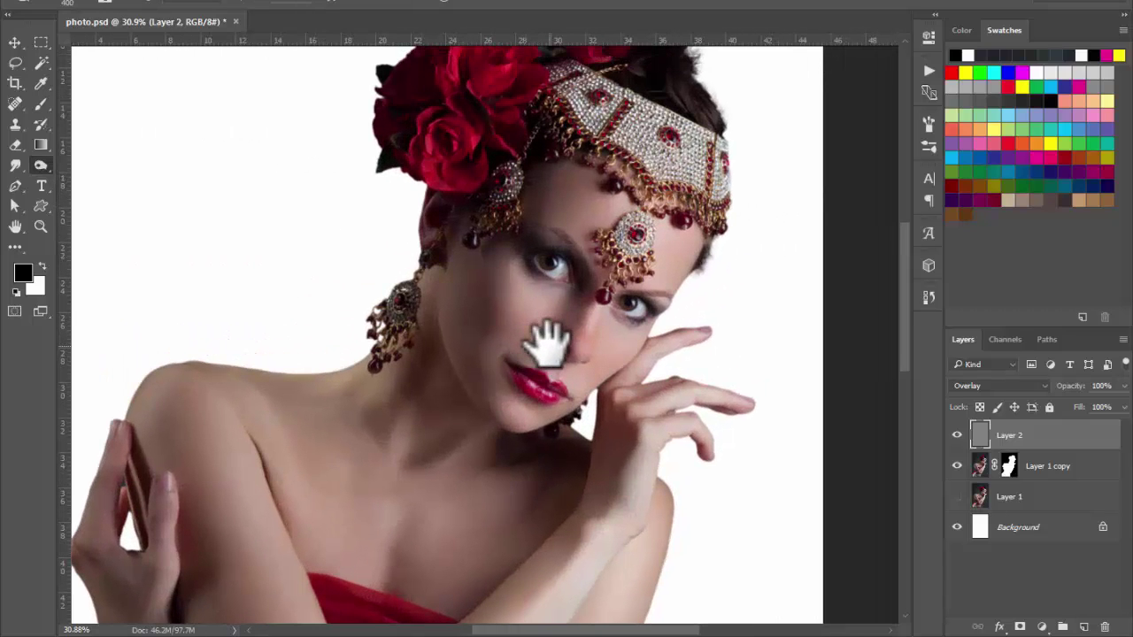
drag(639, 331, 653, 351)
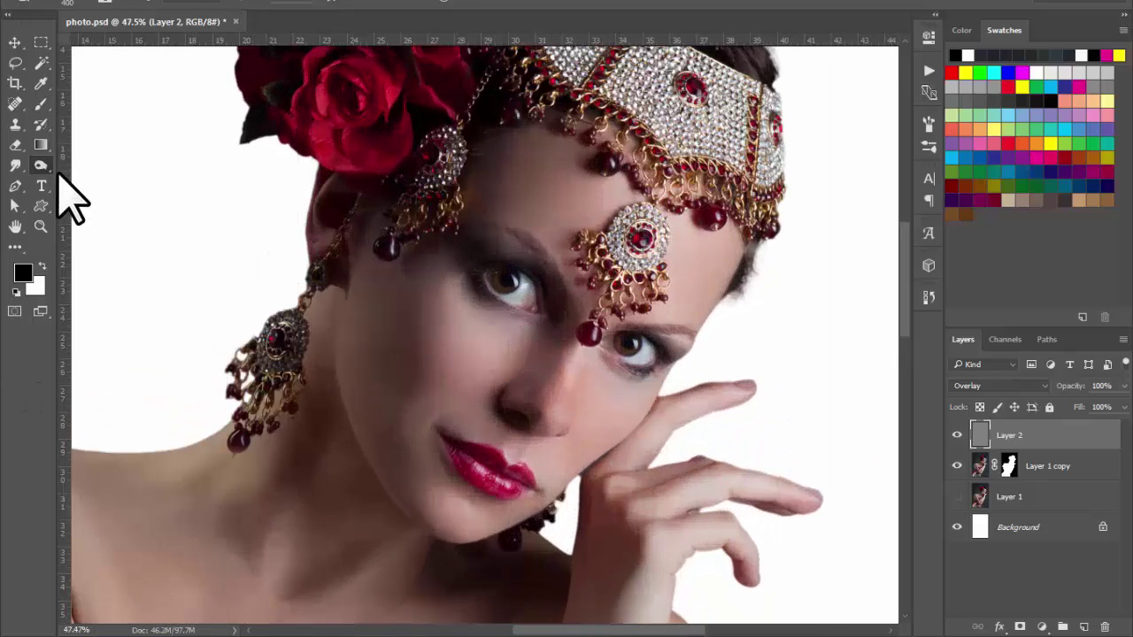
mouse_move(41, 167)
mouse_down()
mouse_move(76, 182)
mouse_move(99, 168)
mouse_up()
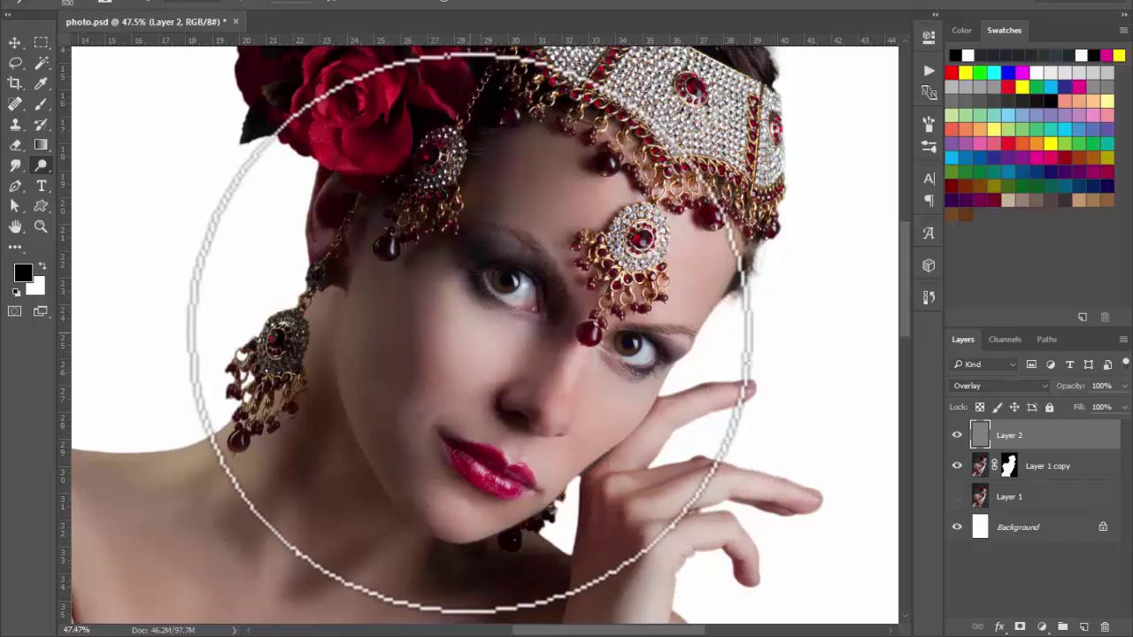
drag(482, 354, 516, 366)
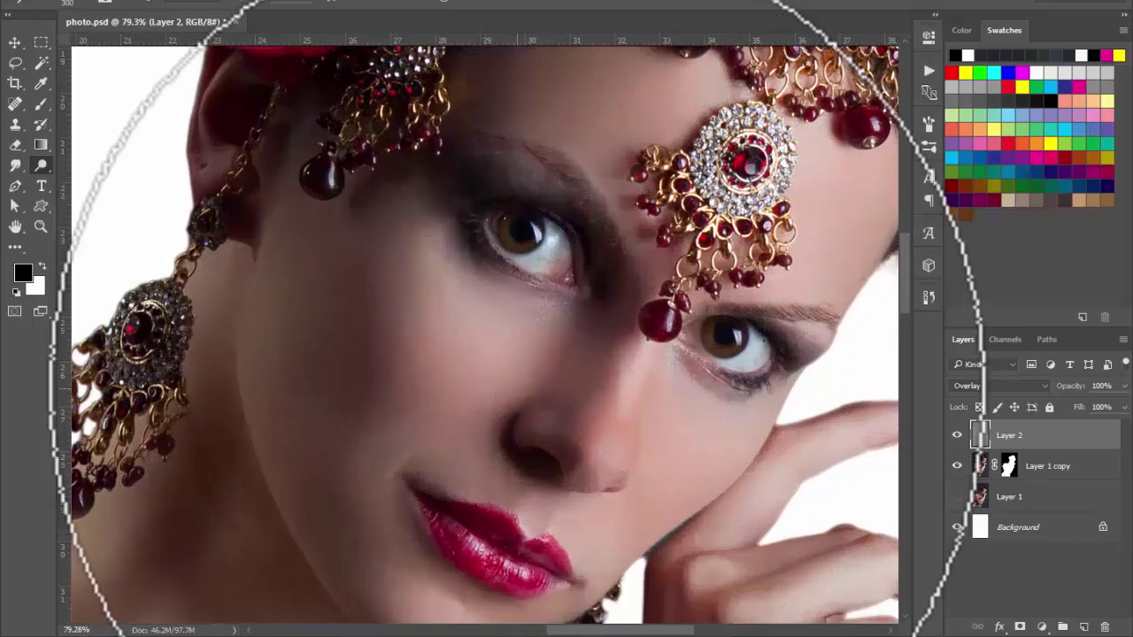
key(bracketleft)
key(bracketleft)
key(bracketleft)
key(bracketleft)
key(bracketleft)
key(bracketright)
key(bracketright)
key(bracketright)
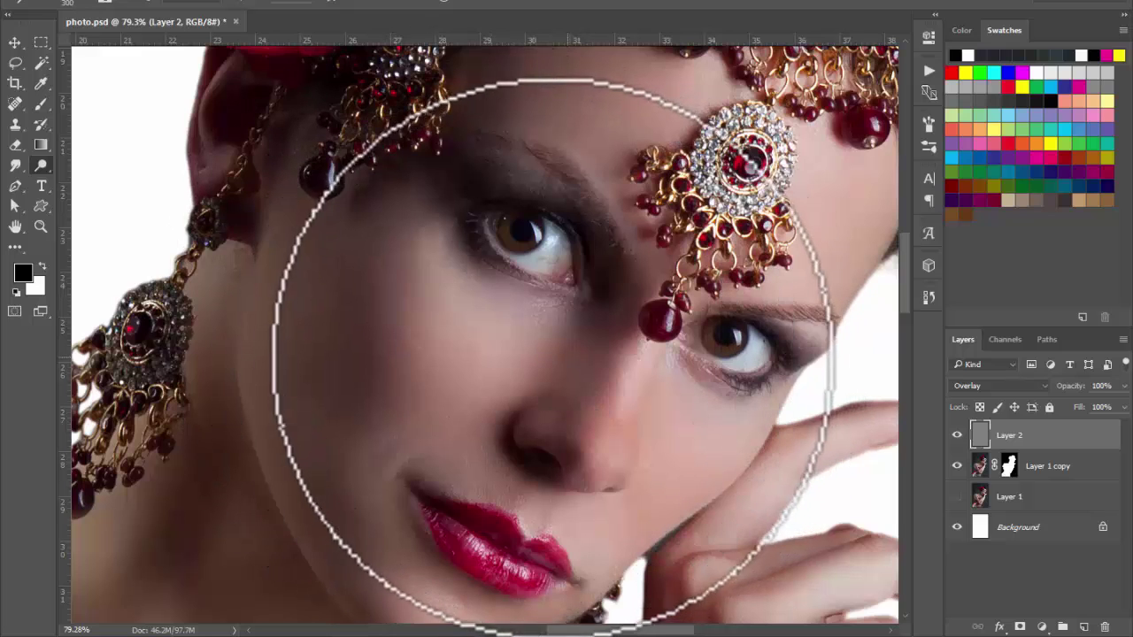
Reduce the Dodge brush size to 50 and brighten the skin between the nose and the upper lip
key(space)
drag(544, 385, 561, 336)
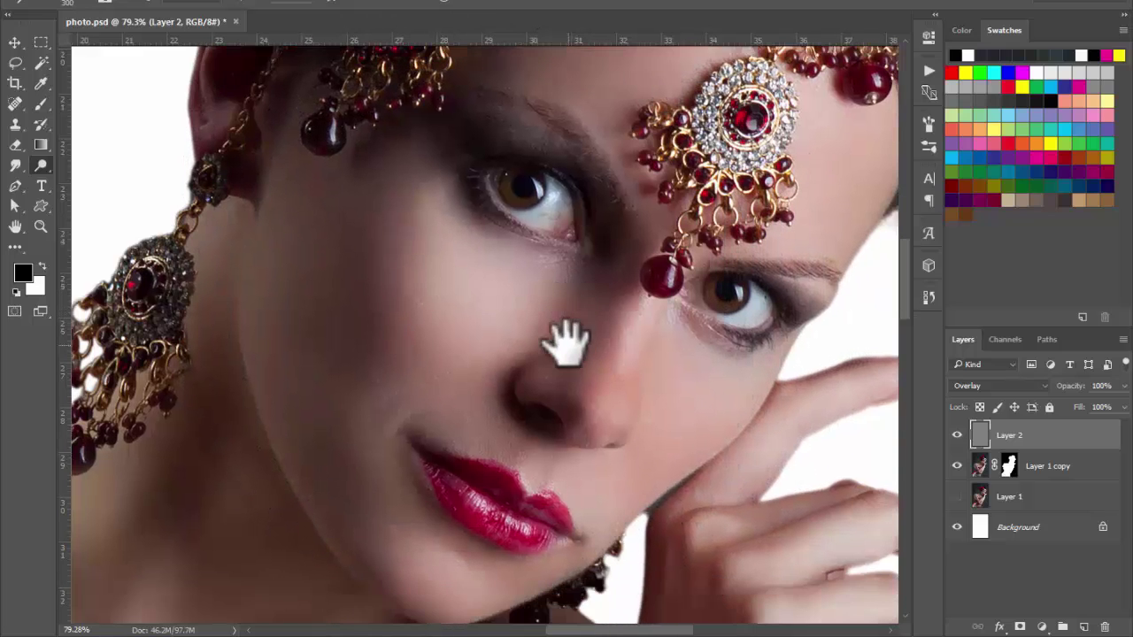
key(space)
key(ctrl+space)
mouse_move(438, 416)
mouse_down()
mouse_move(403, 338)
mouse_move(504, 453)
mouse_up()
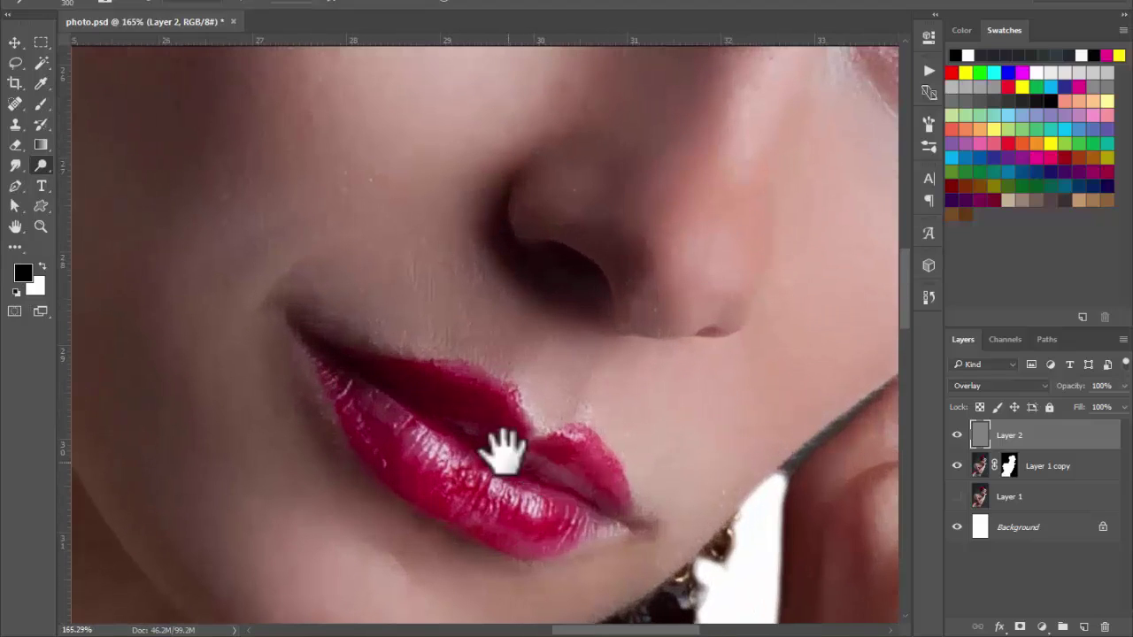
key(bracketleft)
key(bracketleft)
key(bracketleft)
key(bracketleft)
key(bracketleft)
key(bracketleft)
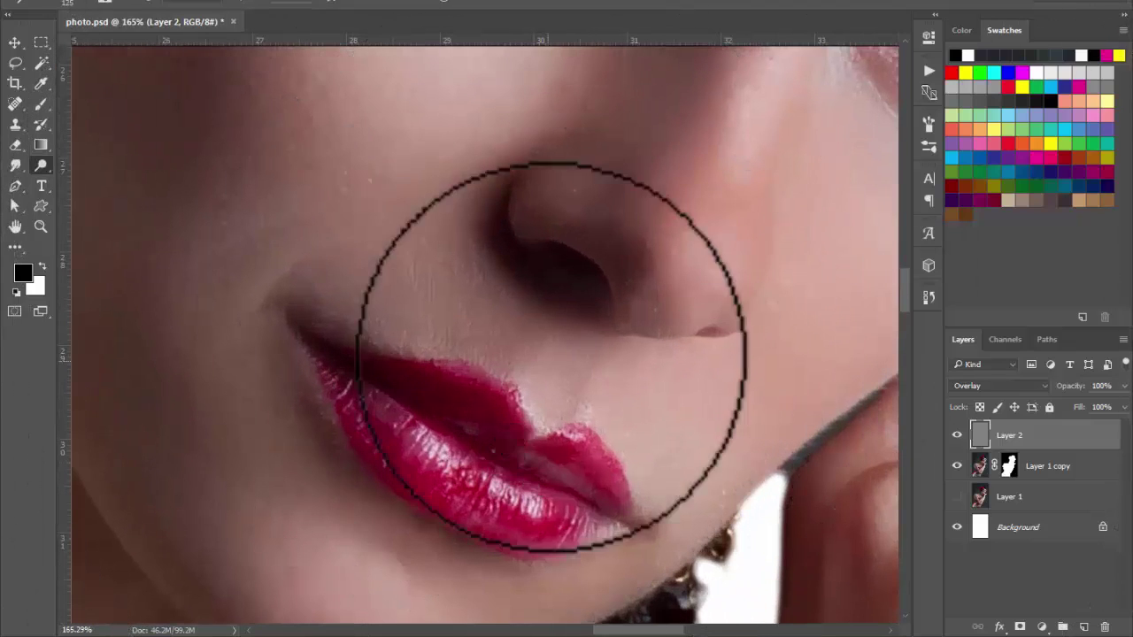
key(bracketleft)
key(bracketleft)
key(bracketleft)
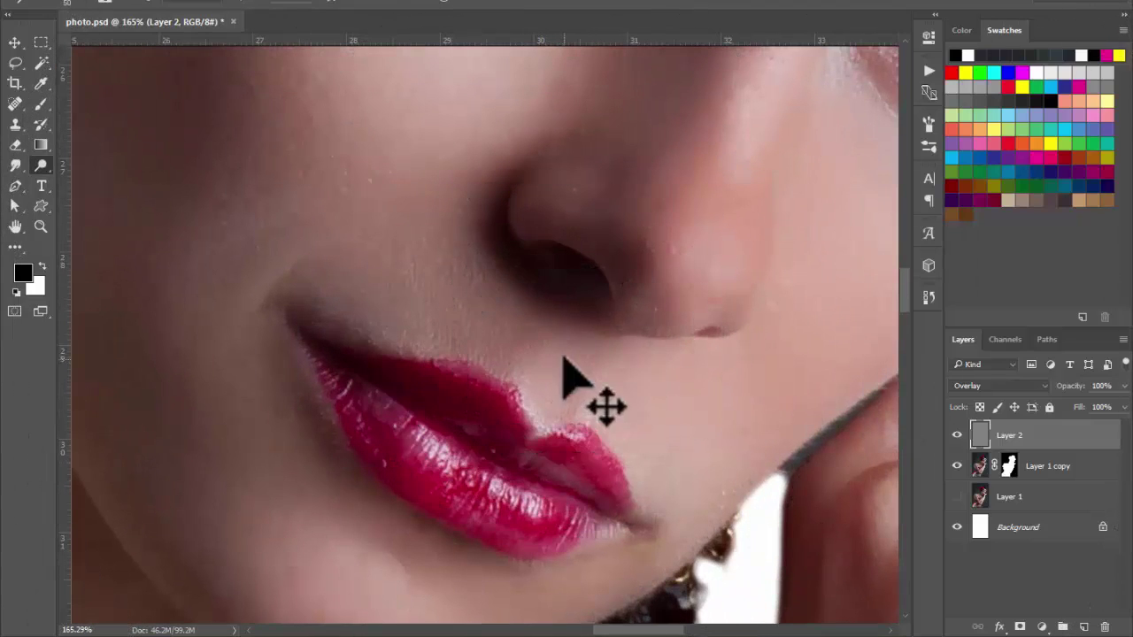
key(space)
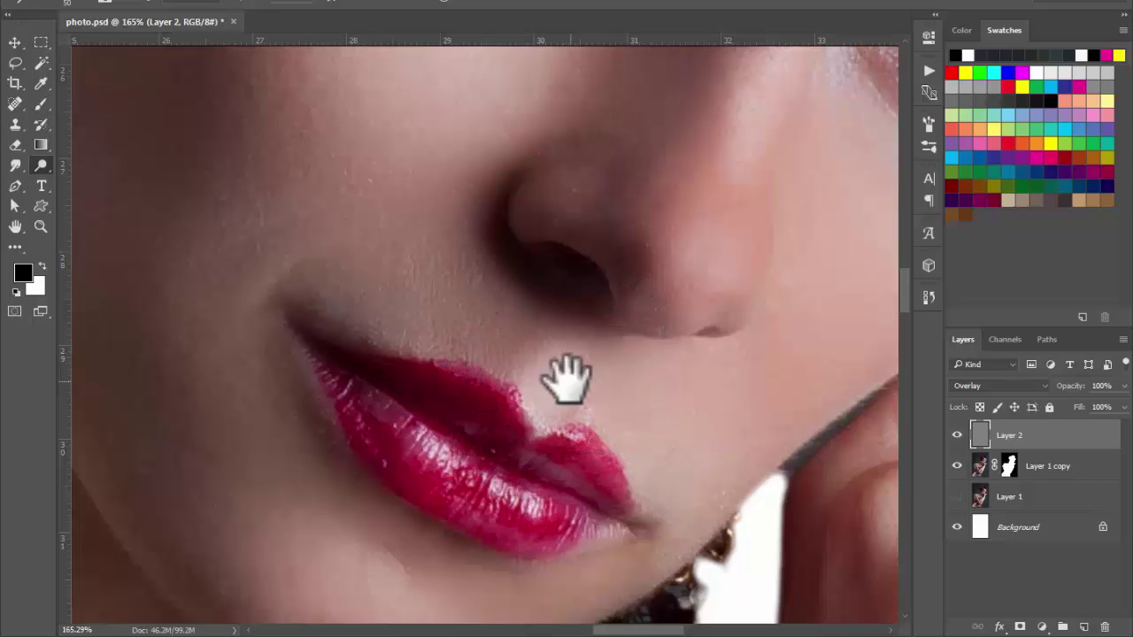
drag(566, 379, 549, 385)
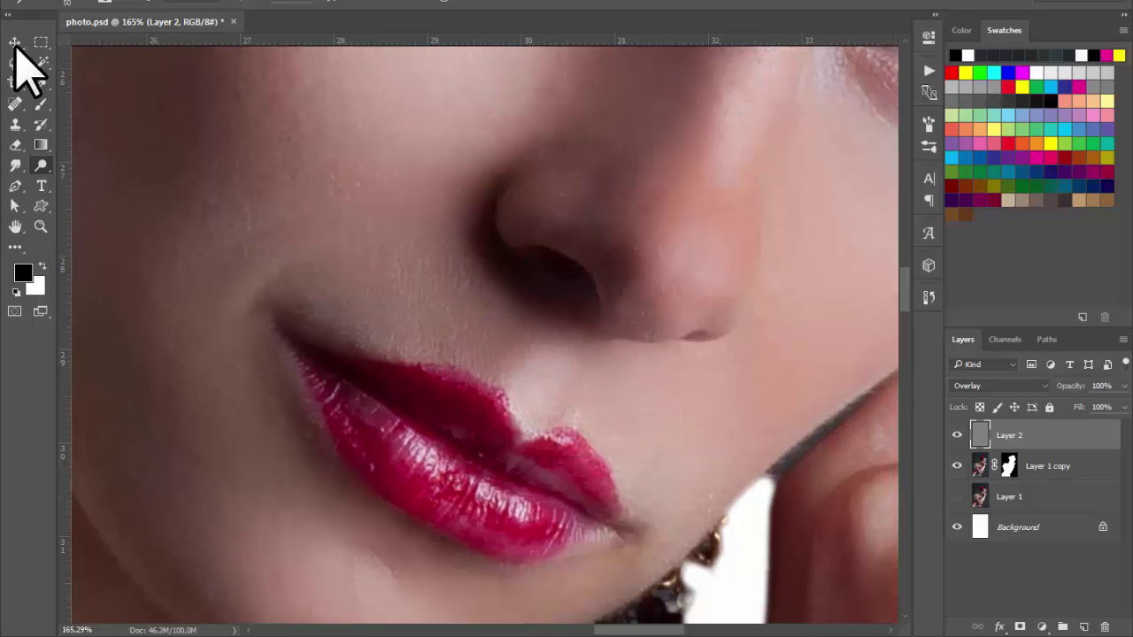
Switch to the Burn tool and reduce its brush size to 60 for the area between the nose and upper lip
click(41, 166)
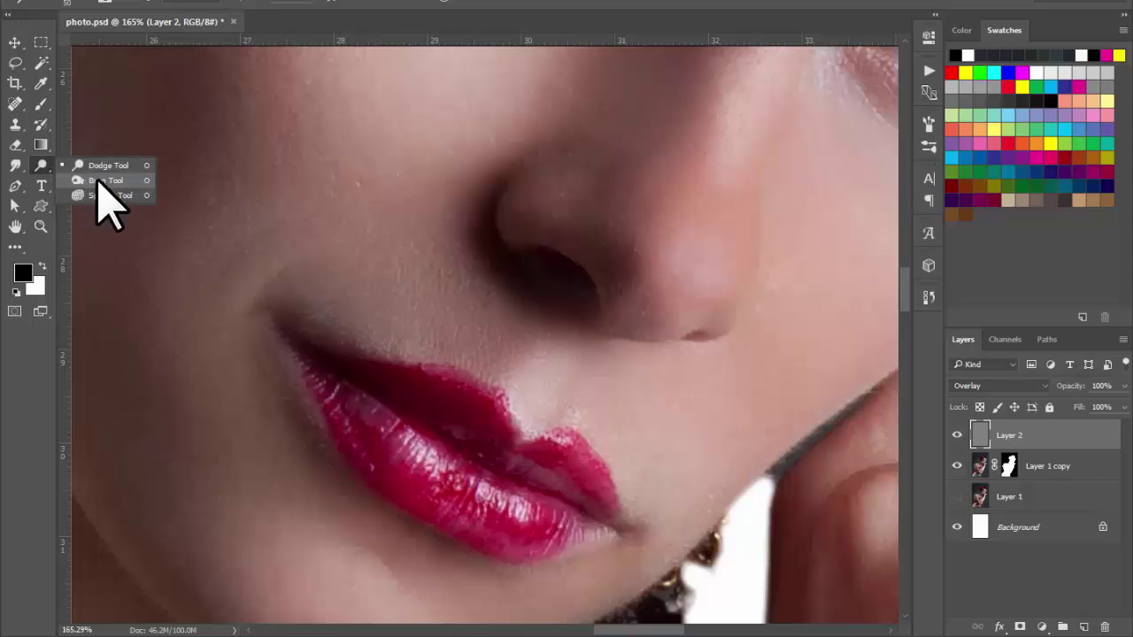
click(105, 181)
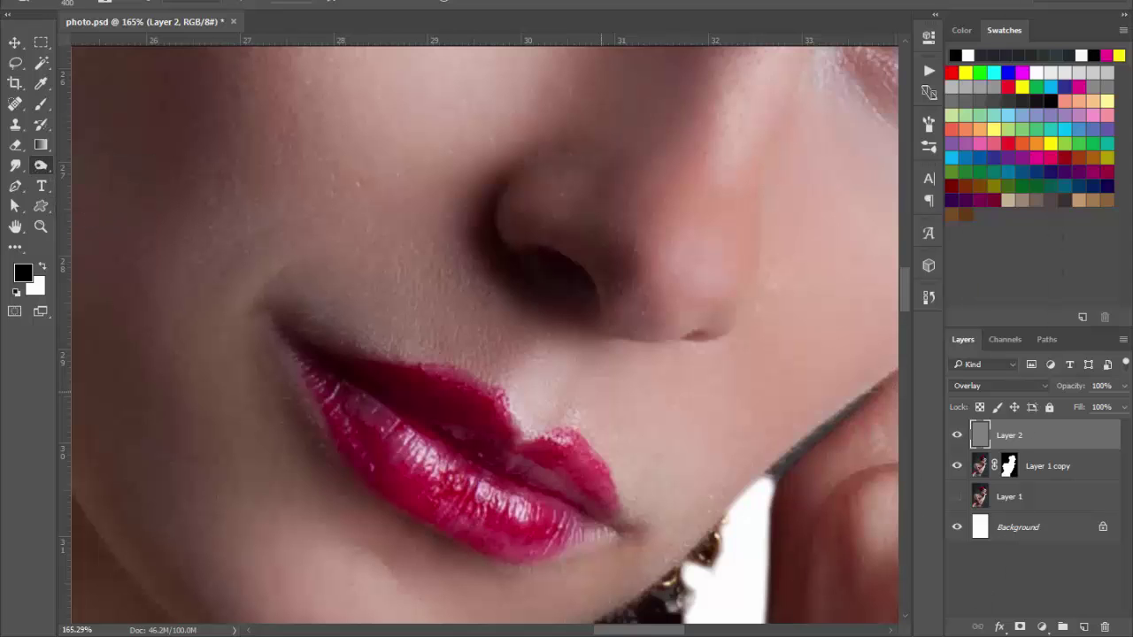
mouse_move(539, 328)
mouse_down()
mouse_move(518, 367)
mouse_move(479, 345)
mouse_move(484, 365)
mouse_up()
key([)
key([)
key([)
key([)
key([)
key([)
key([)
key([)
key([)
key([)
key([)
mouse_move(469, 360)
mouse_down()
mouse_move(457, 358)
mouse_move(494, 379)
mouse_up()
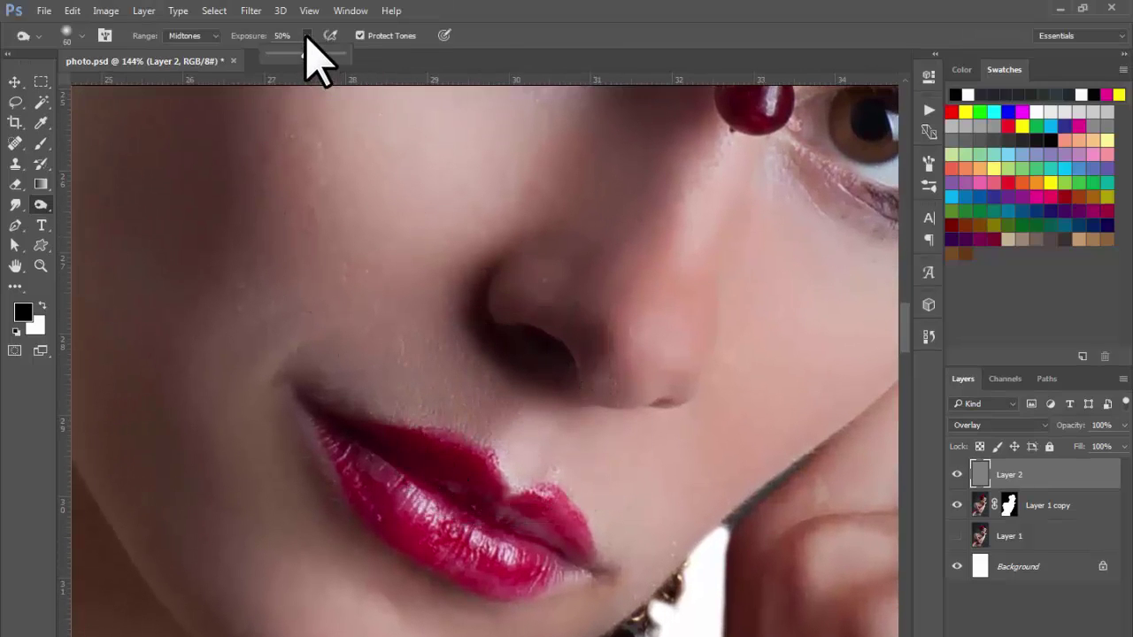
Set the Burn exposure to 23% and work on the skin under the nose, undoing the first dab
drag(307, 50, 275, 62)
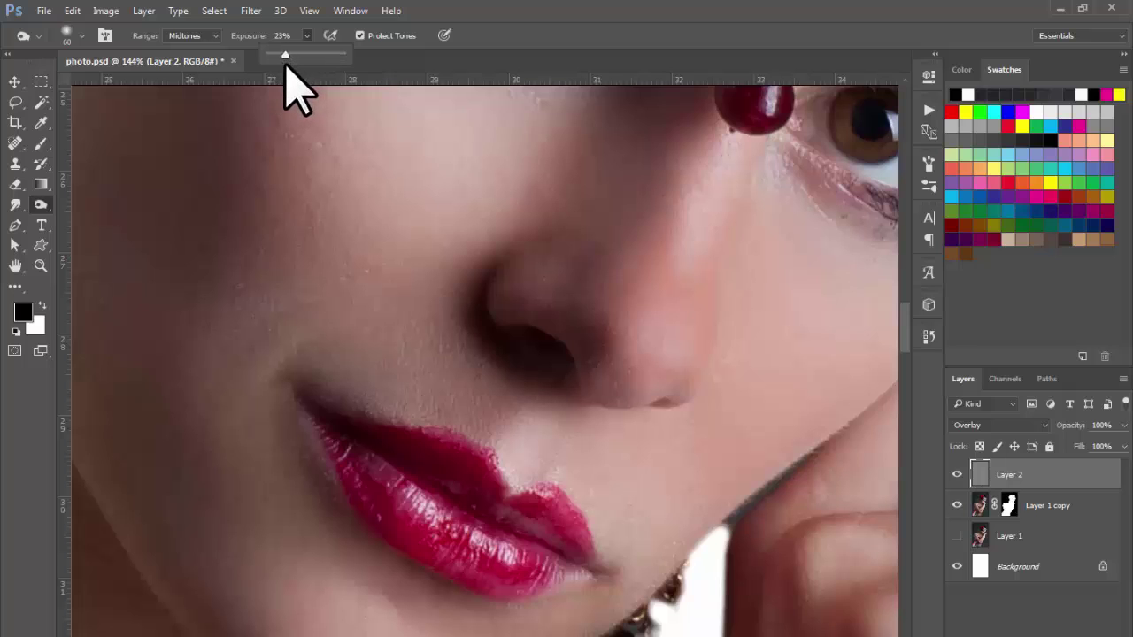
click(502, 436)
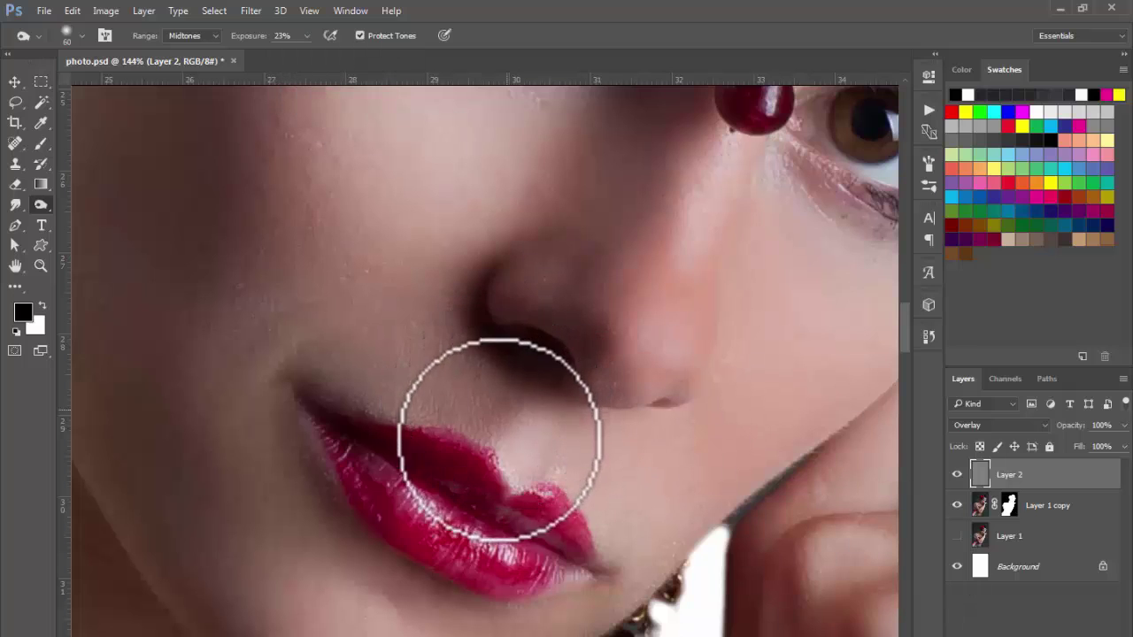
key(ctrl+z)
mouse_move(508, 427)
mouse_down()
mouse_move(496, 457)
mouse_move(574, 435)
mouse_move(481, 466)
mouse_move(480, 487)
mouse_move(447, 455)
mouse_move(463, 430)
mouse_move(432, 463)
mouse_move(482, 449)
mouse_move(450, 480)
mouse_move(347, 519)
mouse_move(465, 317)
mouse_up()
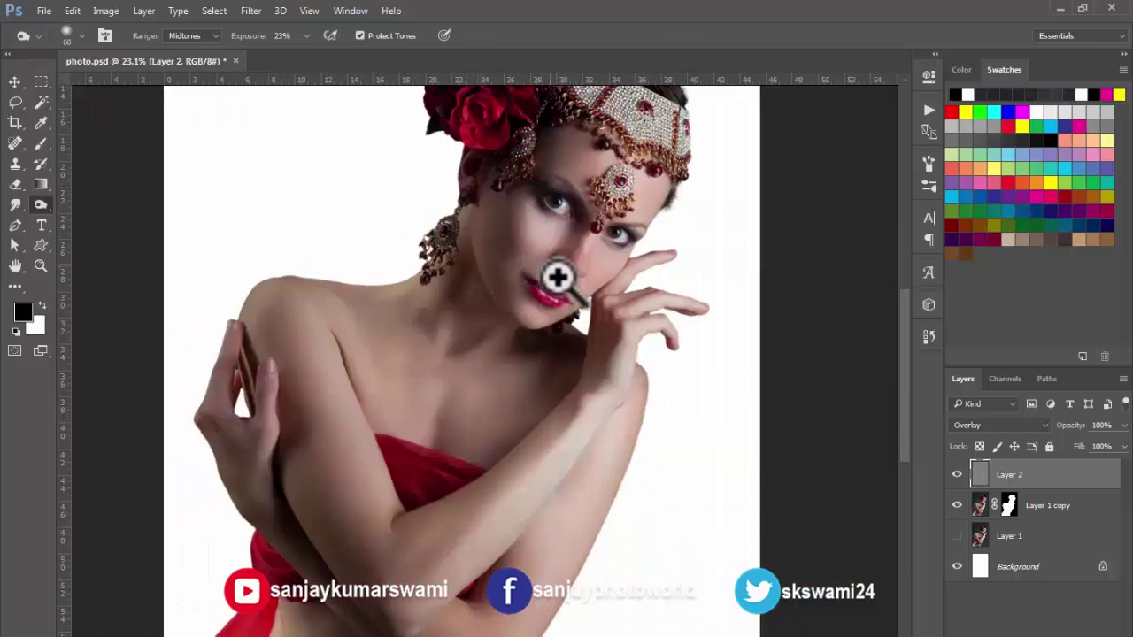
Dodge highlights along the bridge of the nose and the cheek below the eye at 50% exposure
mouse_move(558, 278)
mouse_down()
mouse_move(564, 333)
mouse_move(553, 275)
mouse_move(450, 375)
mouse_move(470, 397)
mouse_move(423, 384)
mouse_up()
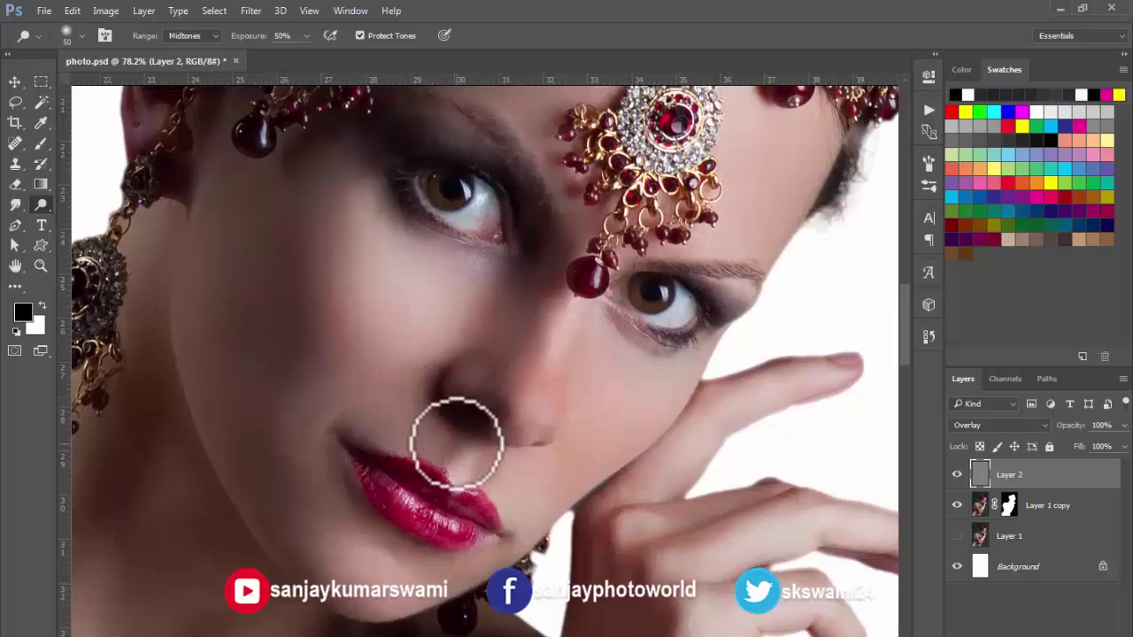
mouse_move(456, 445)
mouse_down()
mouse_move(472, 363)
mouse_move(493, 453)
mouse_move(513, 461)
mouse_up()
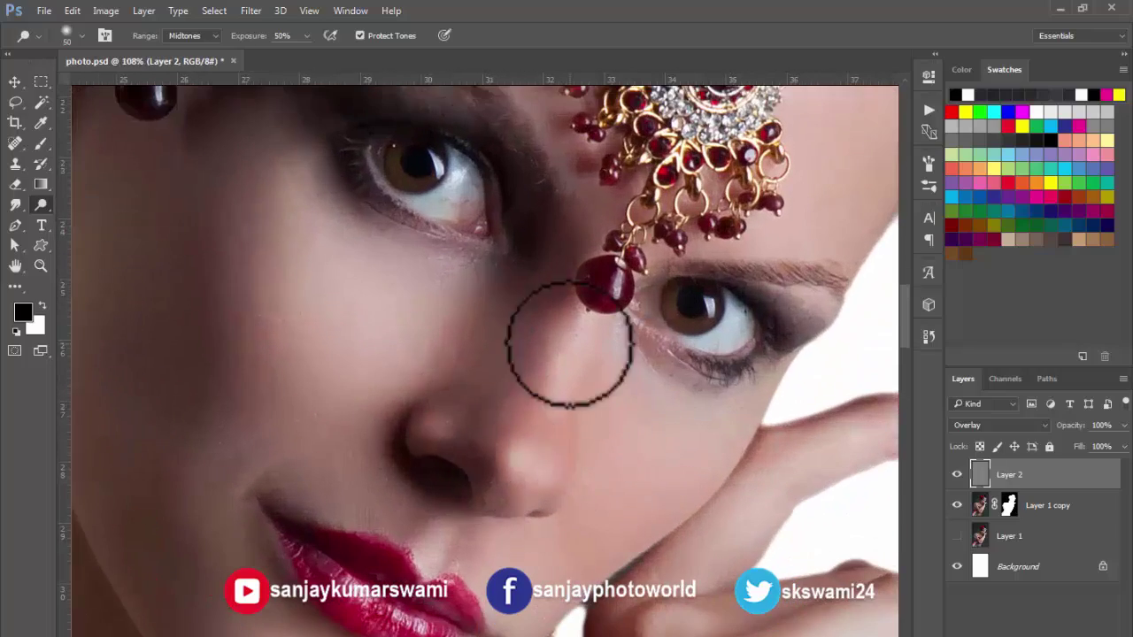
key(bracketright)
key(bracketright)
key(bracketright)
key(bracketright)
mouse_move(570, 345)
mouse_down()
mouse_move(538, 395)
mouse_move(547, 339)
mouse_up()
drag(576, 417, 606, 404)
mouse_move(413, 291)
mouse_down()
mouse_move(424, 346)
mouse_move(543, 468)
mouse_up()
Switch to the Burn tool at 23% exposure and darken the shadows around the eye and the side of the face
key(bracketright)
key(bracketright)
key(bracketright)
key(bracketright)
key(bracketright)
key(shift+o)
drag(417, 360, 355, 390)
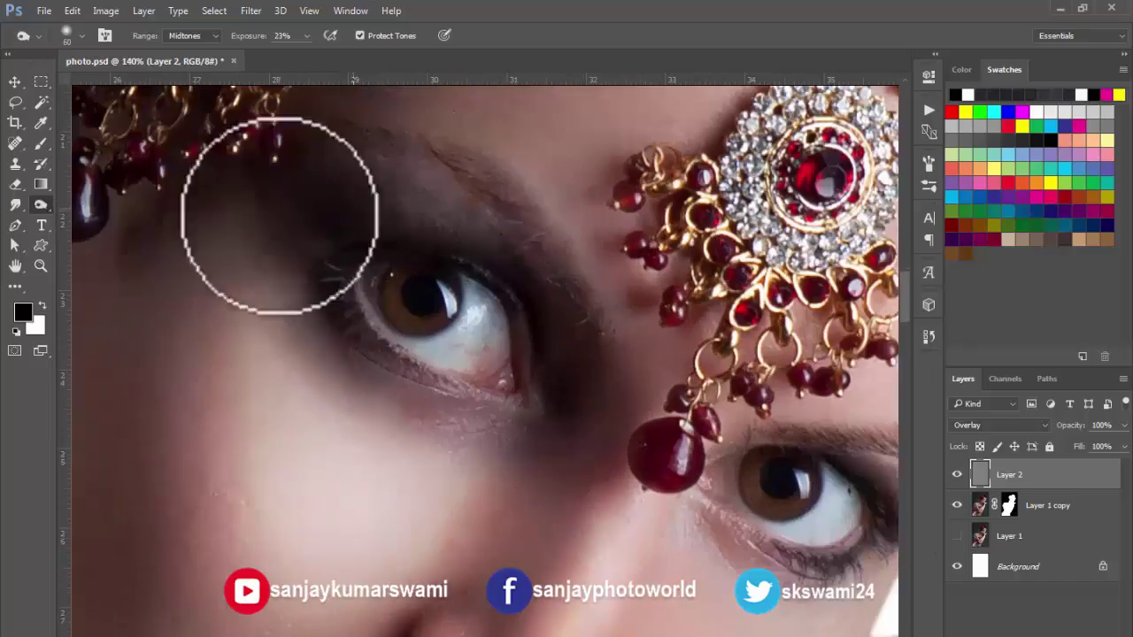
drag(496, 414, 354, 443)
drag(328, 544, 394, 193)
drag(372, 354, 412, 381)
Enlarge the Burn brush to 100 and deepen the shadows on the neck and collarbone hollow at 20% exposure
key(bracketright)
key(bracketright)
key(bracketright)
key(bracketright)
key(bracketright)
key(bracketright)
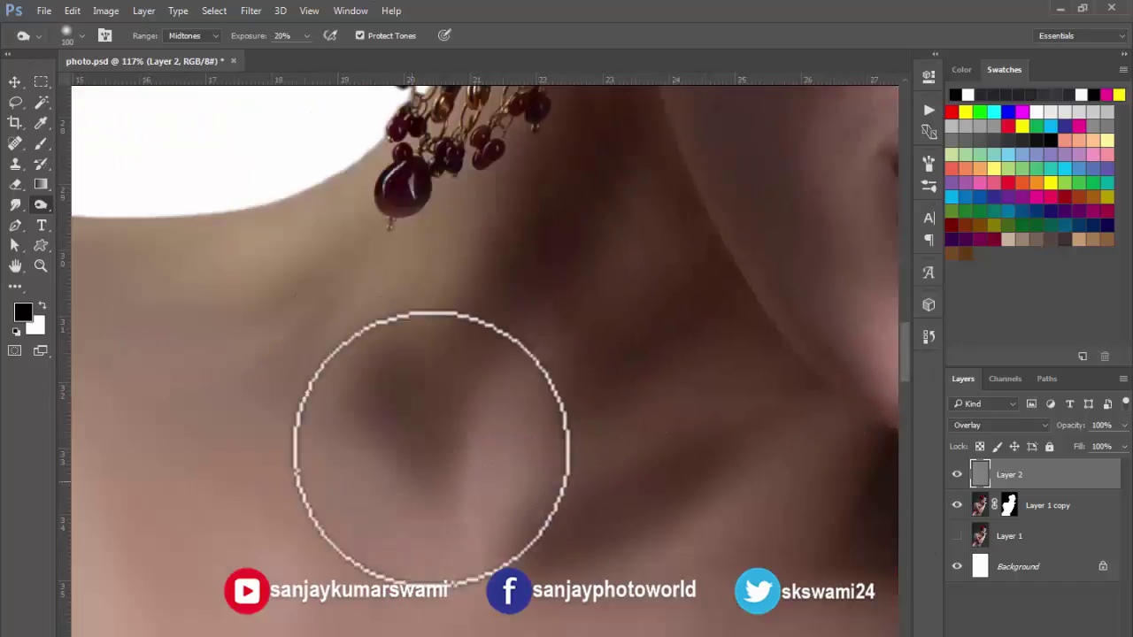
drag(620, 160, 589, 474)
key(bracketright)
Enlarge the Burn brush to 150 and darken the shadows along the shoulder beside the earring
drag(266, 496, 720, 234)
key(bracketright)
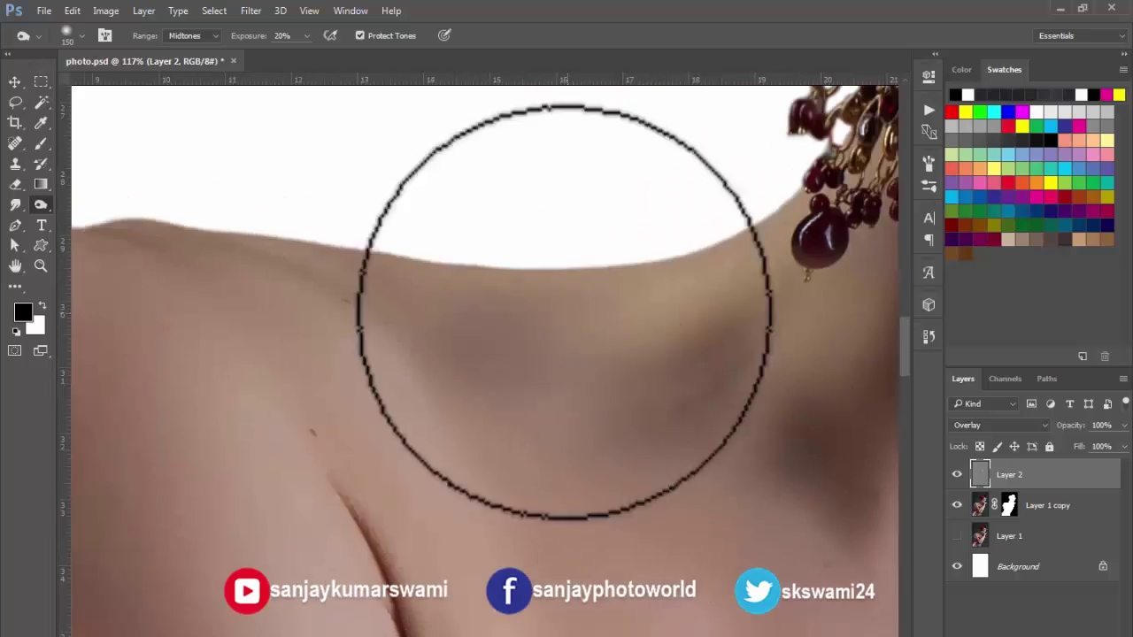
drag(564, 312, 495, 323)
drag(634, 394, 436, 229)
drag(761, 225, 695, 219)
key(bracketright)
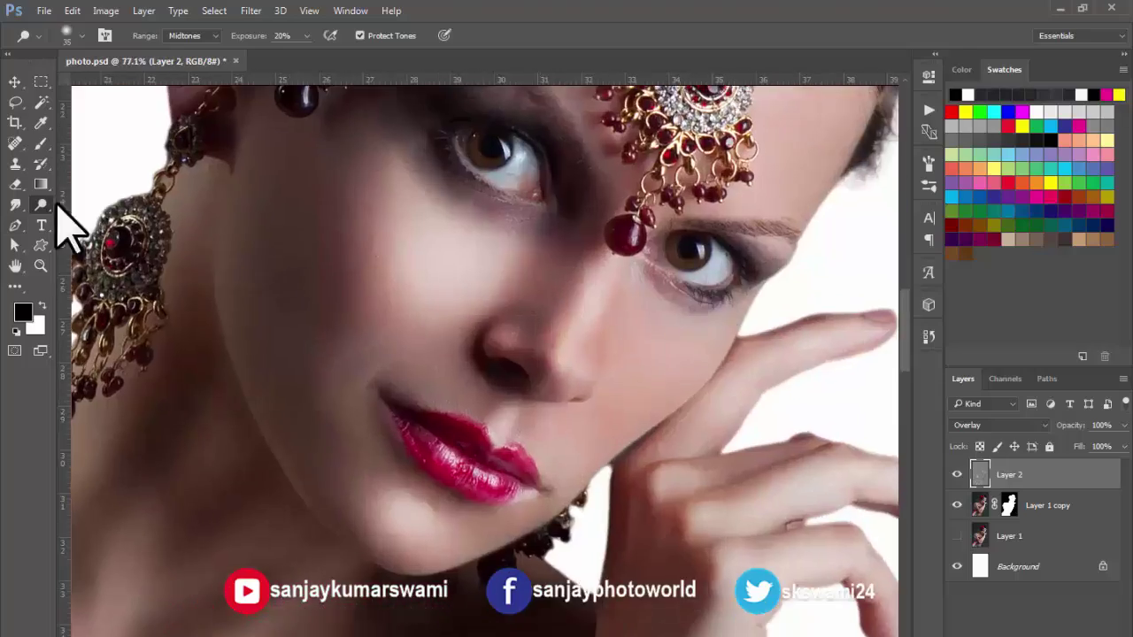
Brighten the highlights on the face and jewelled headpiece with the Dodge tool at 30% exposure
scroll(481, 481, up, 6)
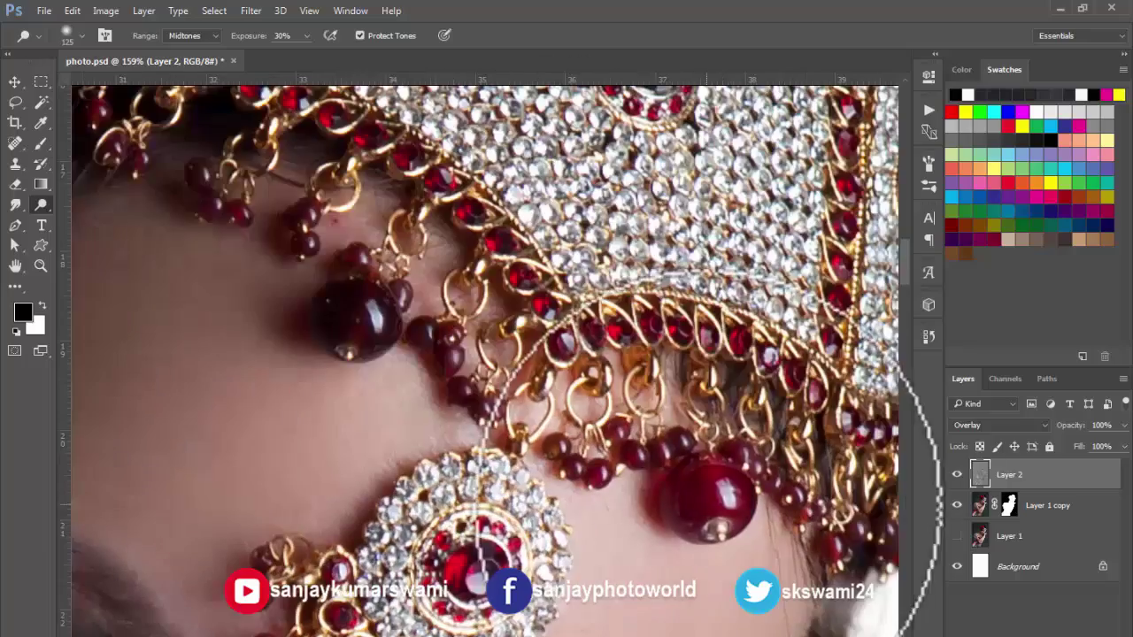
scroll(429, 390, down, 5)
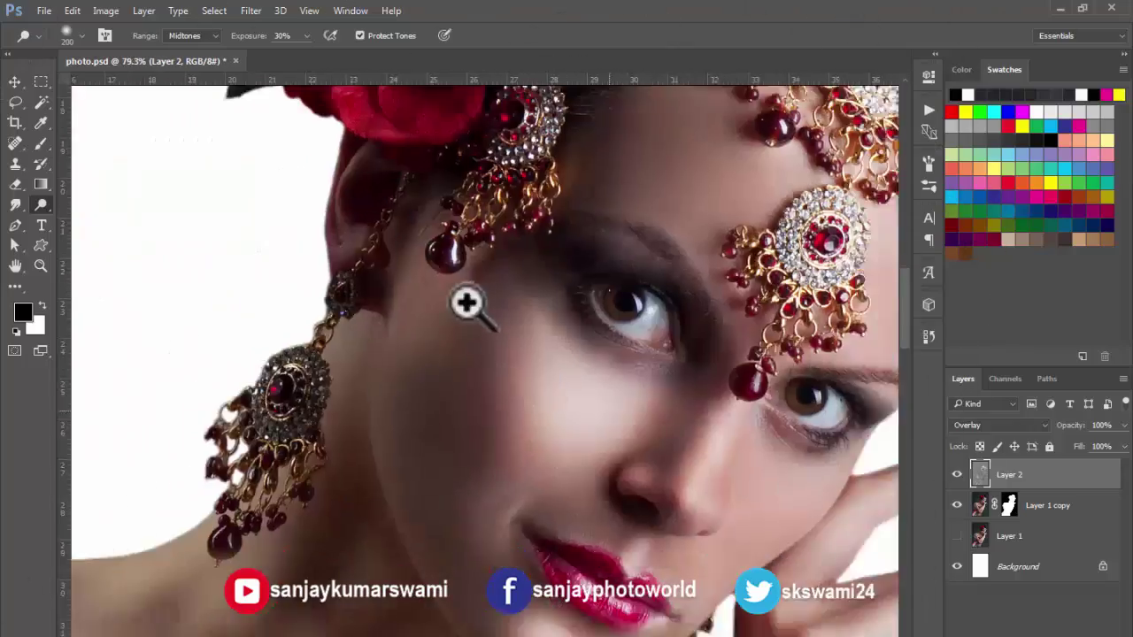
click(469, 303)
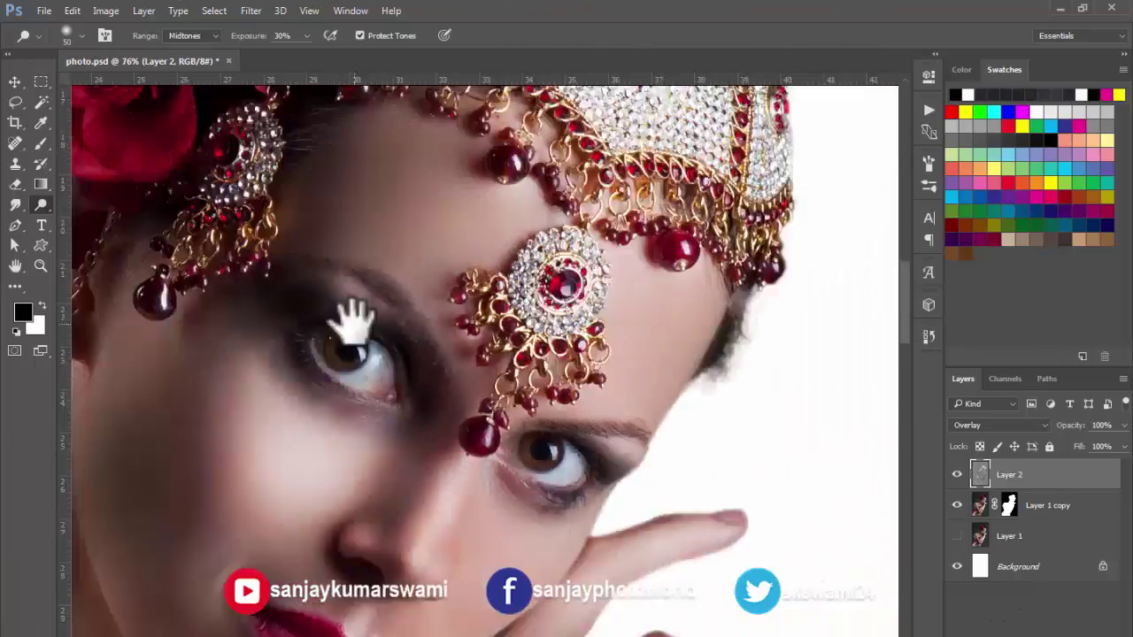
scroll(553, 410, up, 3)
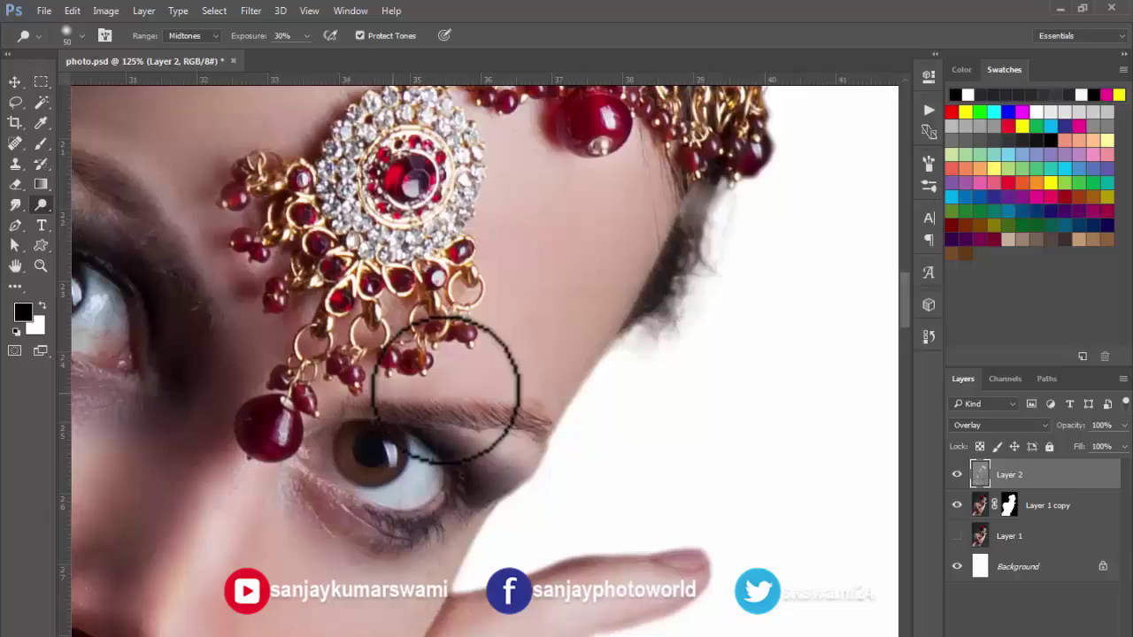
scroll(480, 481, down, 3)
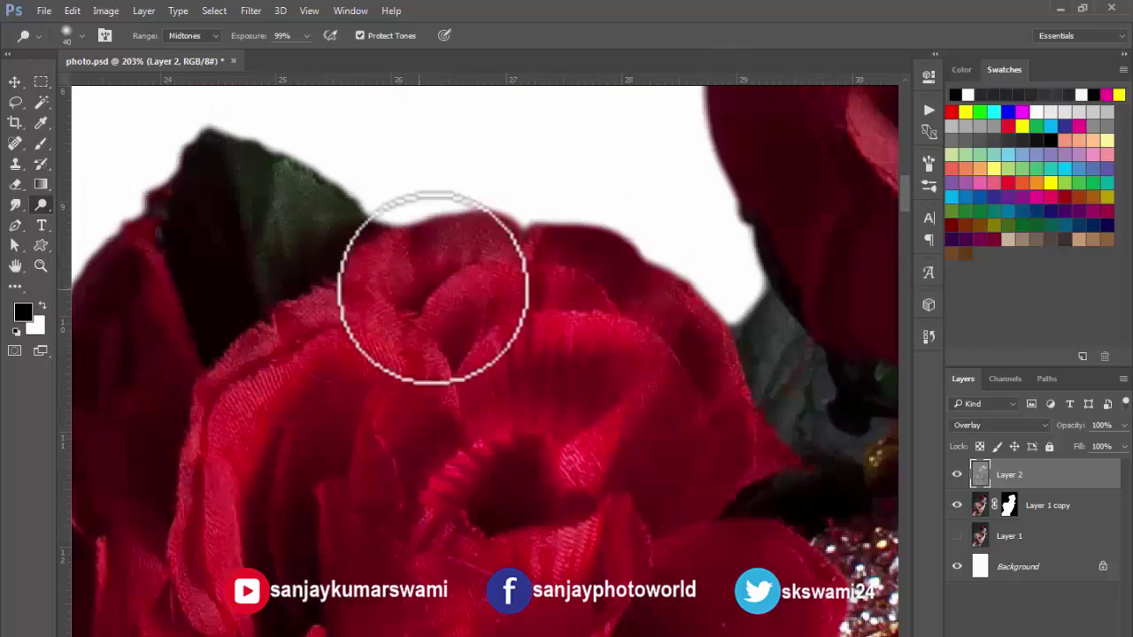
Dodge the petals of the red roses in the hair at 99% exposure, enlarging the brush from 40 to 80
drag(209, 429, 206, 71)
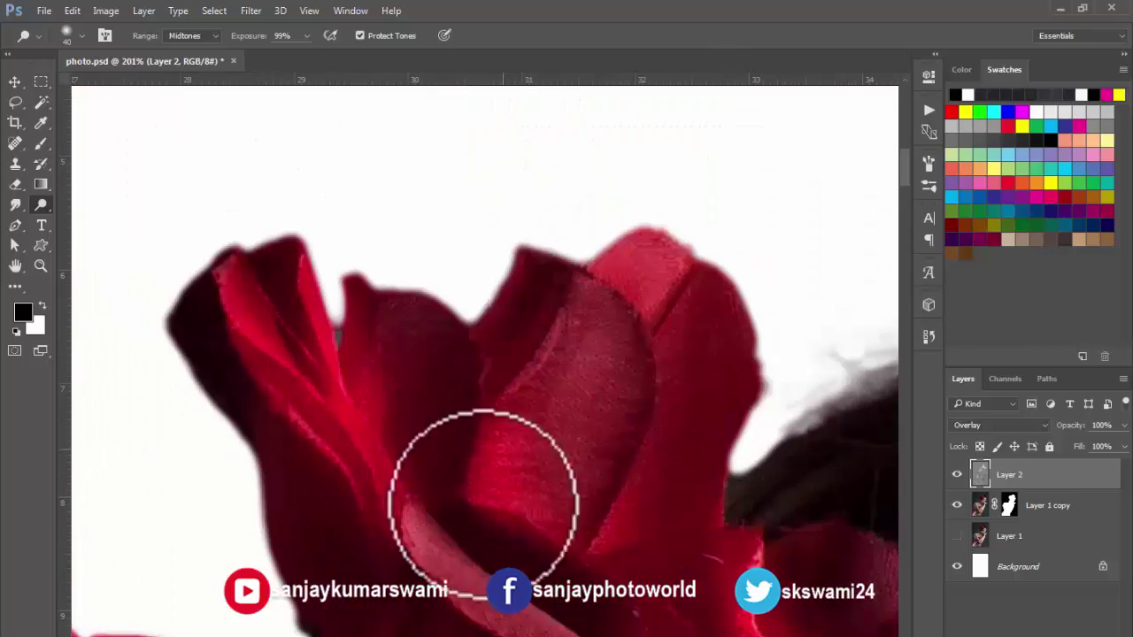
drag(483, 504, 417, 446)
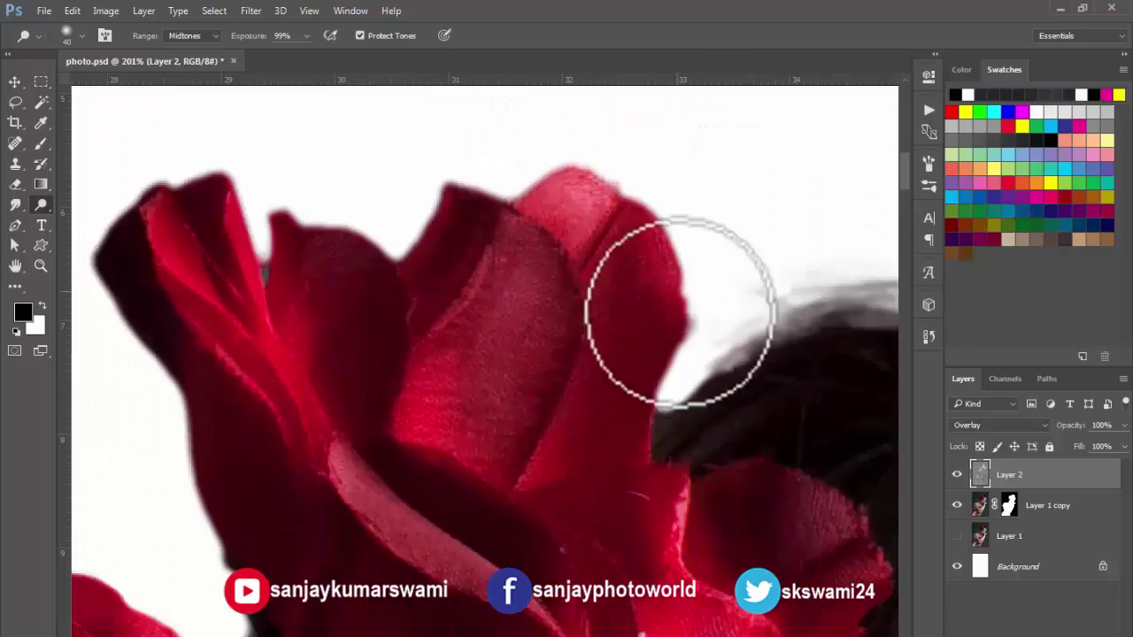
scroll(678, 310, down, 5)
drag(618, 266, 575, 274)
drag(274, 478, 446, 306)
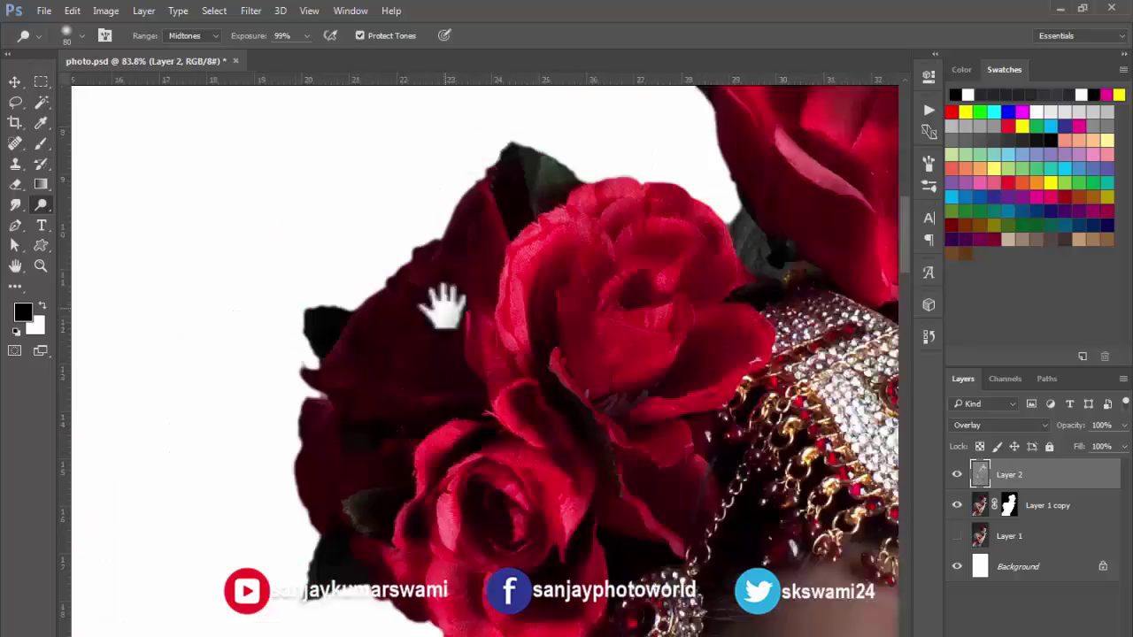
drag(365, 532, 387, 537)
drag(413, 231, 437, 245)
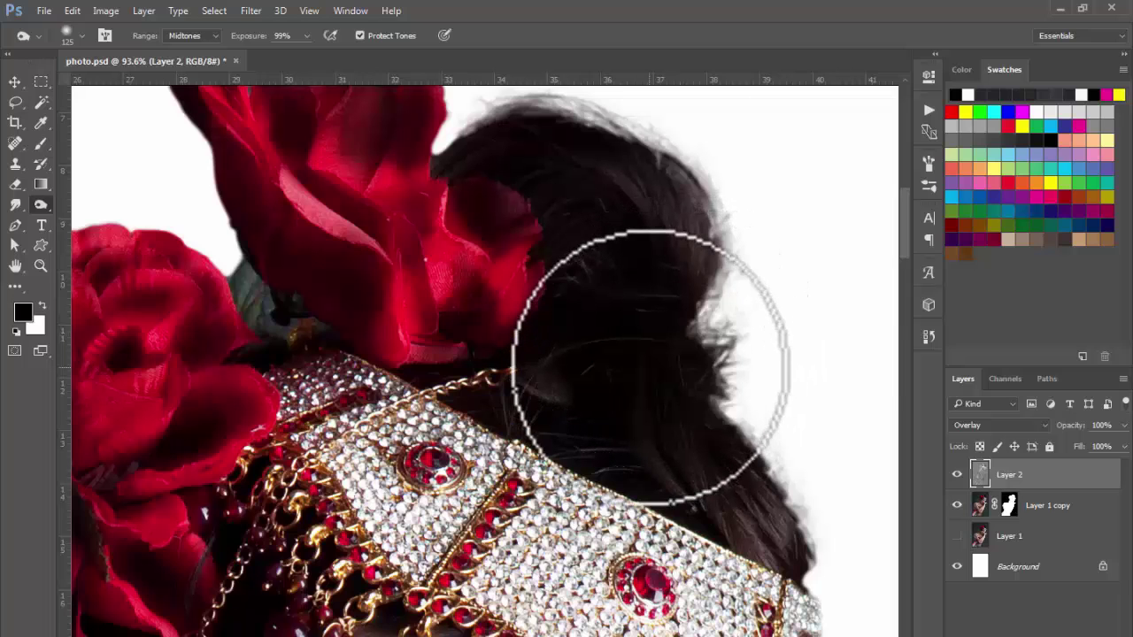
Burn the dark hair behind the headpiece with a size 125 brush at 99% exposure
mouse_move(556, 409)
mouse_down()
mouse_move(471, 517)
mouse_move(478, 271)
mouse_move(458, 220)
mouse_up()
drag(418, 331, 399, 387)
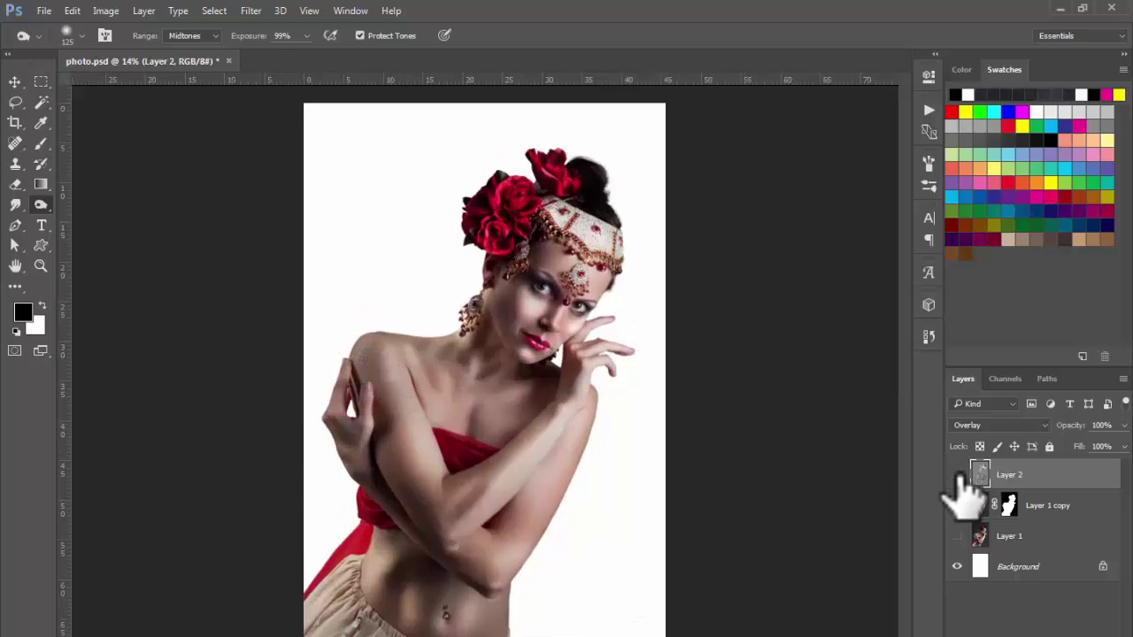
Toggle Layer 2's visibility to compare the retouching before and after, and rename the layer "shadow lights"
click(958, 476)
click(958, 475)
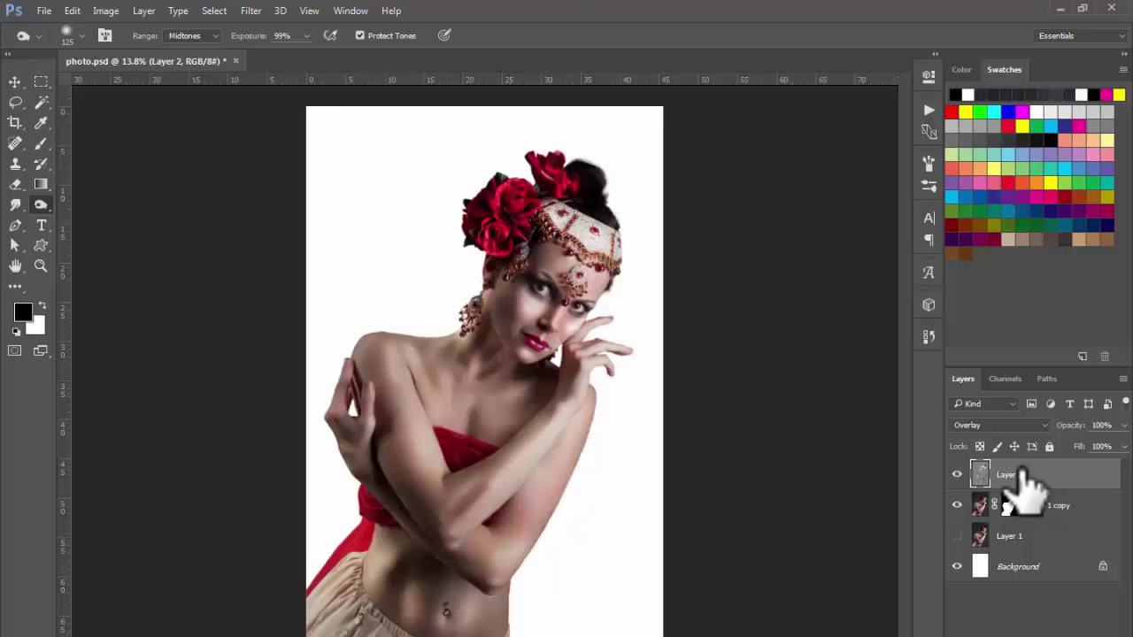
double_click(1009, 475)
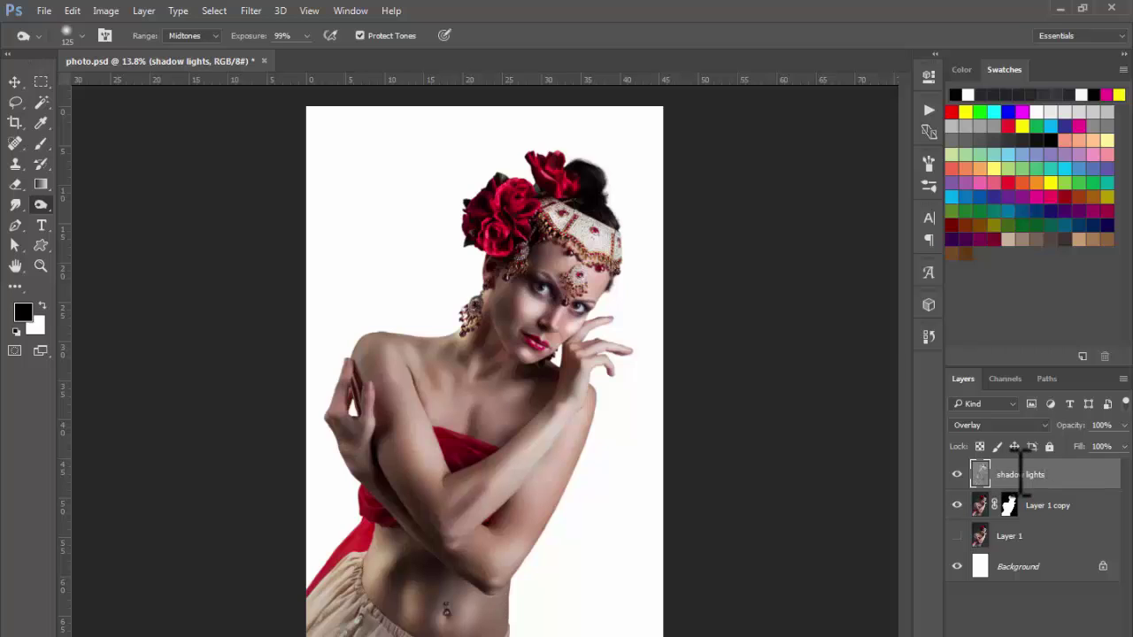
Apply Levels to the "shadow lights" layer with input black at 16 and input white at 217
key(ctrl+l)
drag(848, 88, 831, 99)
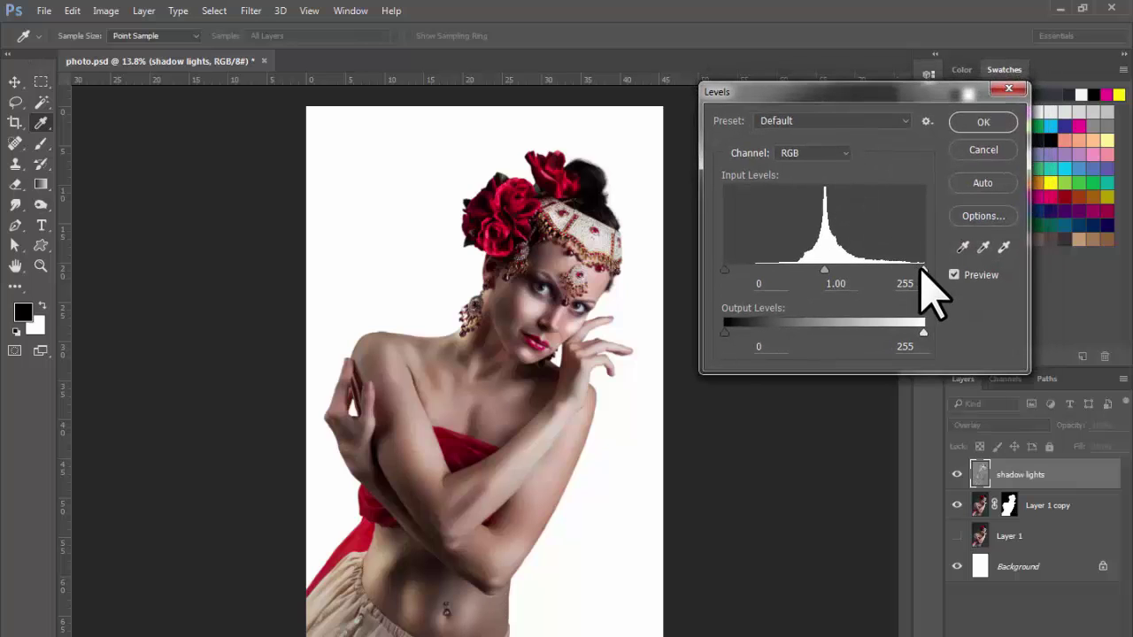
mouse_move(925, 270)
mouse_down()
mouse_move(885, 274)
mouse_move(906, 282)
mouse_move(842, 280)
mouse_move(926, 281)
mouse_up()
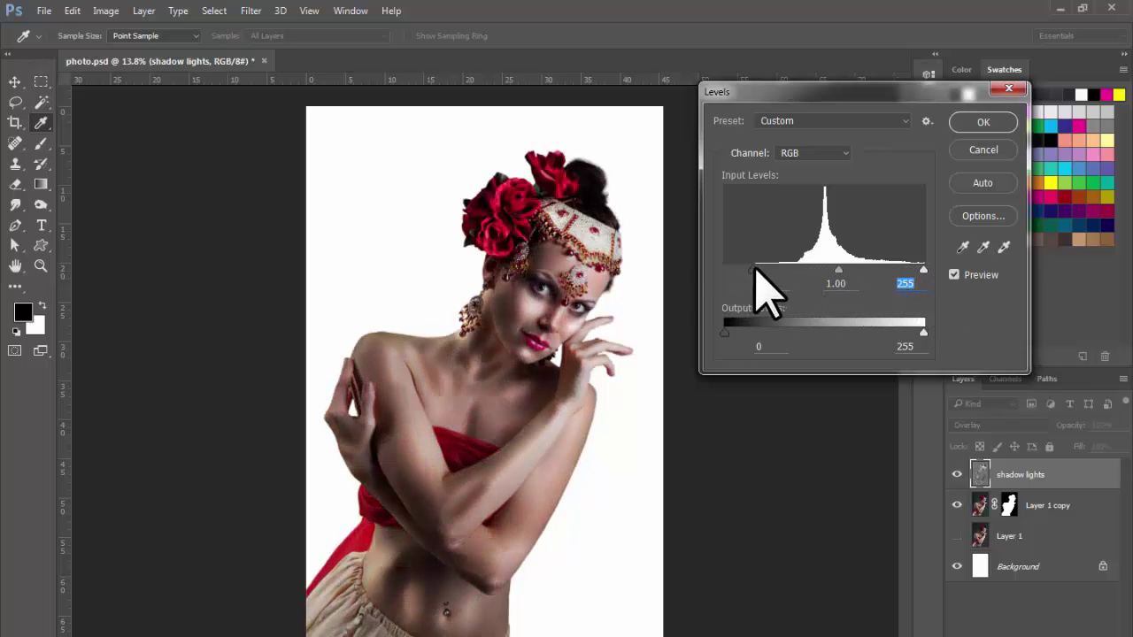
mouse_move(725, 270)
mouse_down()
mouse_move(734, 273)
mouse_move(696, 291)
mouse_move(796, 270)
mouse_move(738, 268)
mouse_up()
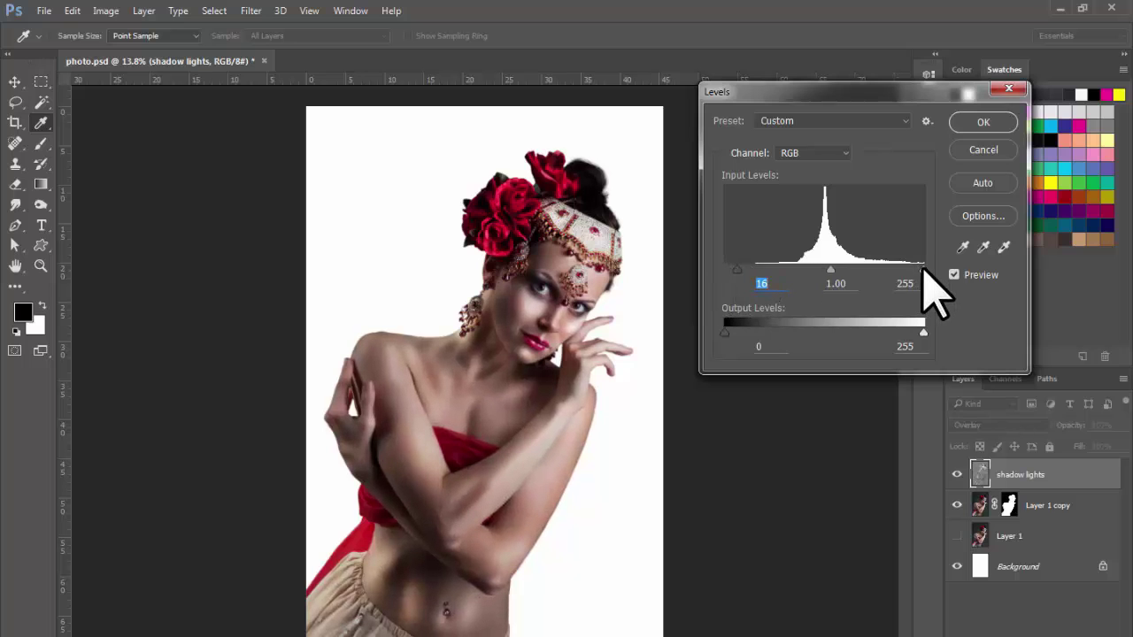
drag(923, 268, 894, 271)
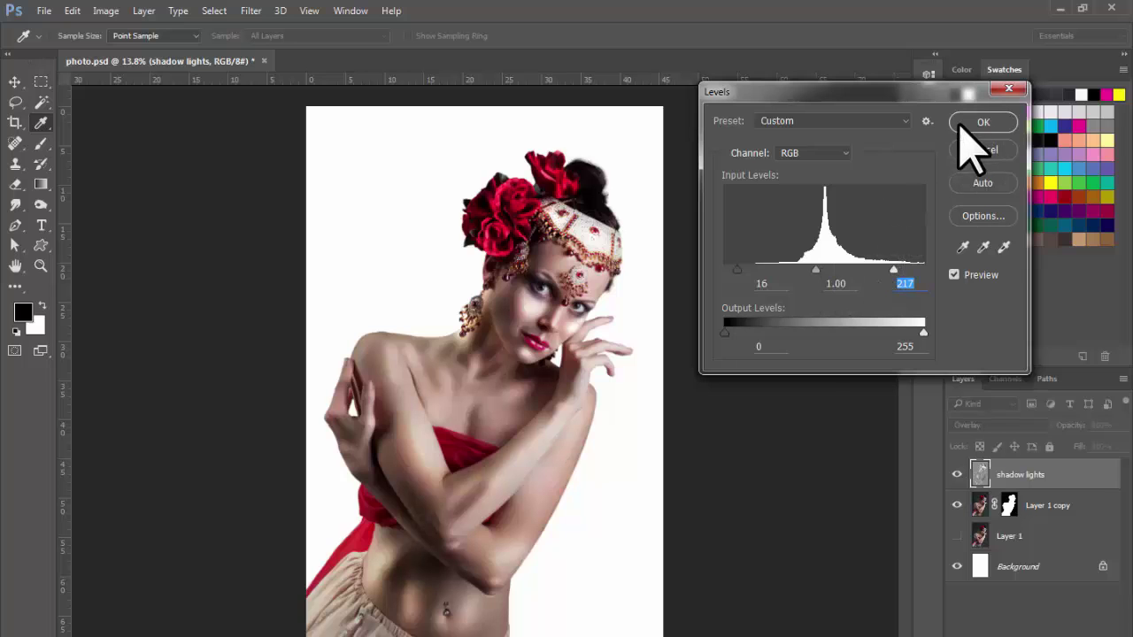
click(970, 123)
key(o)
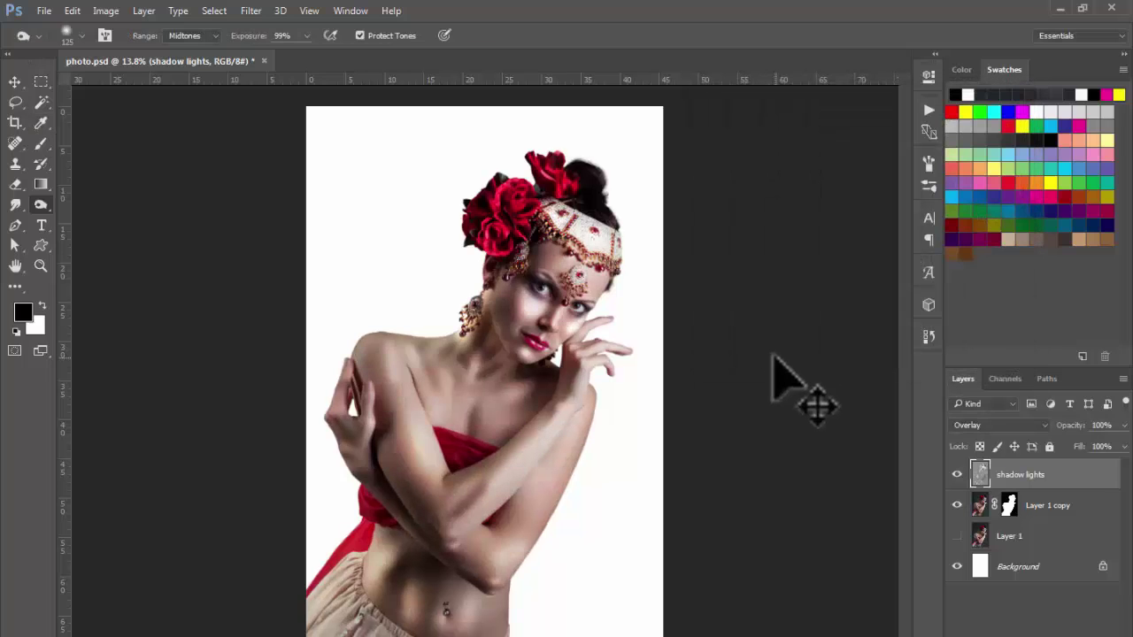
Open the paintbrush, pencils and flowers images together from the photo folder as separate documents in Photoshop
key(ctrl+minus)
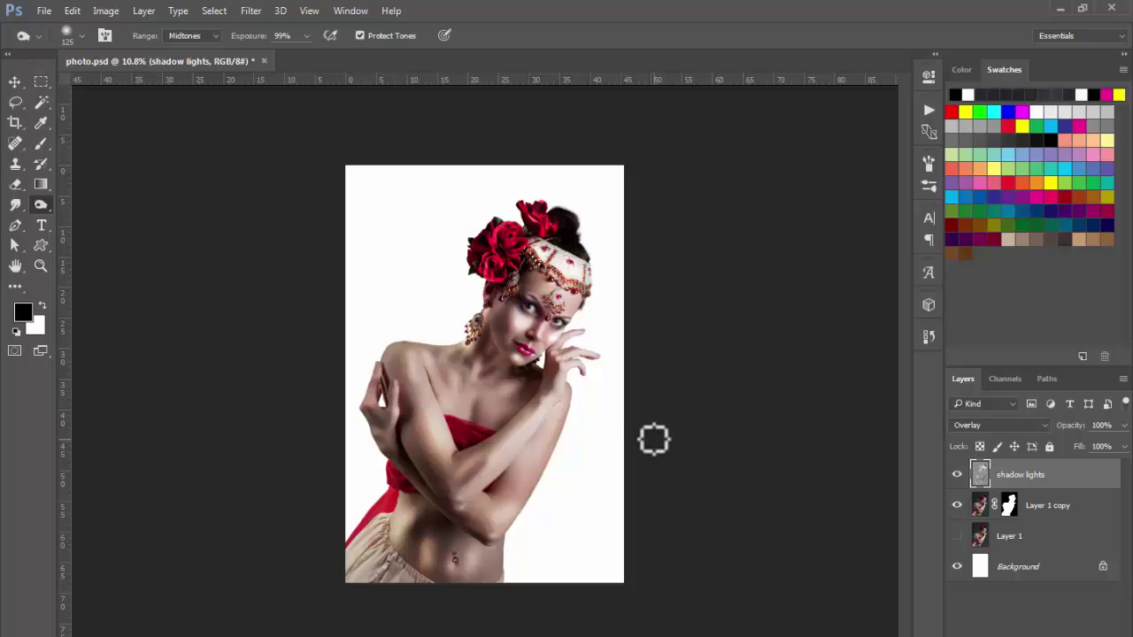
key(alt+Tab)
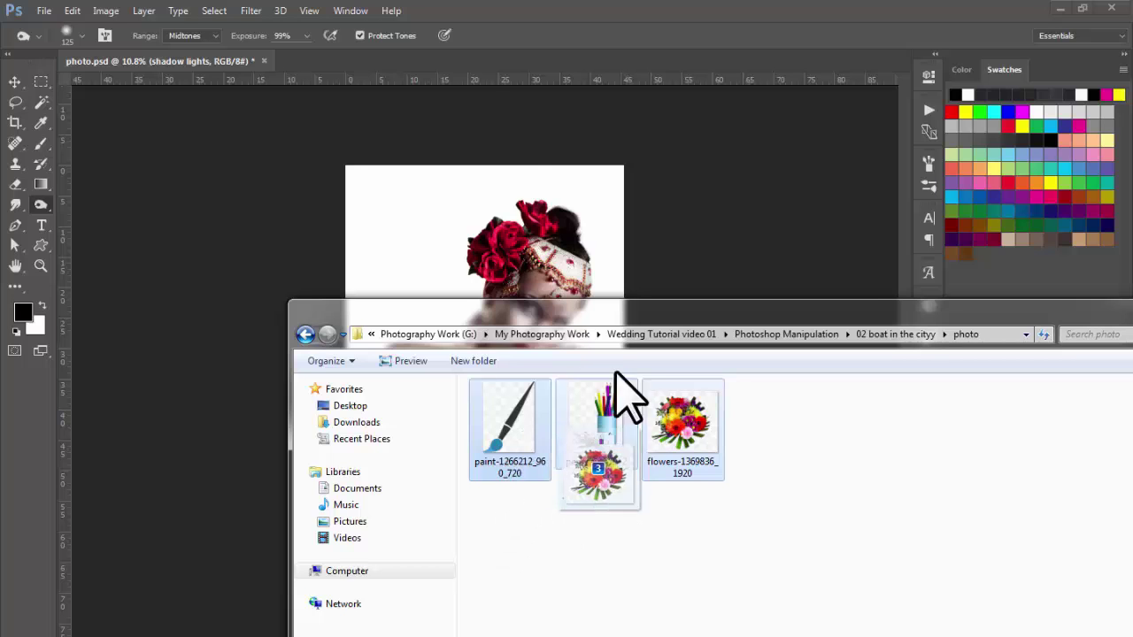
drag(615, 393, 473, 13)
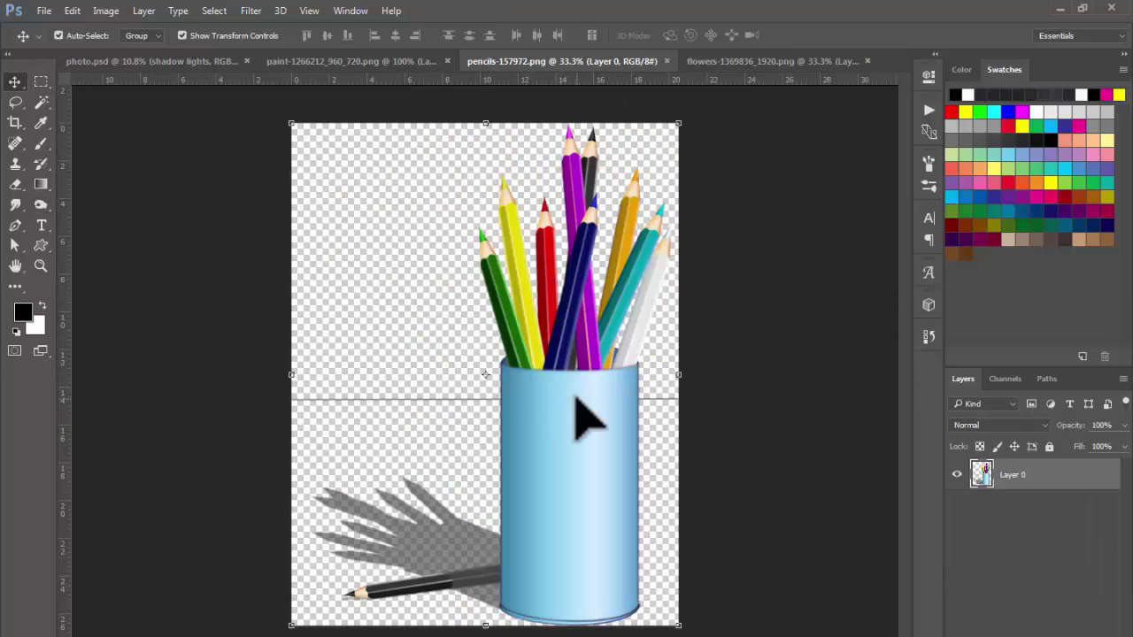
Bring the pencil cup into photo.psd, enlarge it and tilt it counterclockwise over the woman's shoulder
mouse_move(587, 417)
mouse_down()
mouse_move(178, 124)
mouse_move(167, 69)
mouse_move(463, 374)
mouse_move(473, 358)
mouse_move(511, 402)
mouse_up()
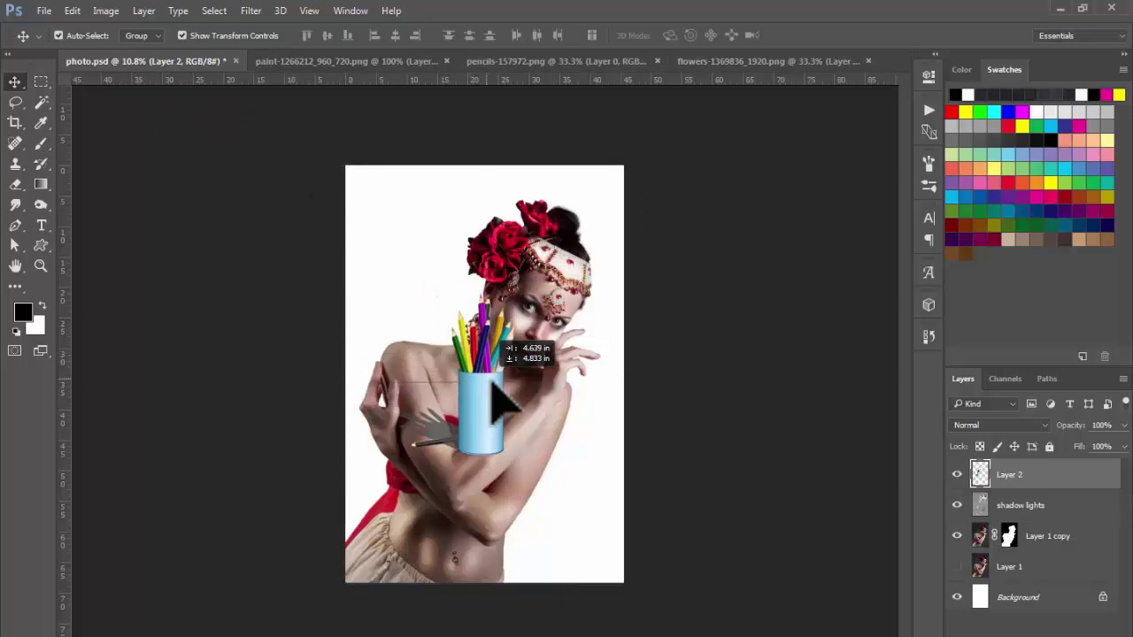
key(ctrl+t)
mouse_move(543, 338)
mouse_down()
mouse_move(513, 308)
mouse_move(507, 214)
mouse_up()
drag(496, 398, 475, 386)
key(Return)
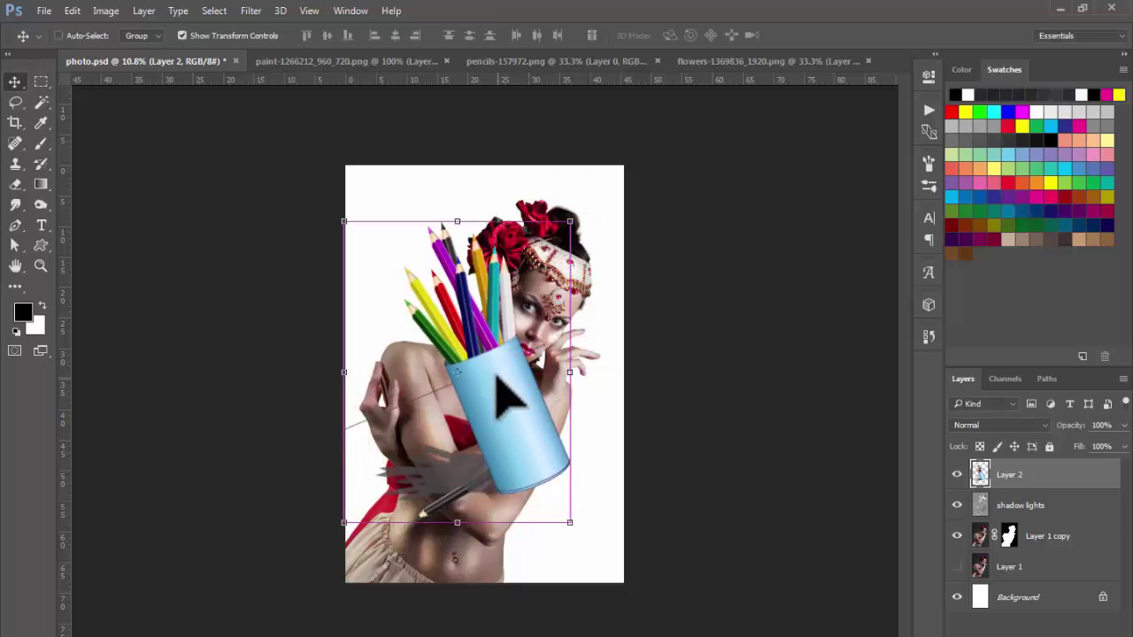
Reorder the pencil cup layer so it sits directly beneath Layer 1 copy and above Layer 1
key(ctrl+bracketleft)
key(ctrl+bracketleft)
key(ctrl+bracketleft)
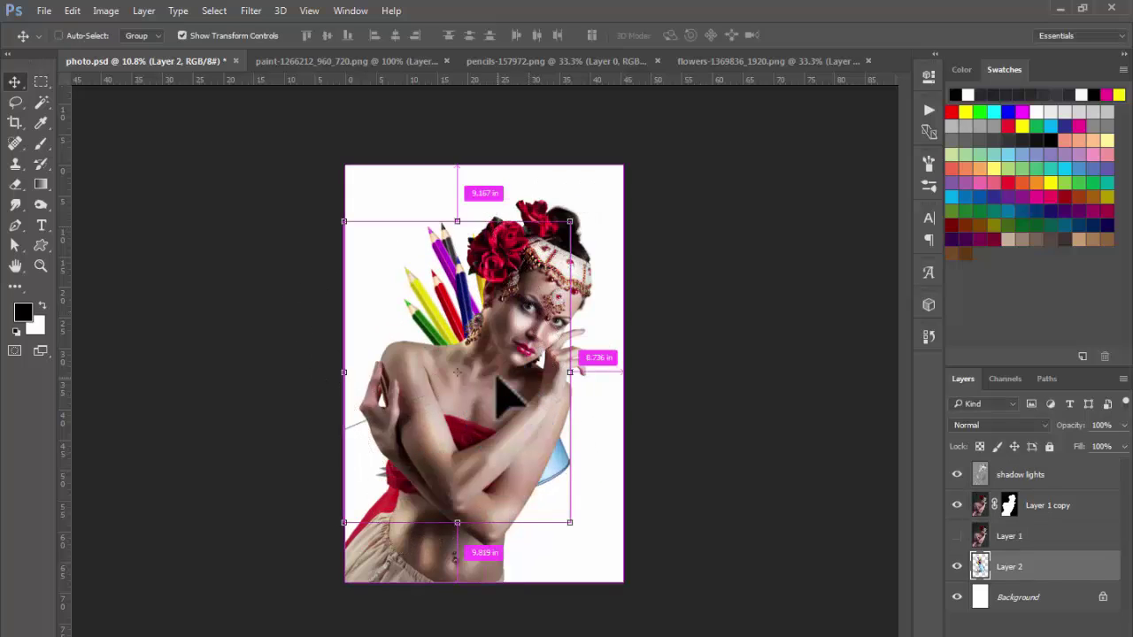
key(ctrl+bracketright)
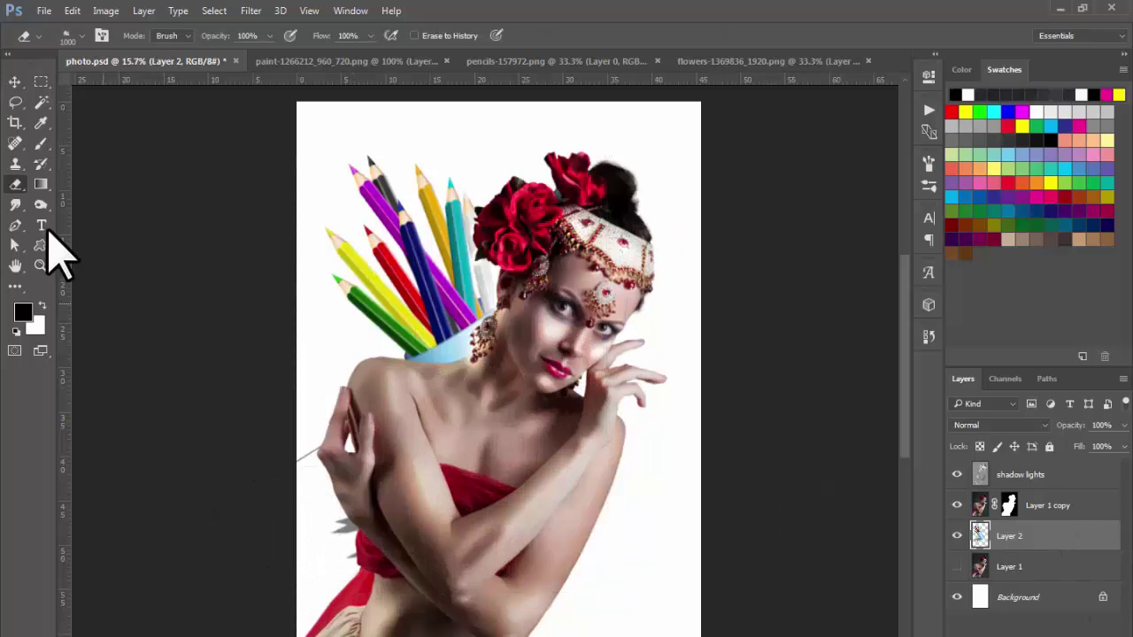
Erase the pencil cup's leftover shadow and thin line beside the woman's raised hand with a soft size 1000 Eraser
right_click(15, 186)
click(66, 186)
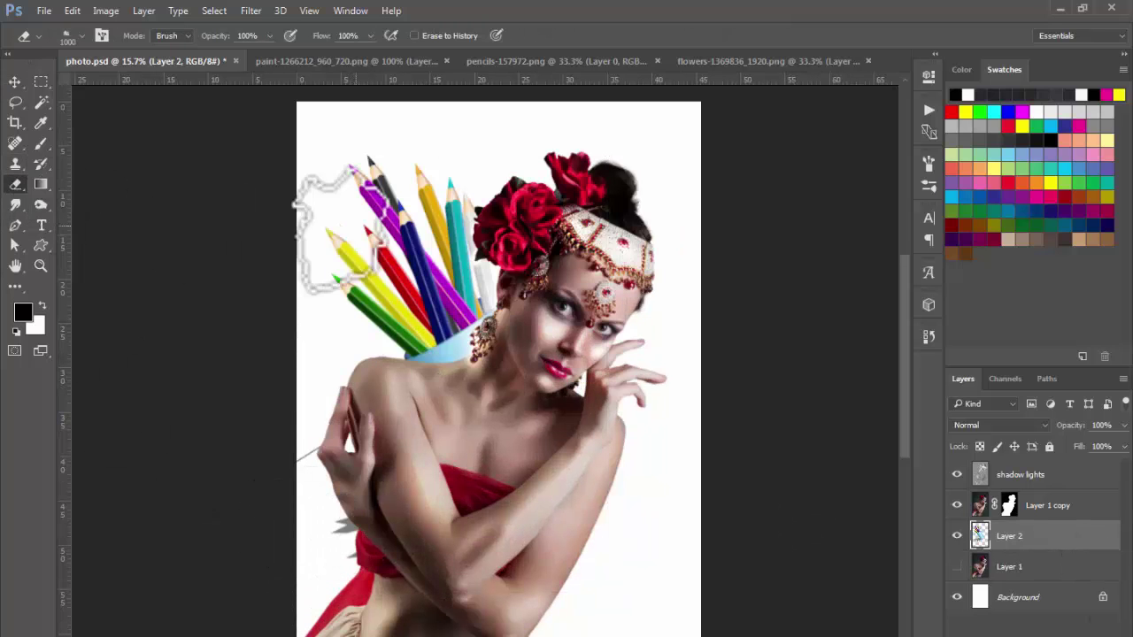
right_click(393, 223)
click(476, 368)
click(547, 5)
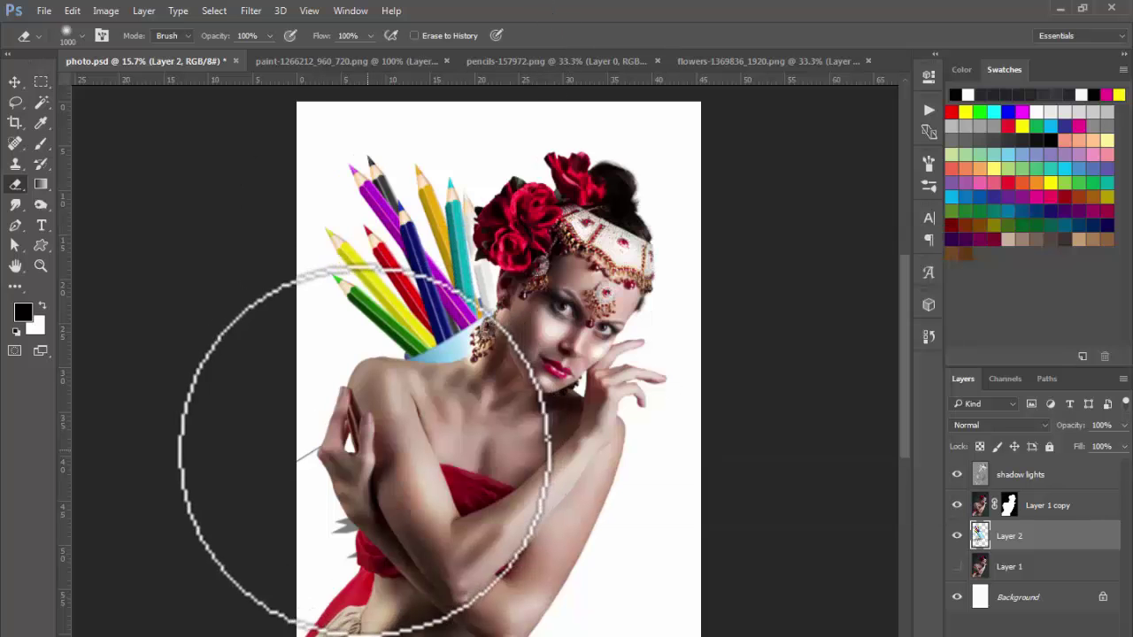
mouse_move(341, 502)
mouse_down()
mouse_move(308, 483)
mouse_move(341, 485)
mouse_up()
key(v)
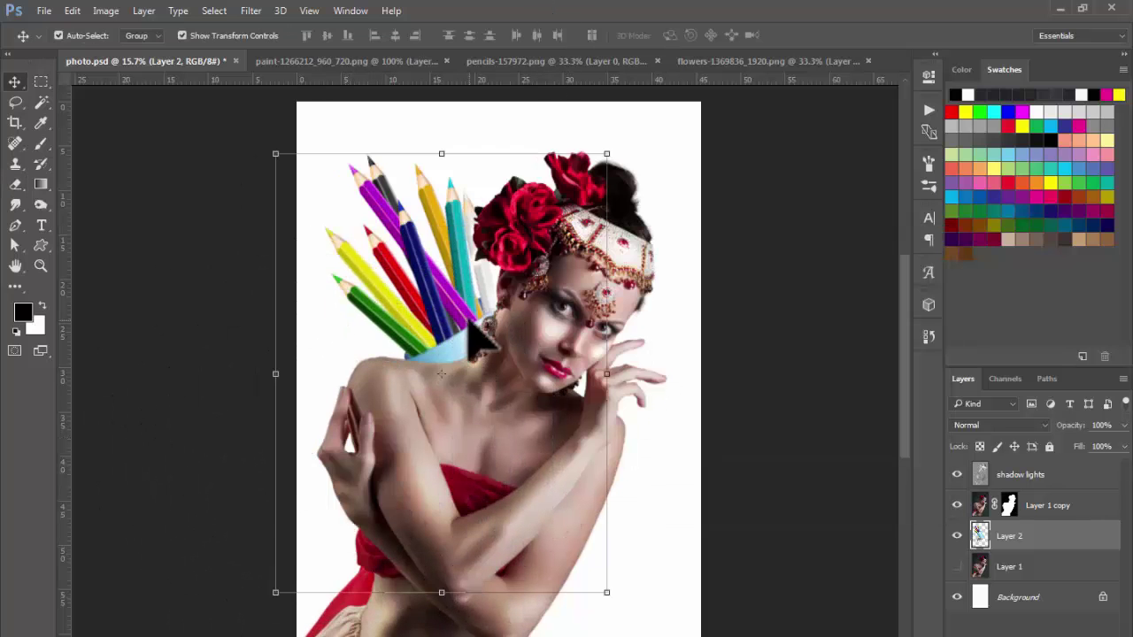
drag(450, 320, 401, 341)
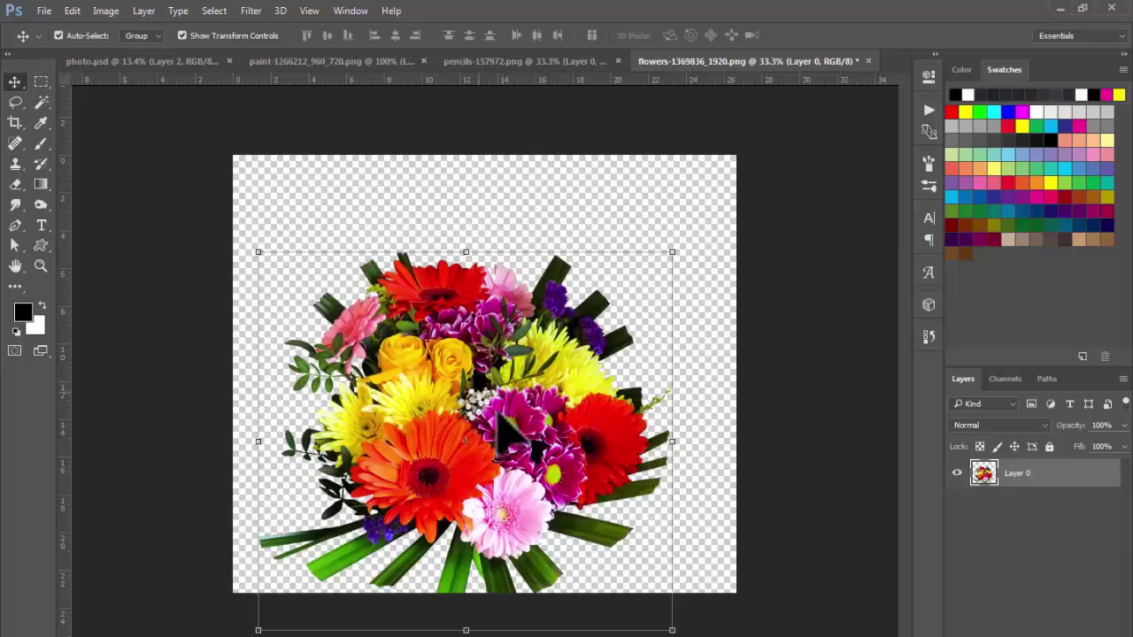
Bring the flower bouquet into photo.psd and enlarge it behind the woman to roughly the canvas width
drag(498, 397, 531, 355)
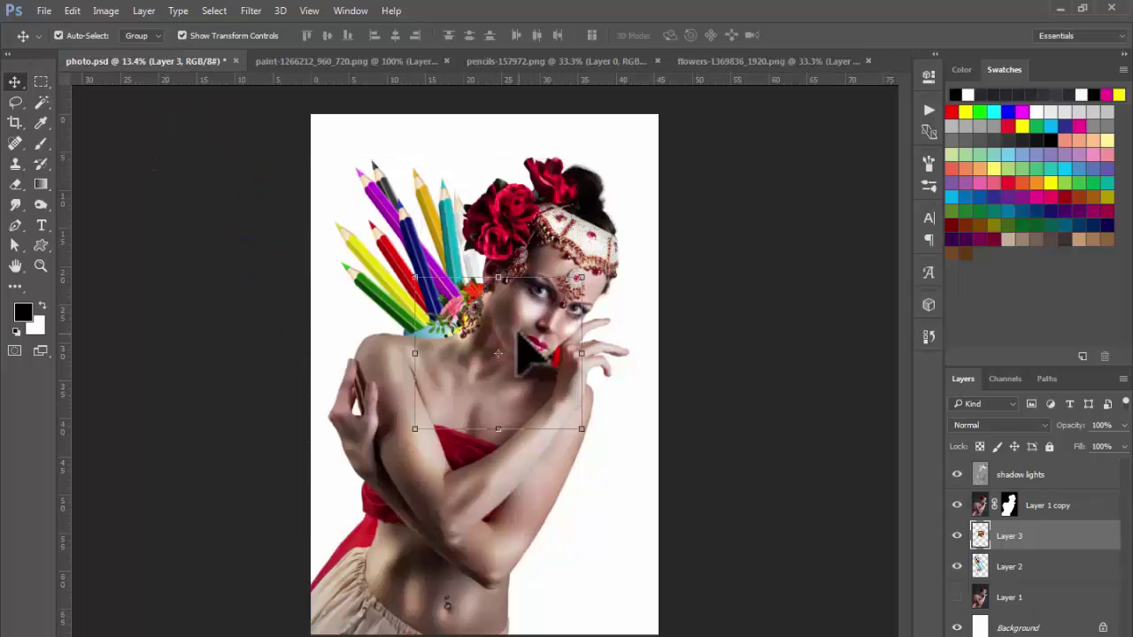
drag(582, 277, 674, 192)
key(Return)
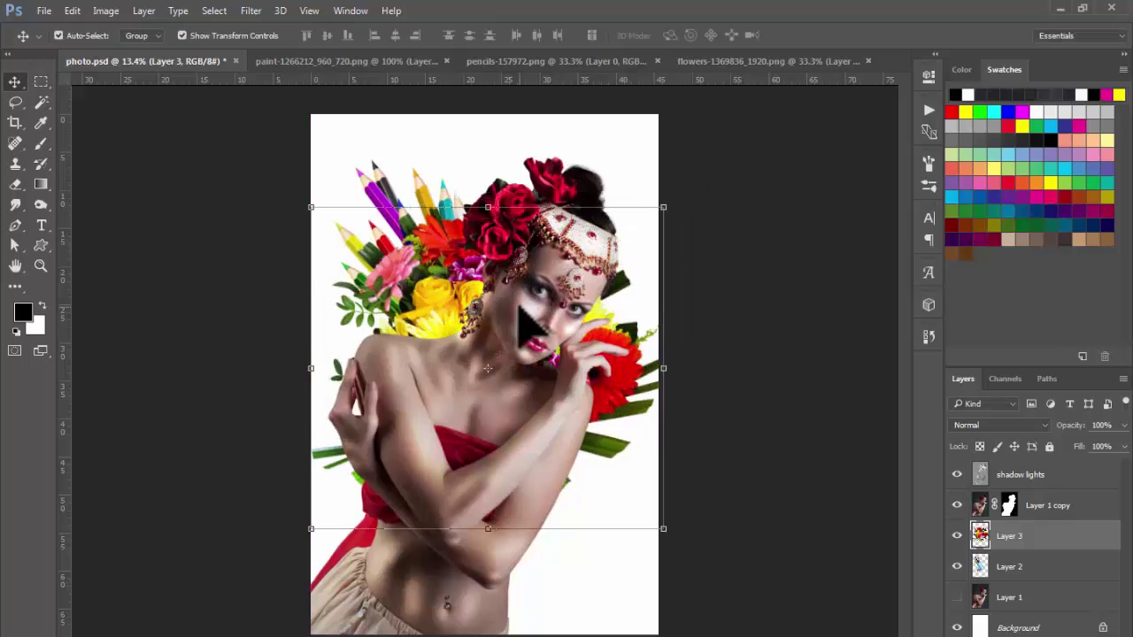
drag(518, 307, 516, 304)
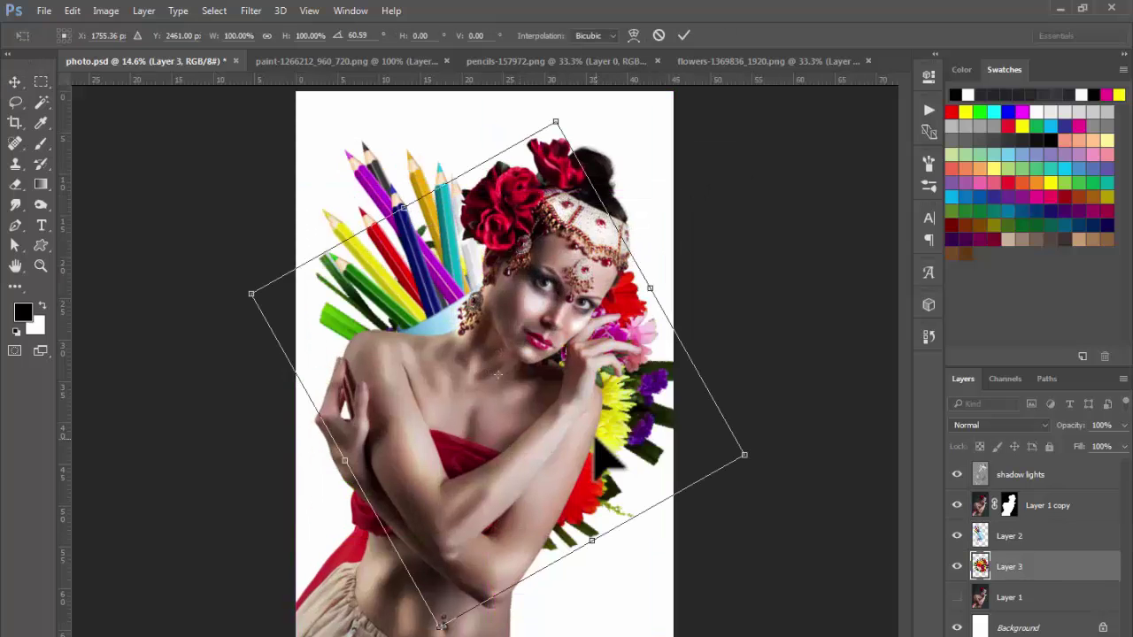
Rotate the bouquet layer to about 53° and position it so the flowers show beside the woman's raised arm
drag(614, 430, 608, 434)
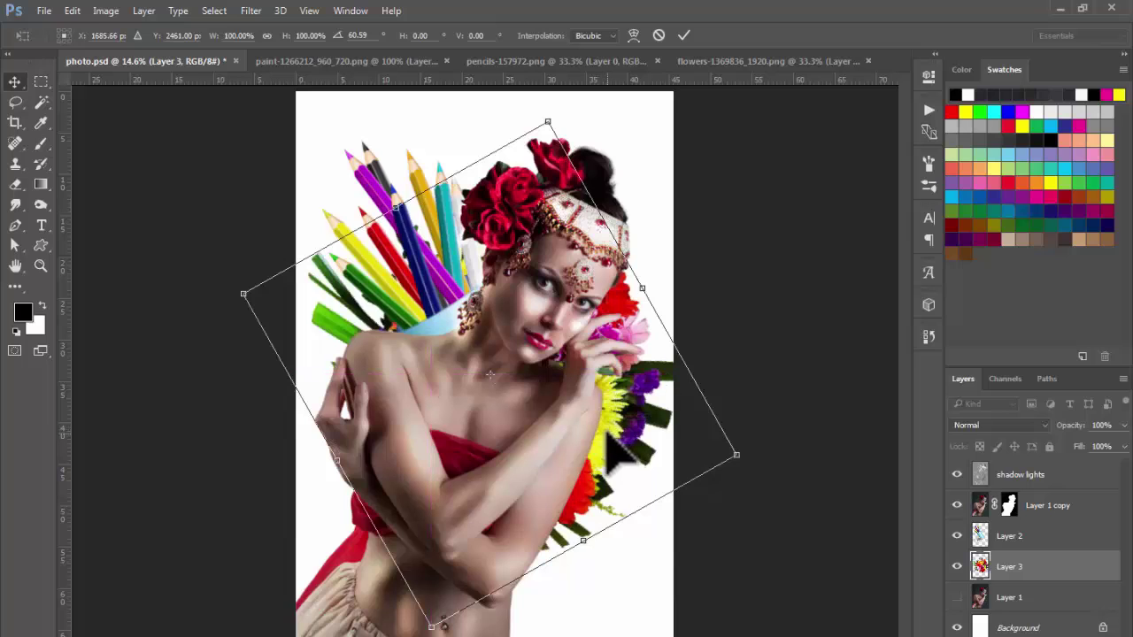
key(Return)
click(426, 271)
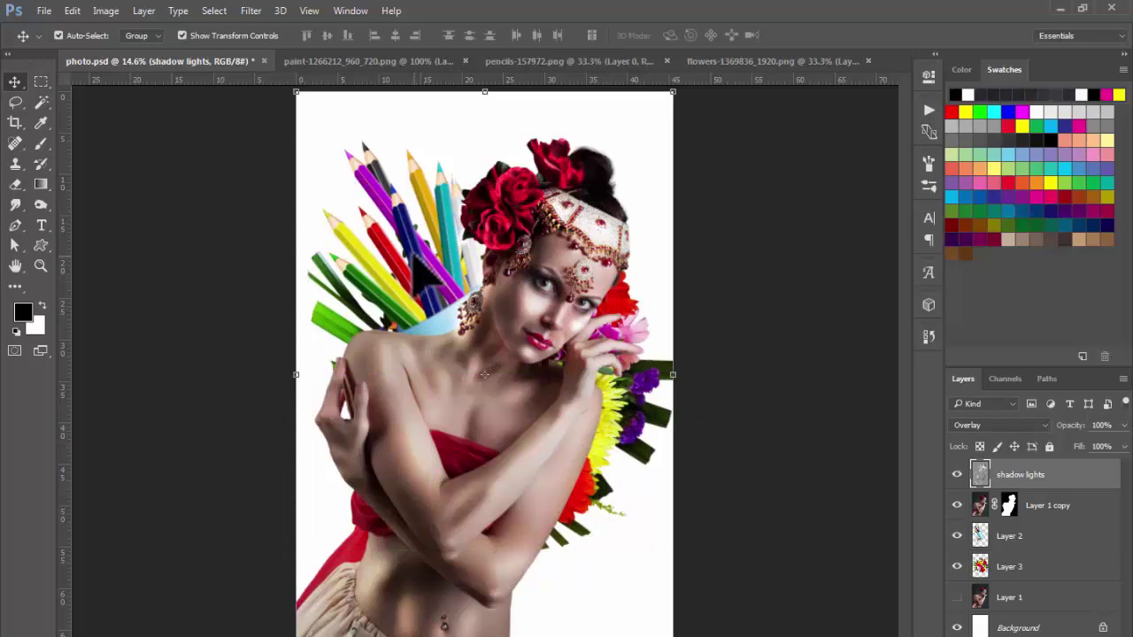
click(821, 356)
scroll(525, 387, down, 1)
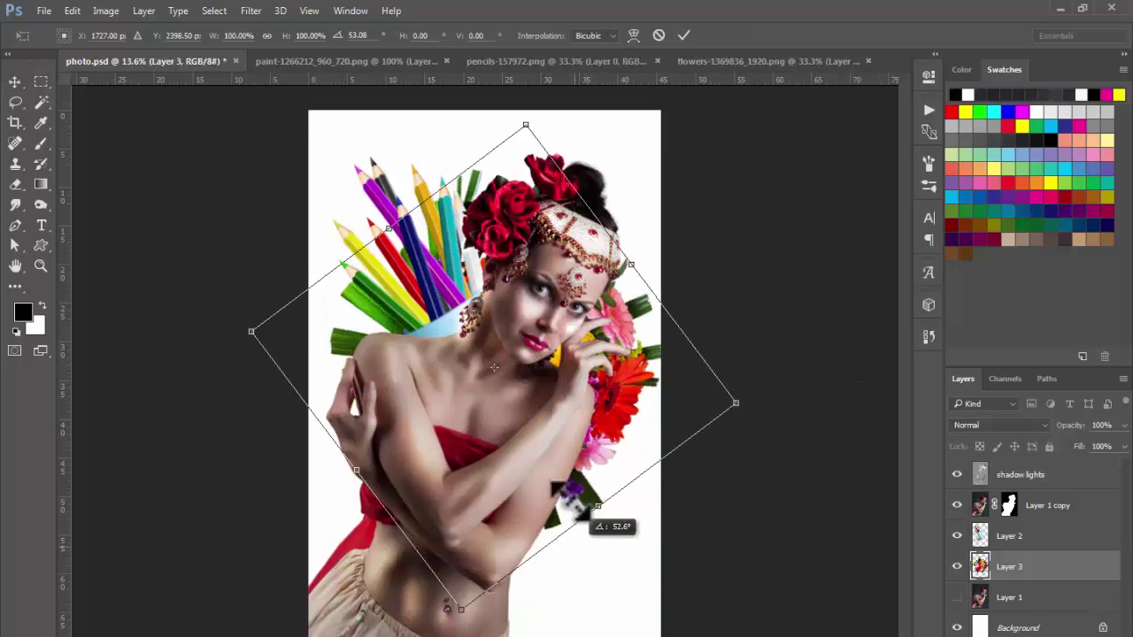
mouse_move(575, 387)
mouse_down()
mouse_move(588, 403)
mouse_move(574, 397)
mouse_up()
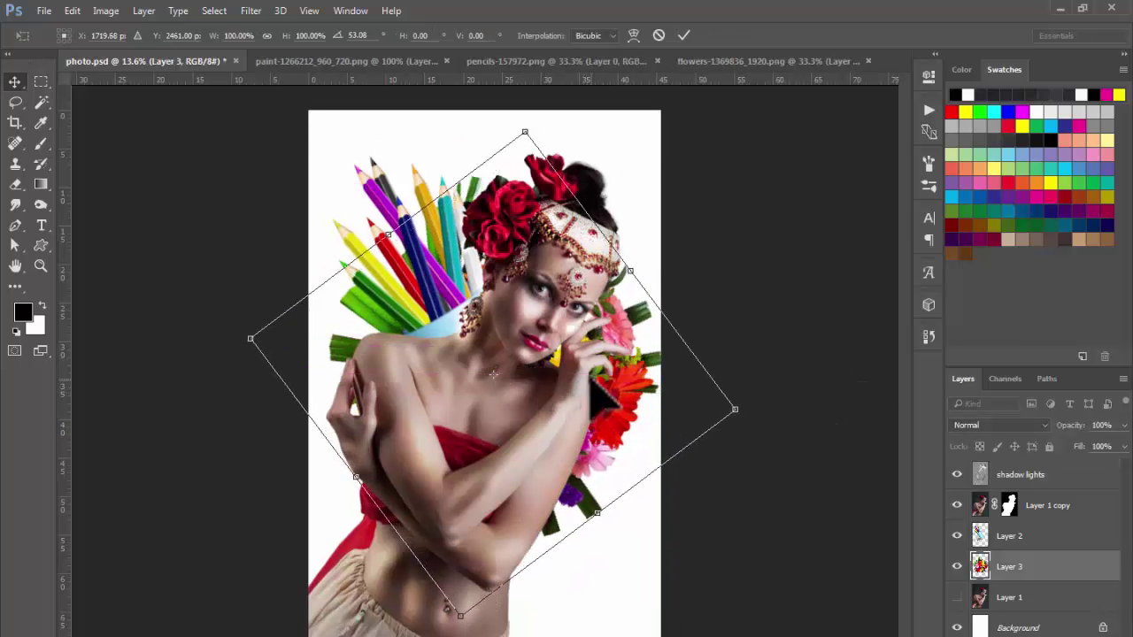
key(Return)
Clear the Crop tool's preset dimensions and widen the canvas on both sides of the portrait
key(c)
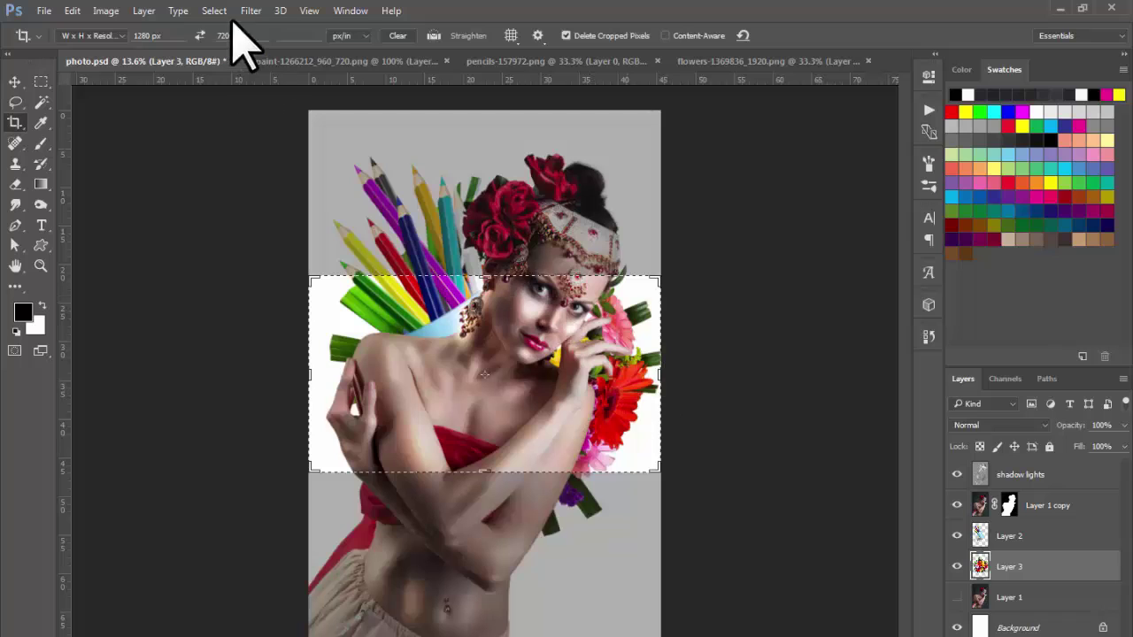
click(408, 37)
key(v)
key(c)
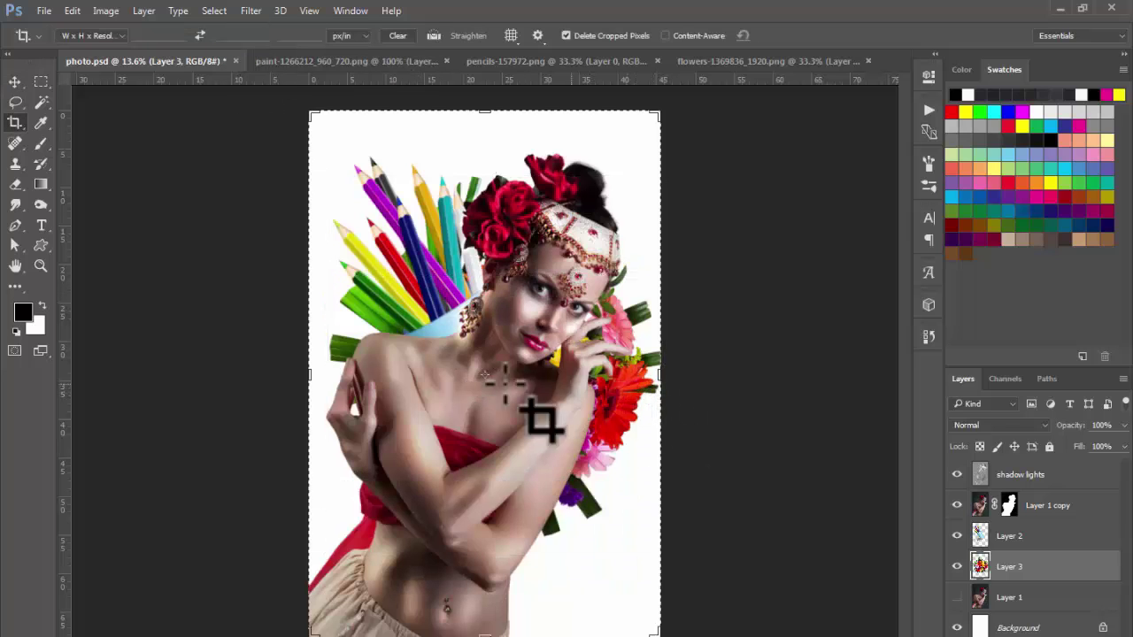
drag(660, 374, 688, 377)
click(566, 38)
drag(285, 375, 271, 376)
key(Return)
key(v)
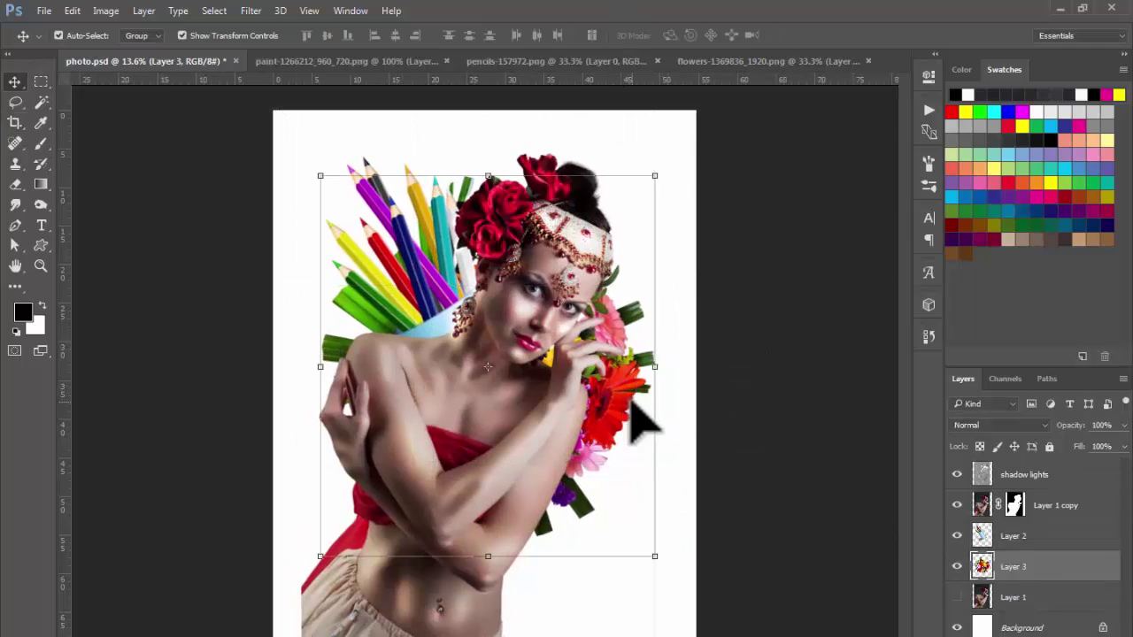
Nudge the flower bouquet on Layer 3 slightly downward and deselect the layer
right_click(631, 400)
click(663, 442)
key(ctrl+t)
mouse_move(594, 319)
mouse_down()
mouse_move(609, 340)
mouse_move(596, 324)
mouse_up()
key(Return)
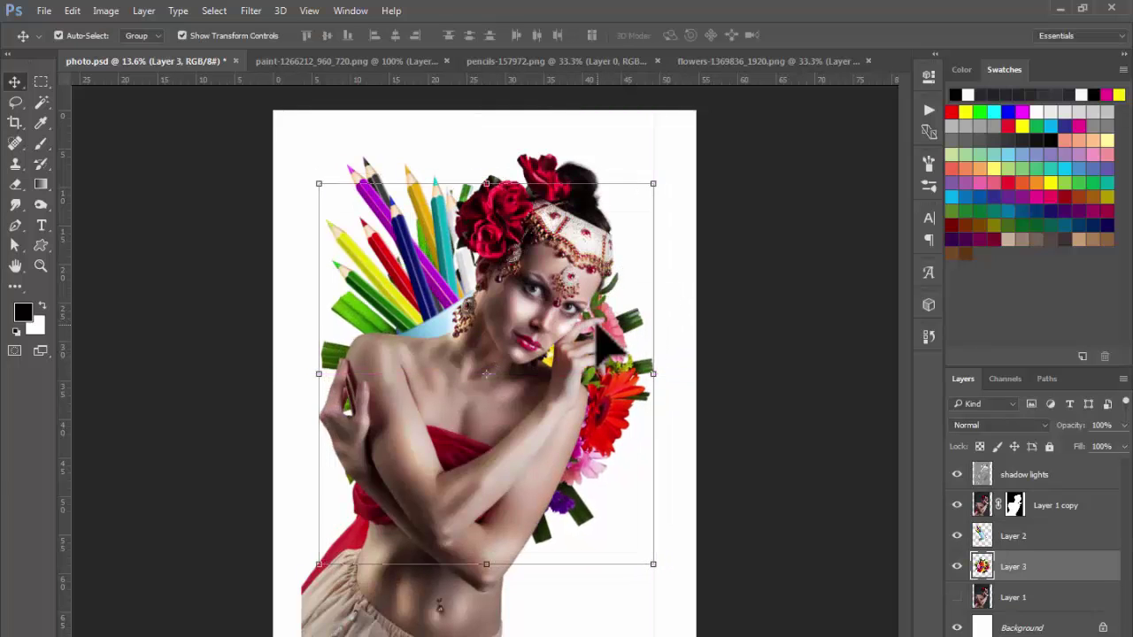
click(771, 363)
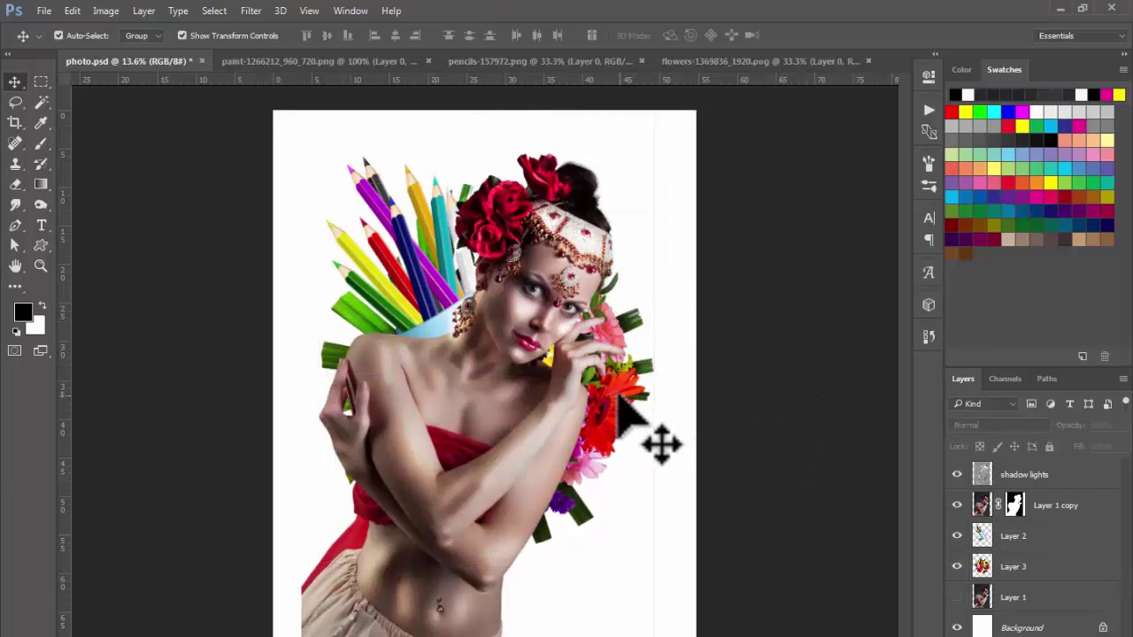
Bring the paintbrush image into photo.psd, scale it to about 240% and rotate it diagonally over the pencils, bristles up
click(541, 61)
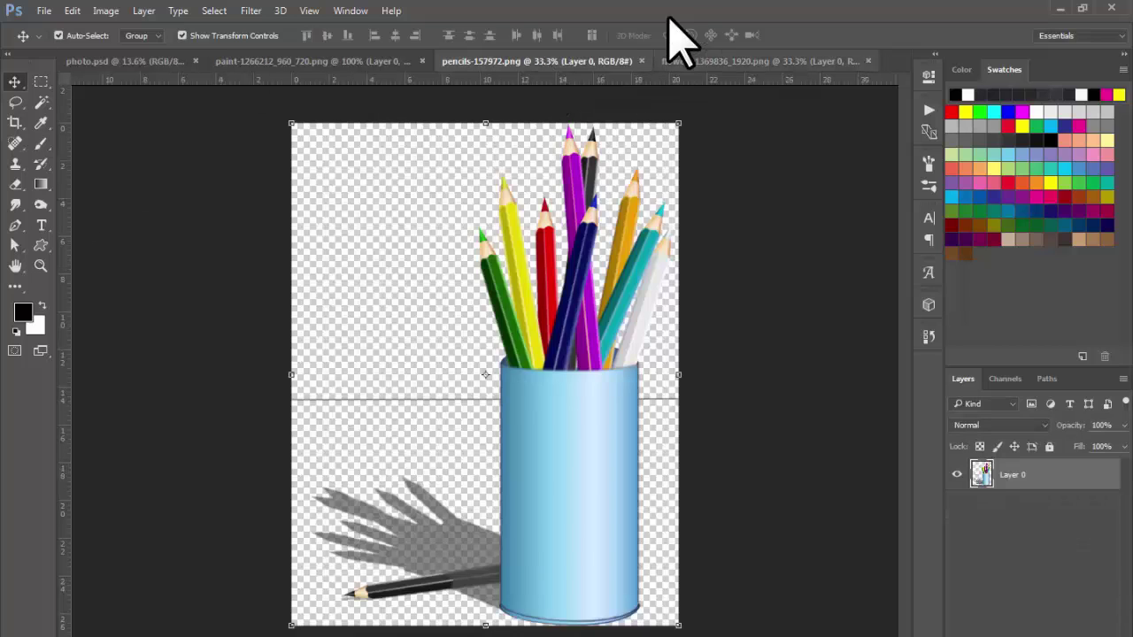
click(700, 62)
click(276, 61)
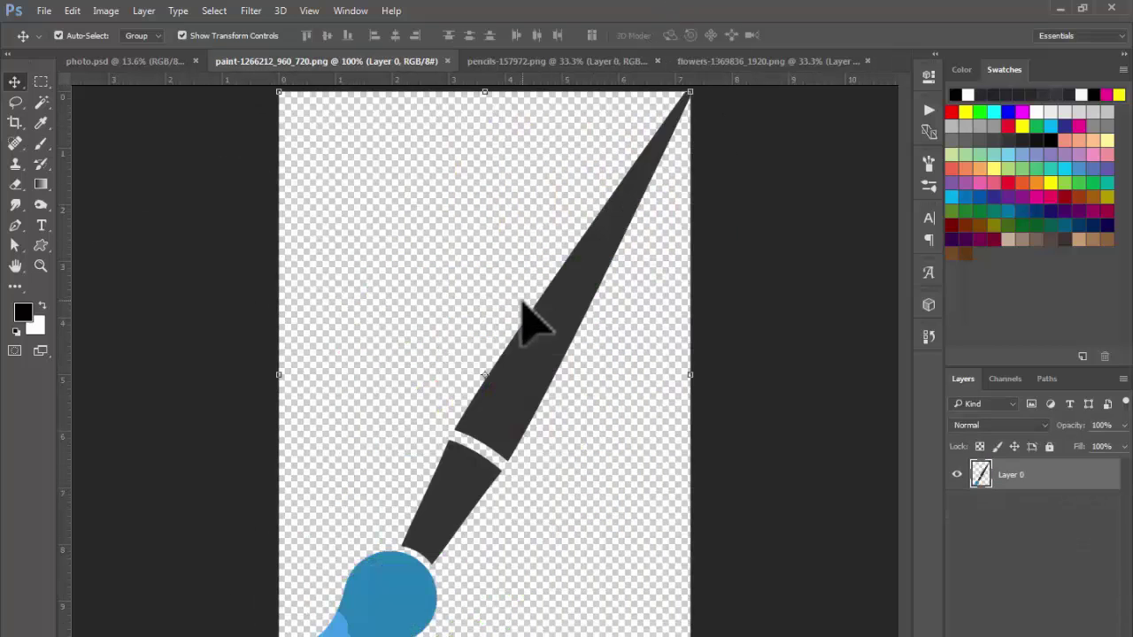
mouse_move(524, 342)
mouse_down()
mouse_move(177, 114)
mouse_move(171, 76)
mouse_move(283, 217)
mouse_move(466, 301)
mouse_up()
key(ctrl+t)
drag(417, 246, 473, 409)
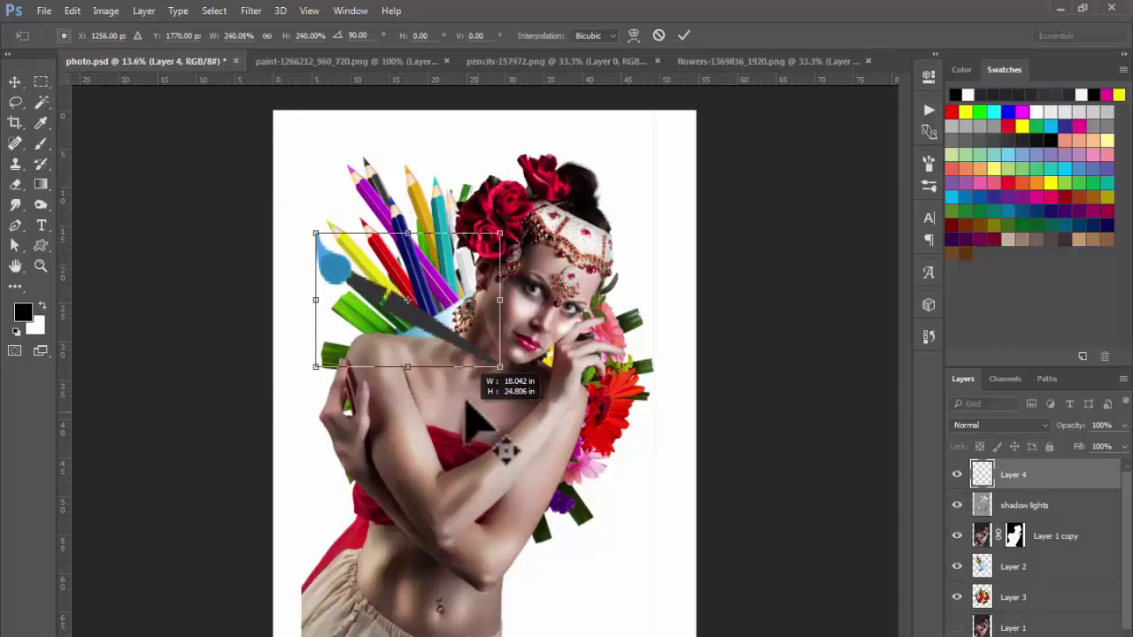
drag(533, 257, 537, 303)
drag(423, 289, 425, 268)
key(Return)
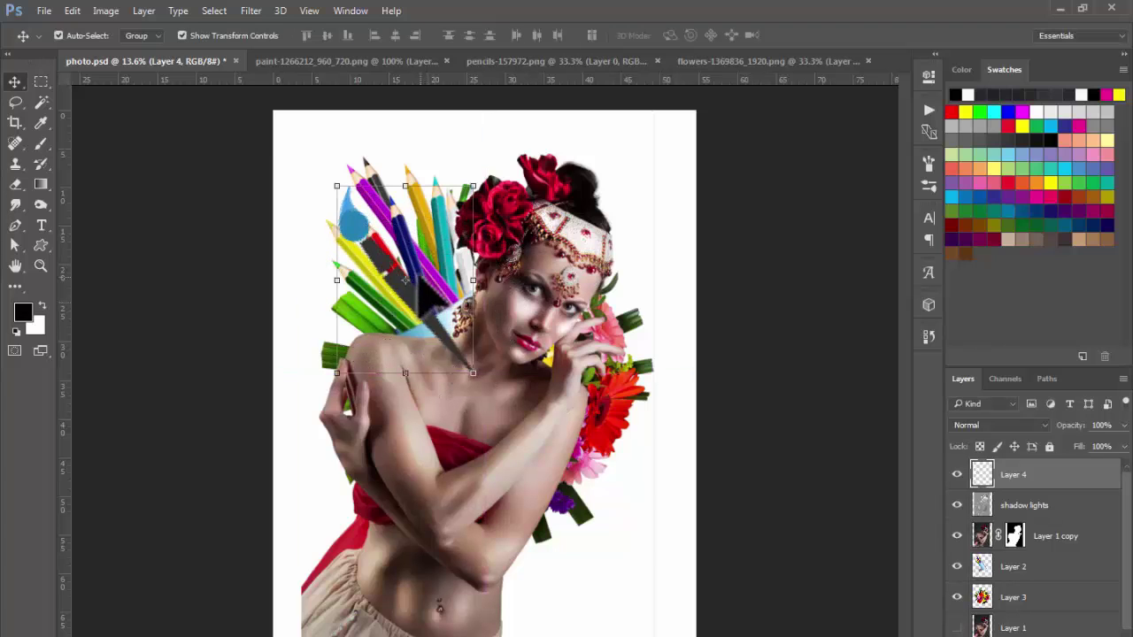
Move the paintbrush layer down the stack to directly beneath the pencil cup on Layer 2
key(ctrl+bracketleft)
key(ctrl+bracketleft)
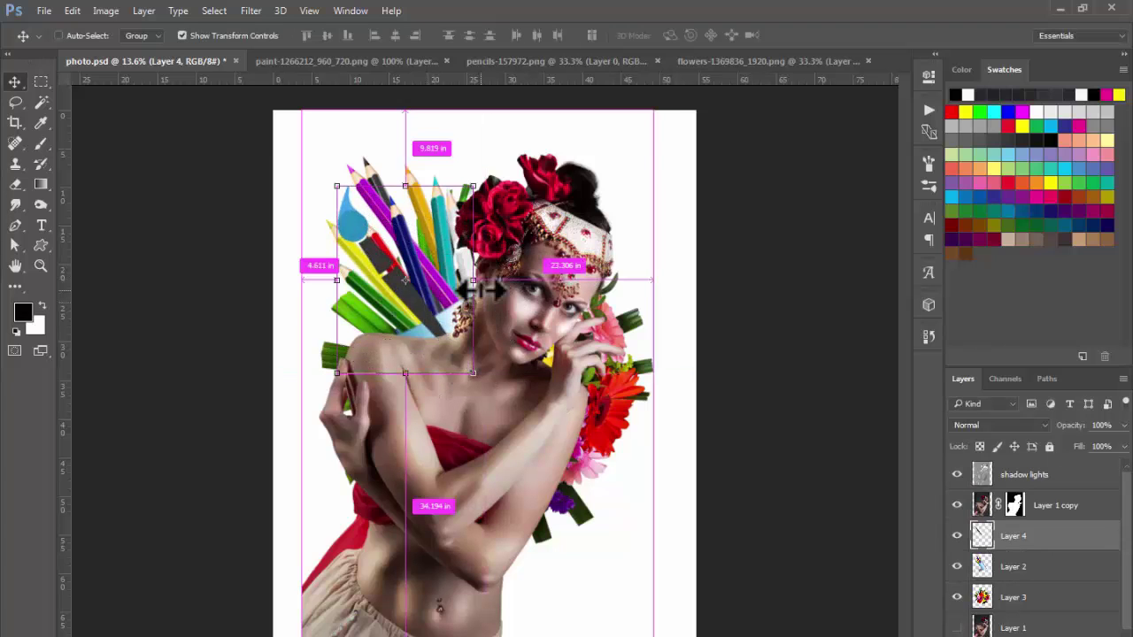
key(ctrl+bracketleft)
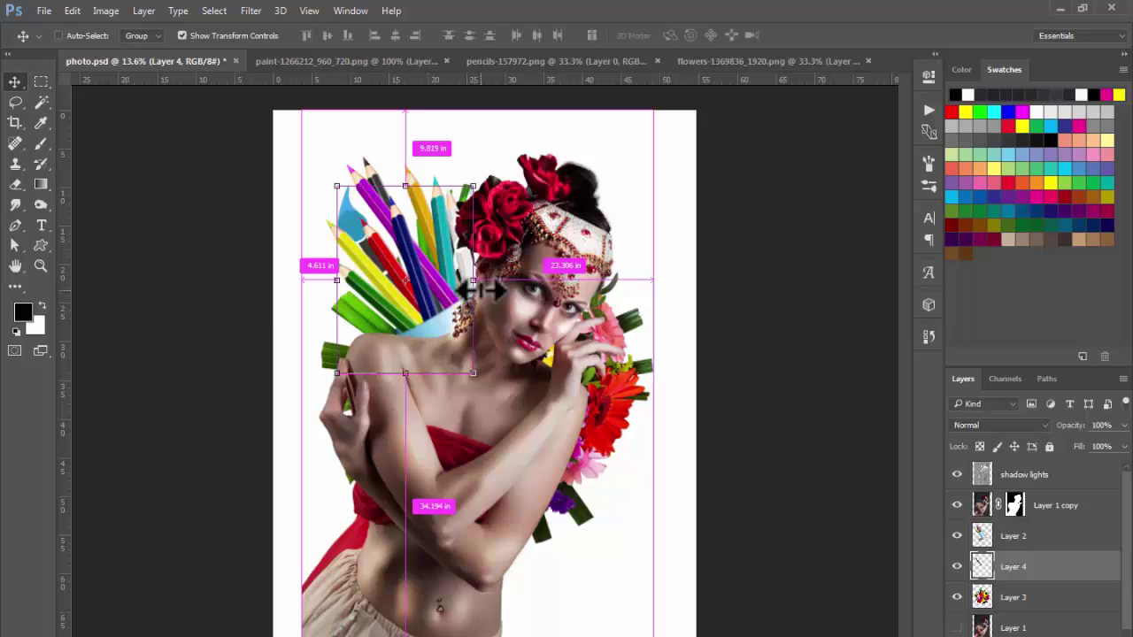
Colorize the paintbrush on Layer 4 bright red with Hue/Saturation, keeping the hue at 0 and raising the saturation to maximum
key(ctrl+u)
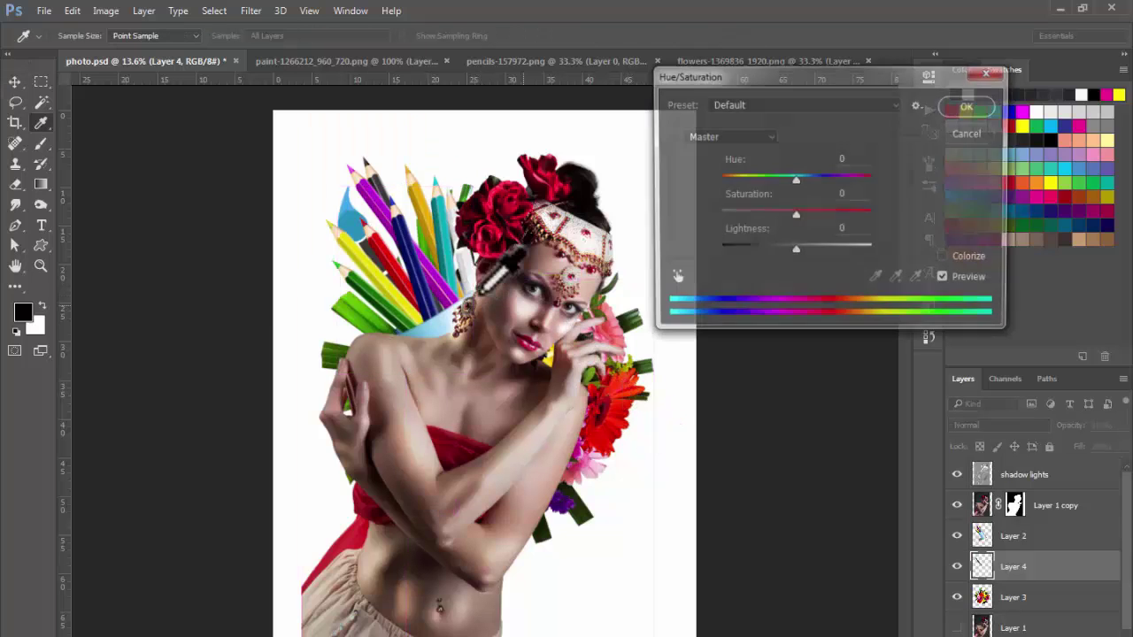
click(946, 259)
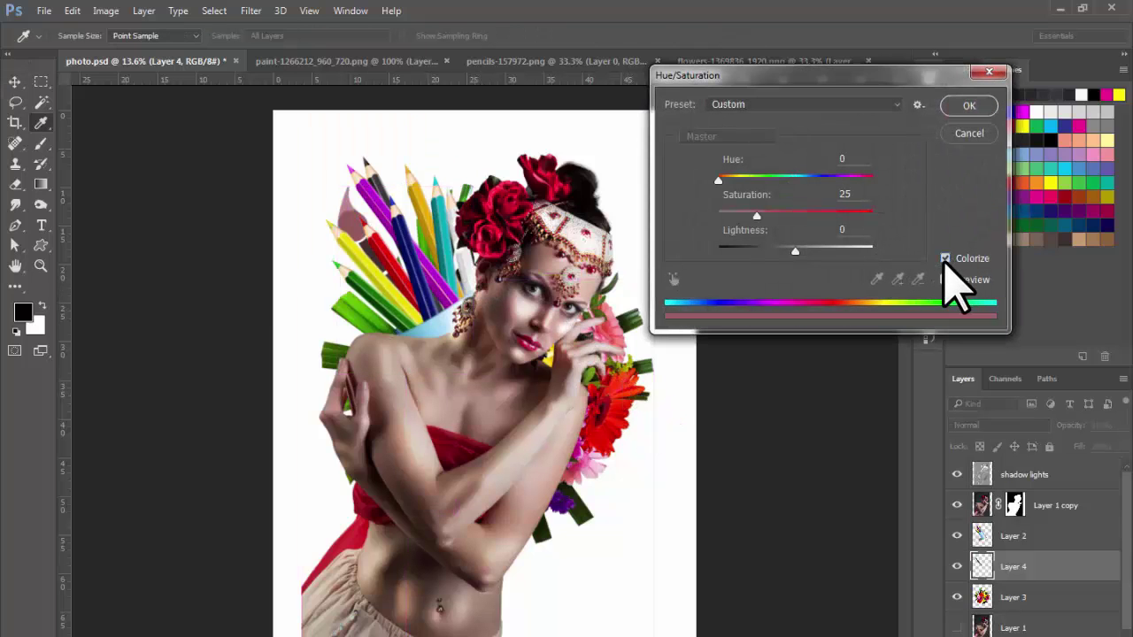
drag(758, 216, 921, 216)
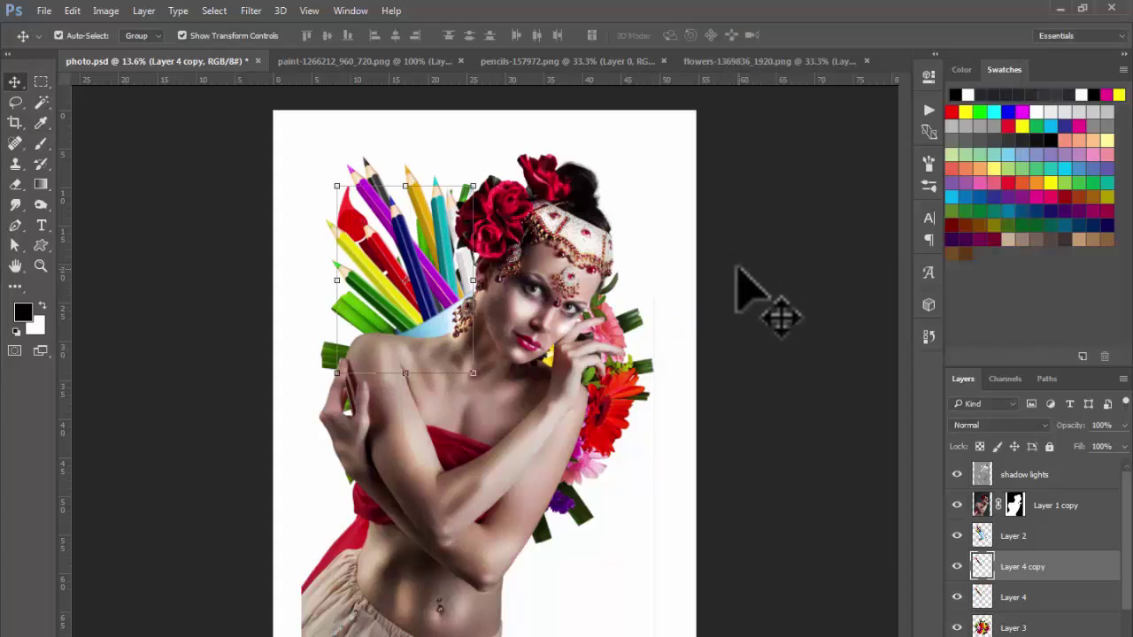
Duplicate the red paintbrush, scale the copy to about 79%, rotate it about -12° and place it below the green pencil
key(ctrl+t)
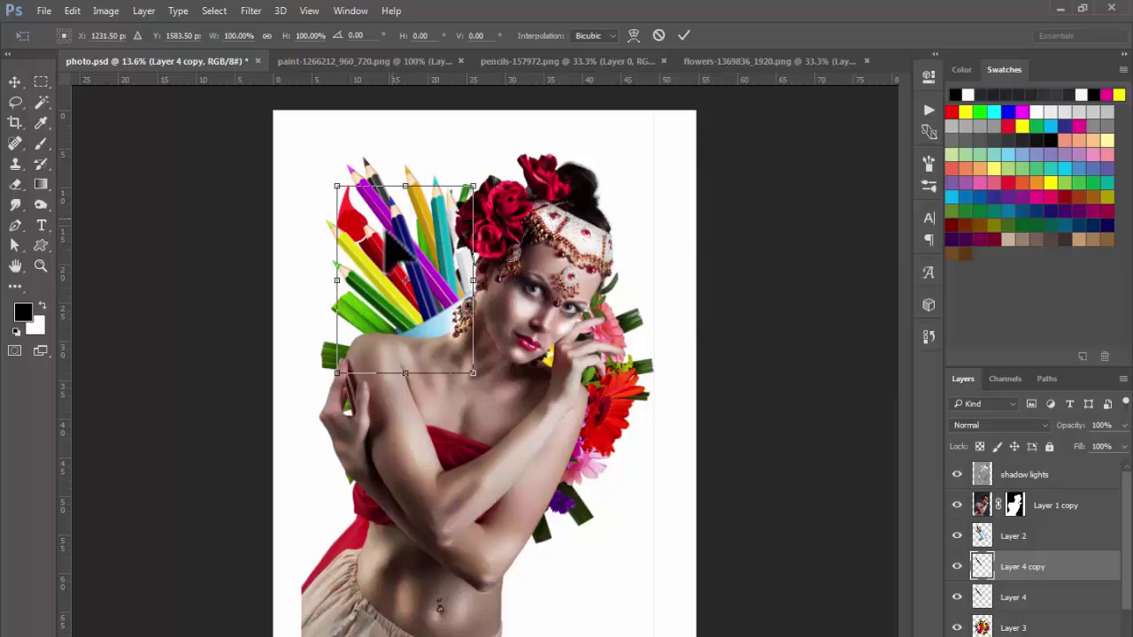
drag(374, 237, 351, 290)
drag(331, 209, 308, 220)
mouse_move(375, 300)
mouse_down()
mouse_move(381, 309)
mouse_move(409, 289)
mouse_up()
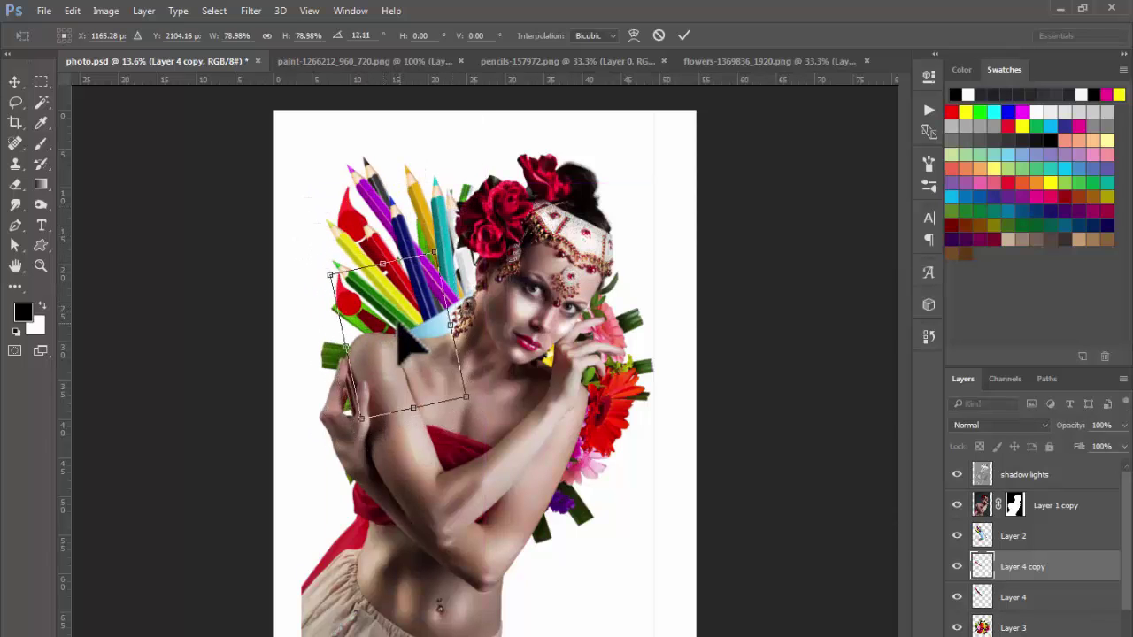
key(Return)
Recolor the lower paintbrush copy magenta by setting its hue to about -57 and its saturation to +100
key(ctrl+u)
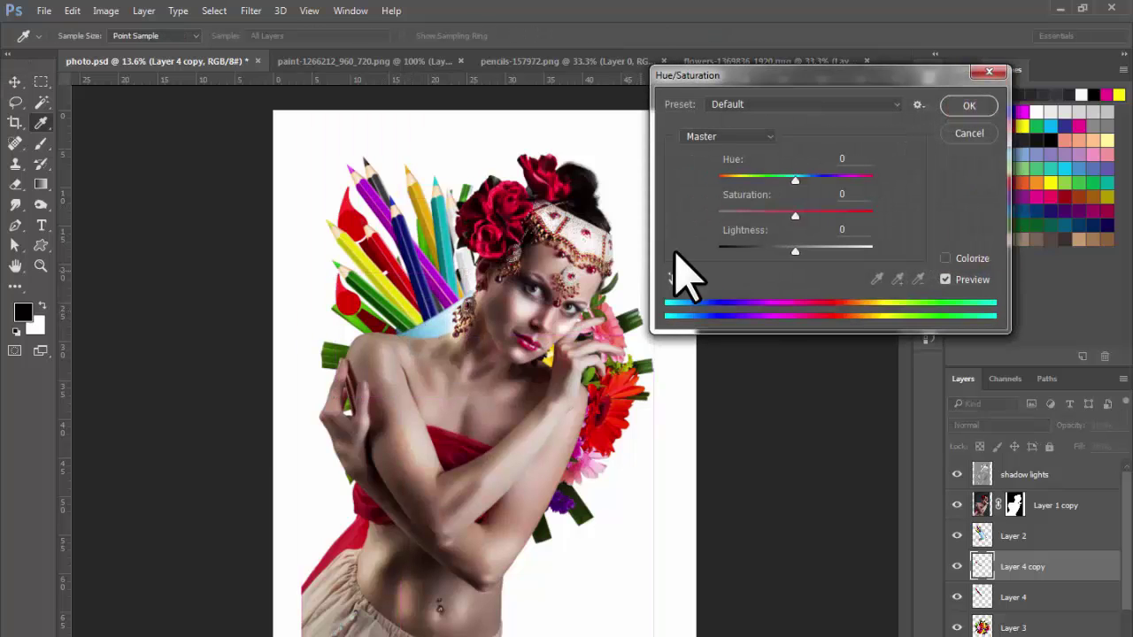
mouse_move(794, 175)
mouse_down()
mouse_move(877, 177)
mouse_move(861, 180)
mouse_move(903, 214)
mouse_up()
mouse_move(834, 177)
mouse_down()
mouse_move(742, 175)
mouse_move(757, 176)
mouse_up()
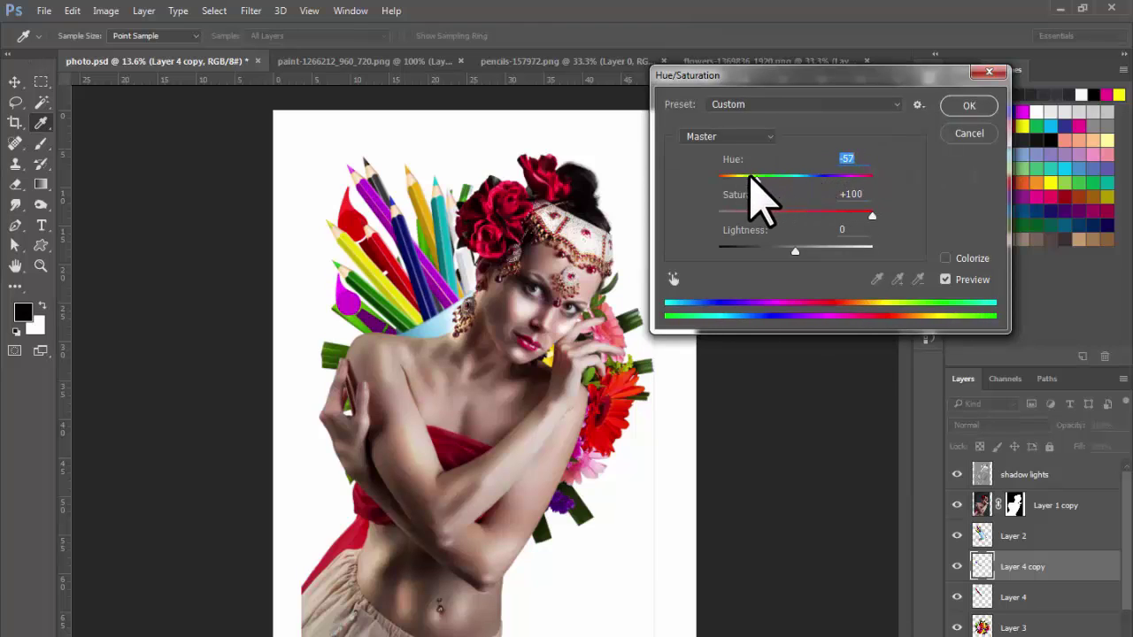
key(Return)
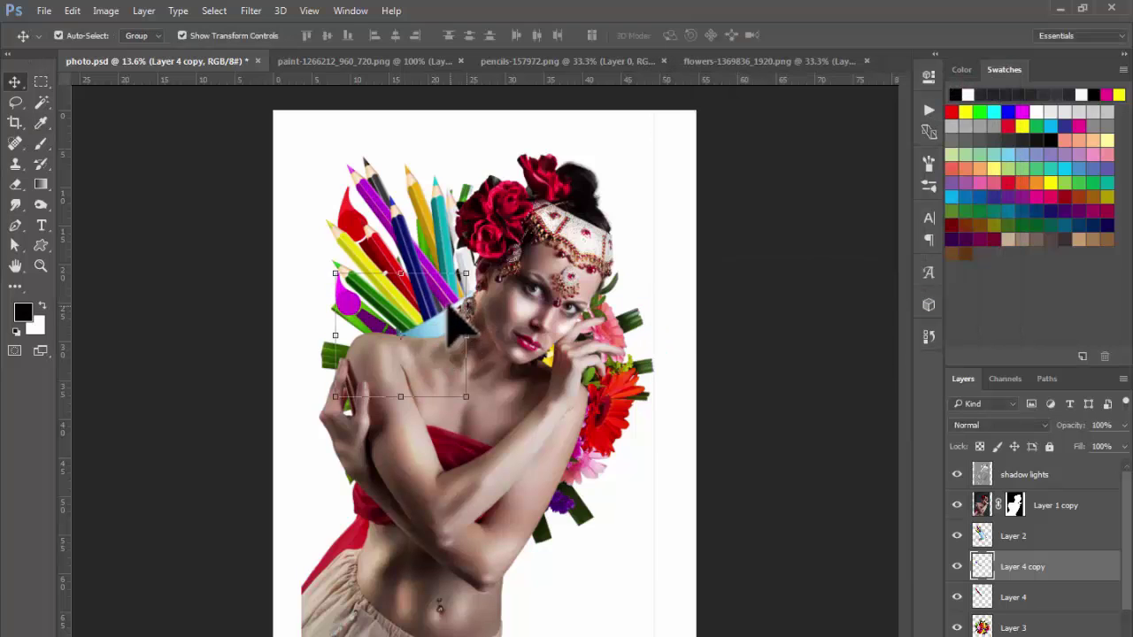
Duplicate the magenta paintbrush and move Layer 4 copy 2 across towards the woman's face
key(ctrl)
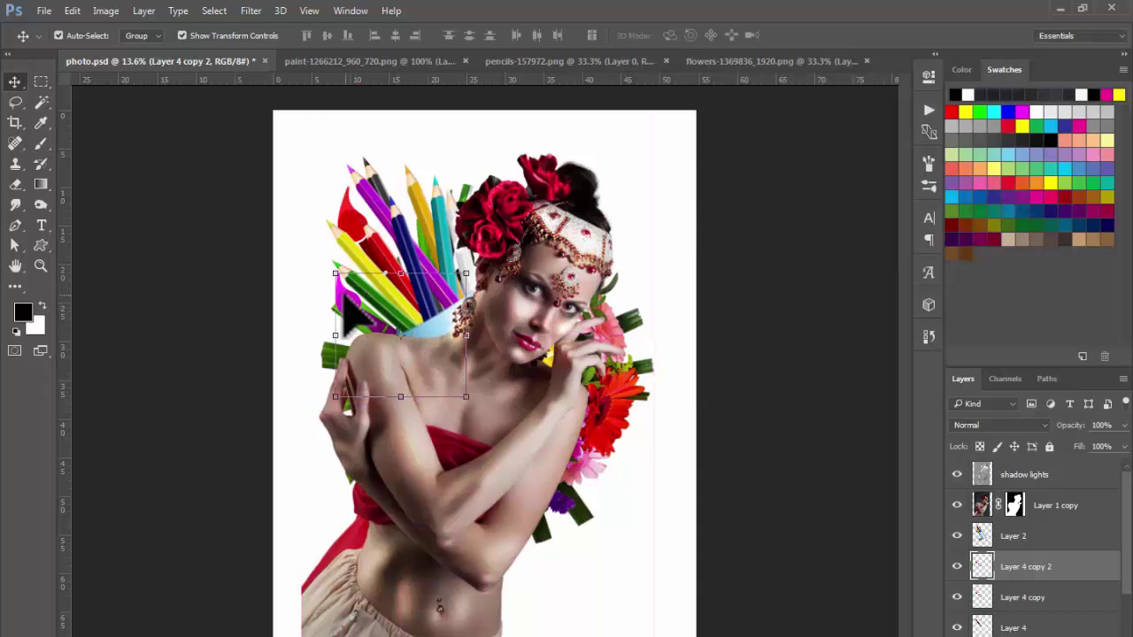
ctrl+click(354, 310)
right_click(354, 310)
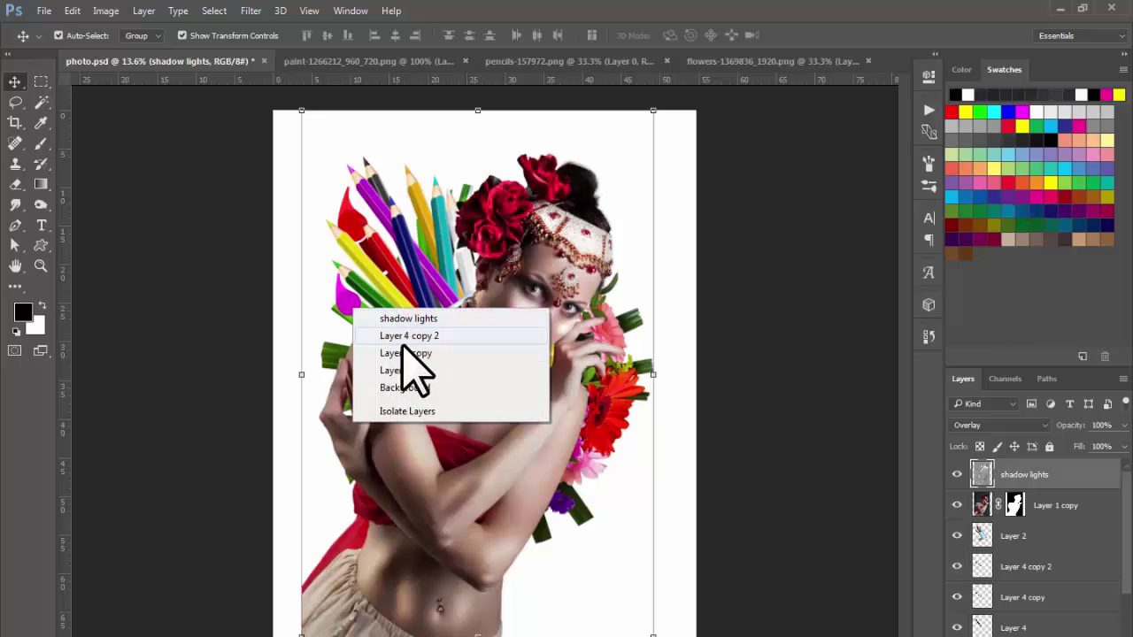
click(409, 336)
key(ctrl+t)
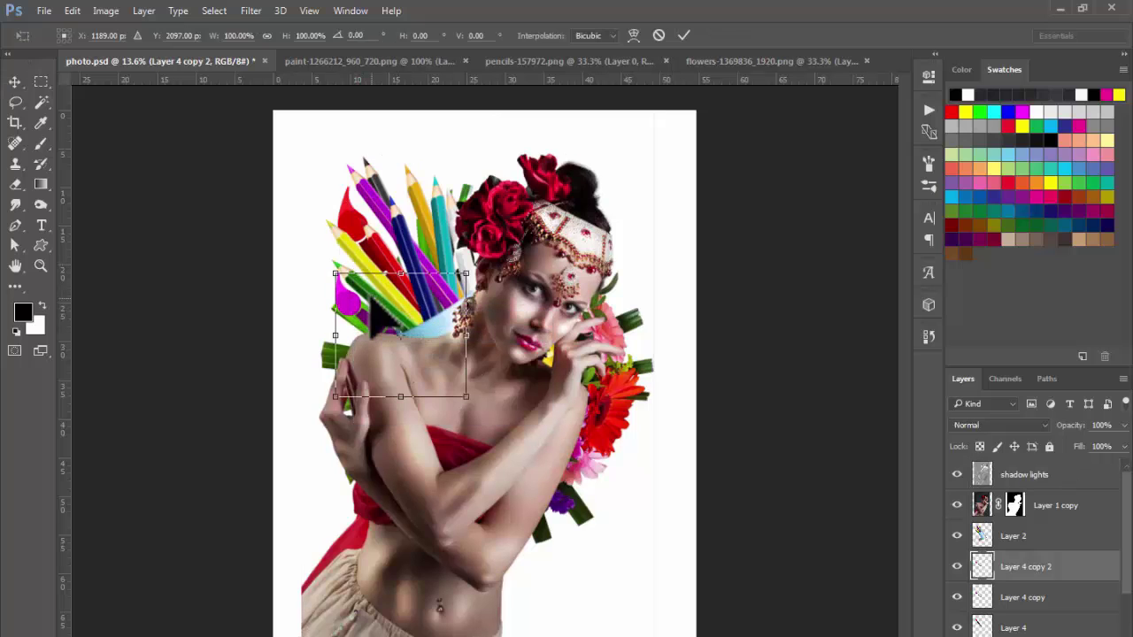
key(Return)
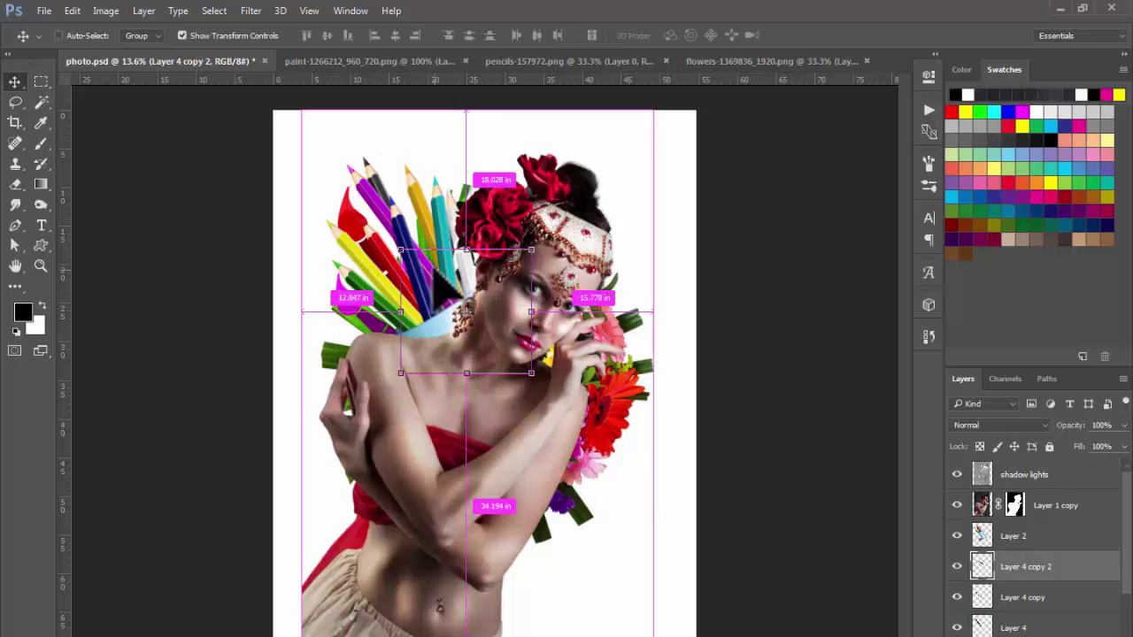
Raise Layer 4 copy 2 above the pencils on Layer 2 and rotate the brush more upright beside the red roses
key(ctrl+bracketright)
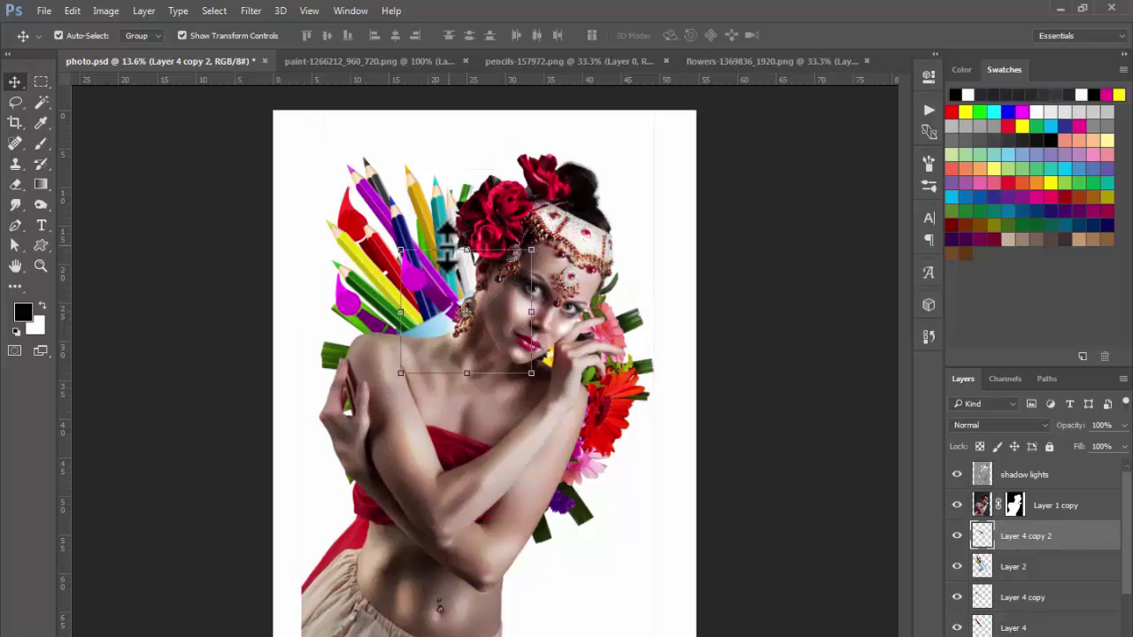
drag(447, 237, 461, 261)
key(Return)
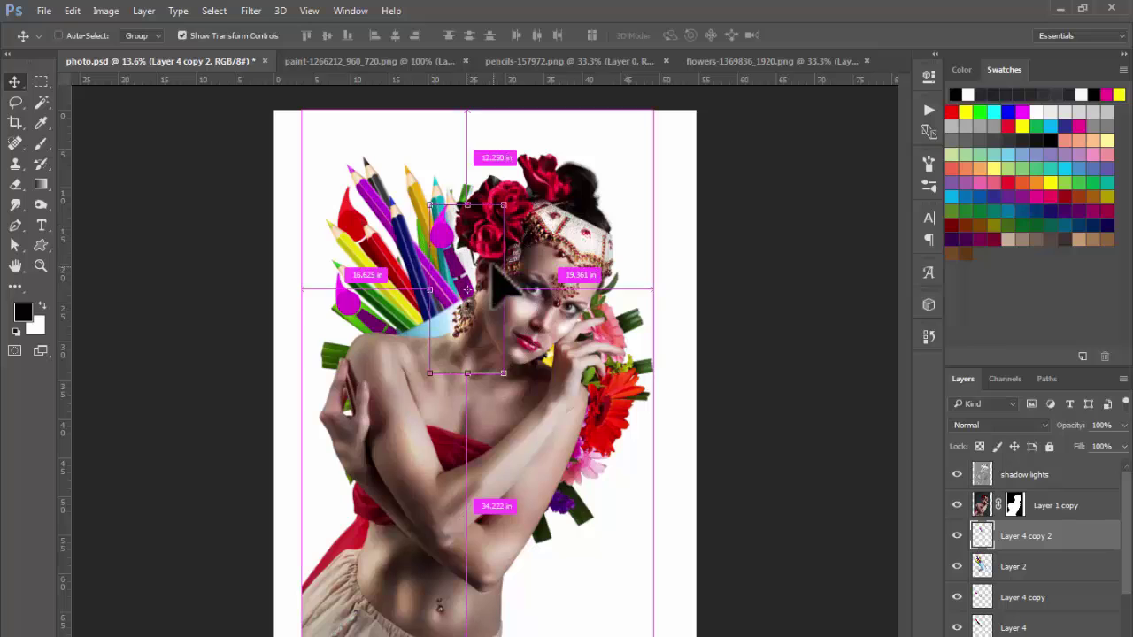
Turn the upright paintbrush copy blue with a hue of -62 and scale it to about 86%
key(ctrl+u)
drag(792, 176, 756, 178)
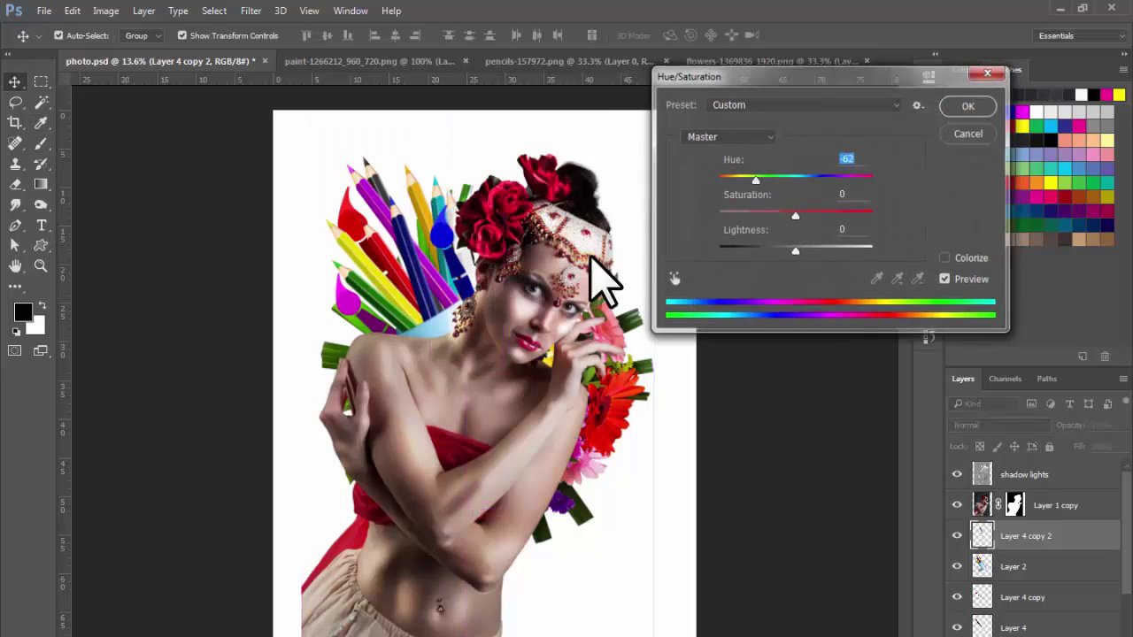
key(Return)
key(ctrl+t)
drag(431, 205, 440, 228)
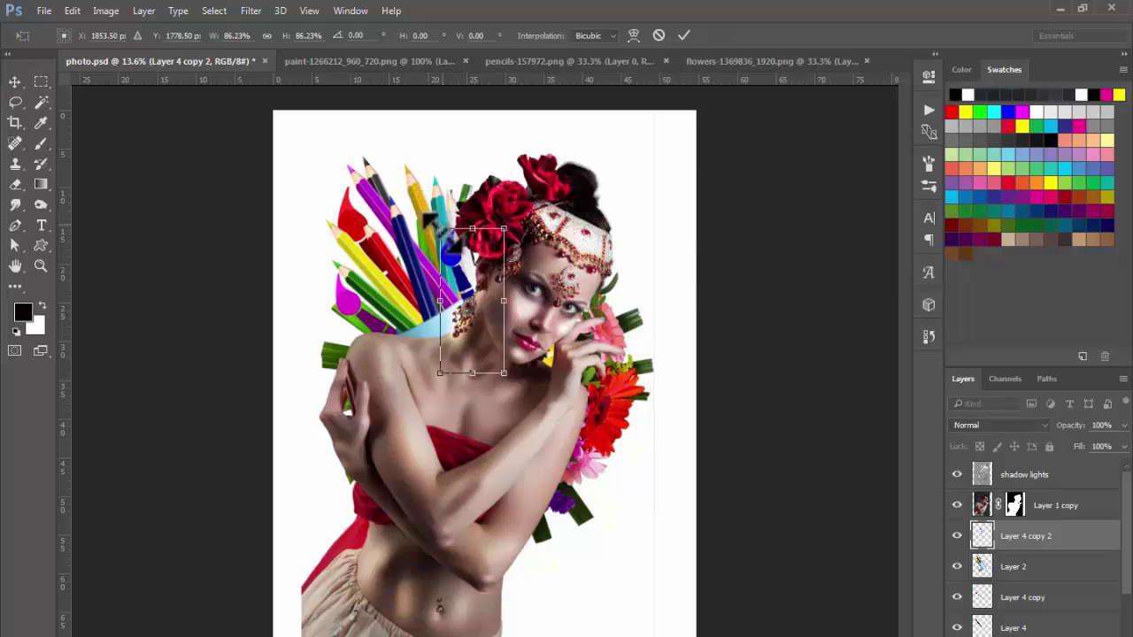
key(Return)
Intensify the pencils on Layer 2 with Hue/Saturation, setting the saturation to +87 and the hue to +1
right_click(387, 234)
right_click(389, 206)
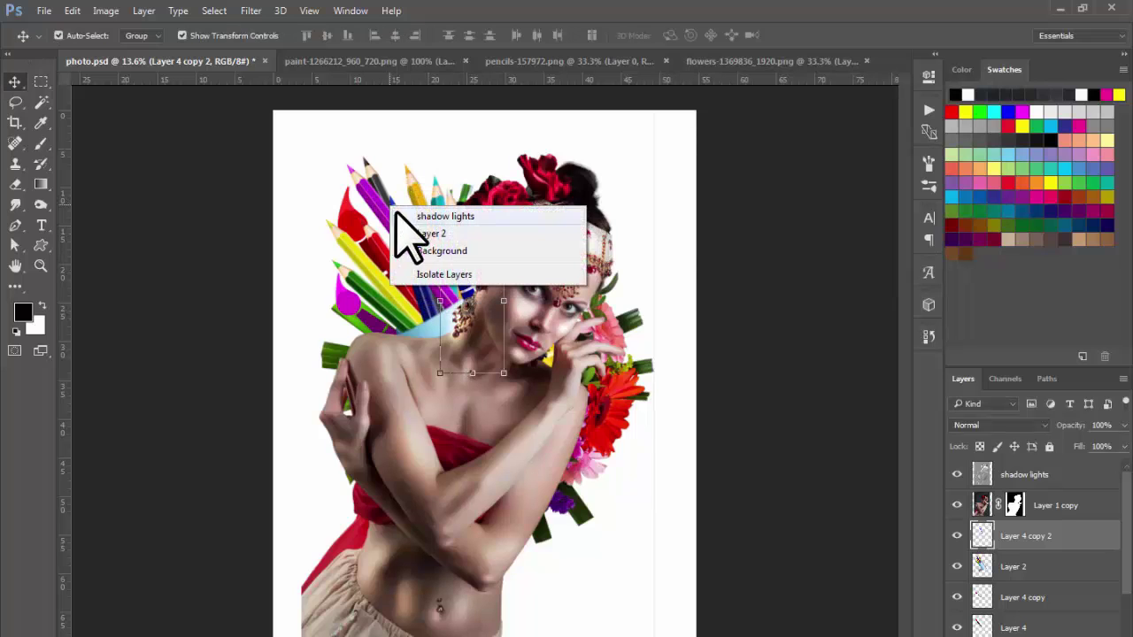
click(431, 235)
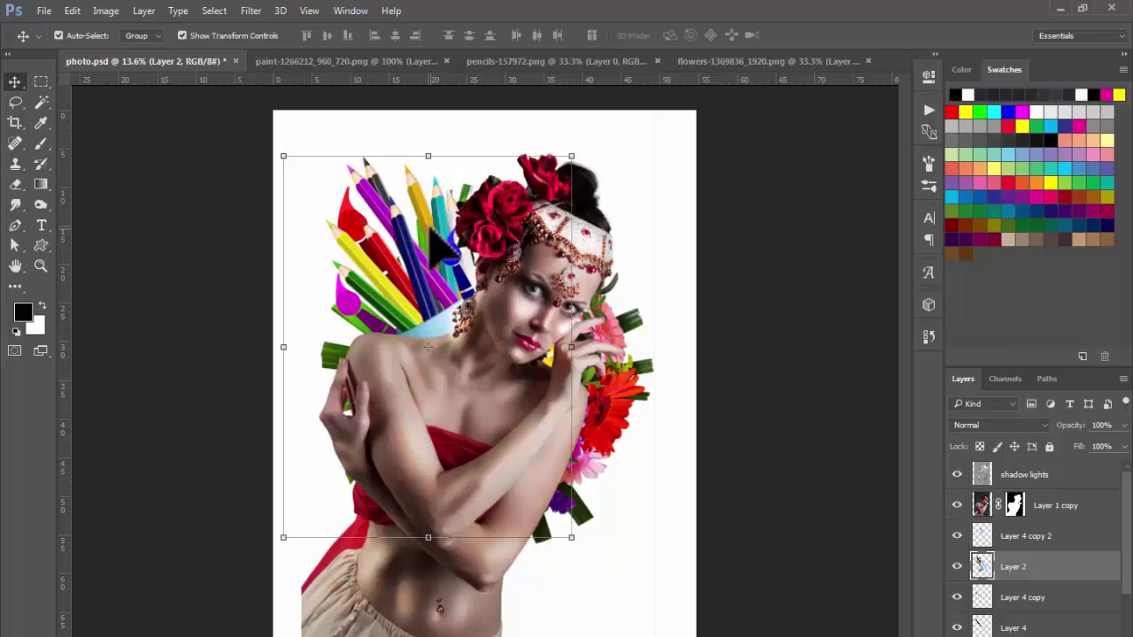
key(ctrl+u)
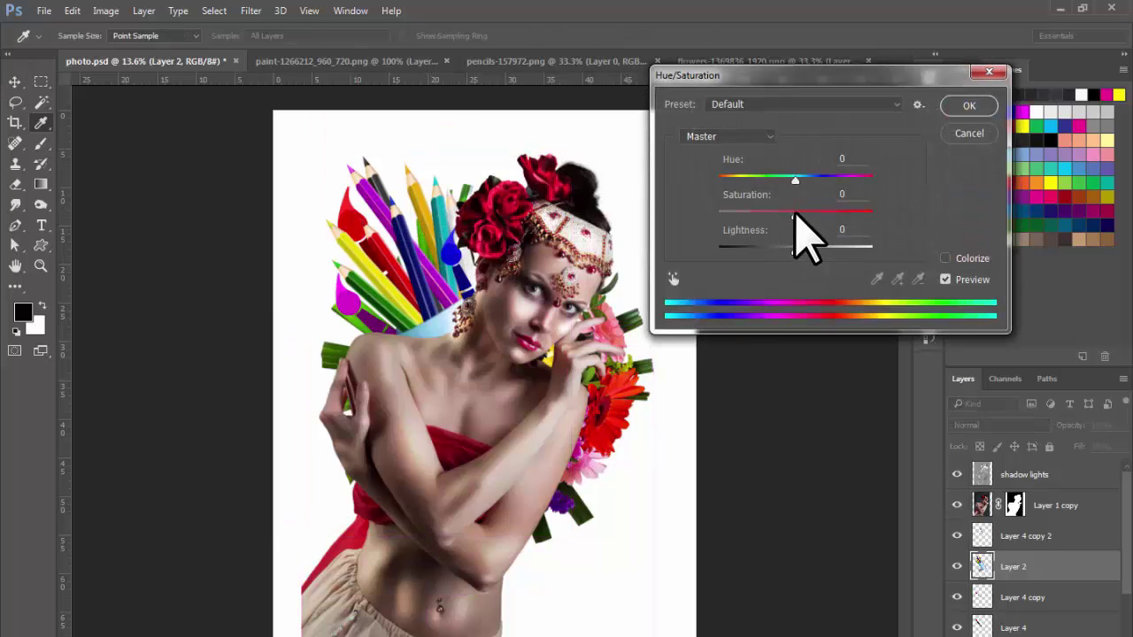
drag(823, 212, 861, 240)
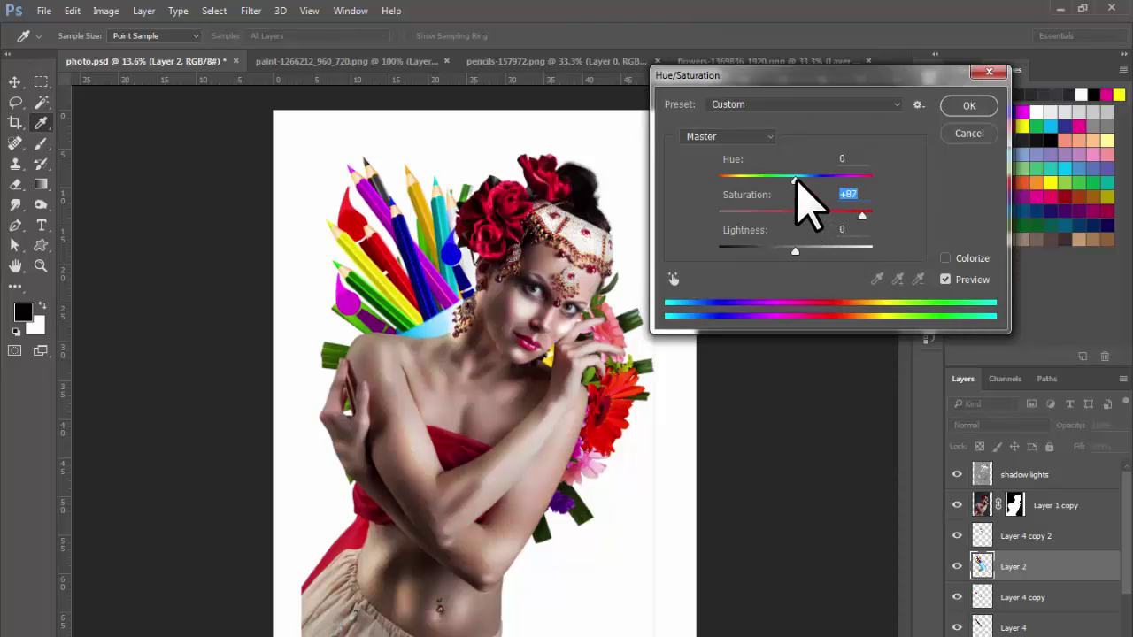
mouse_move(797, 180)
mouse_down()
mouse_move(837, 181)
mouse_move(797, 186)
mouse_up()
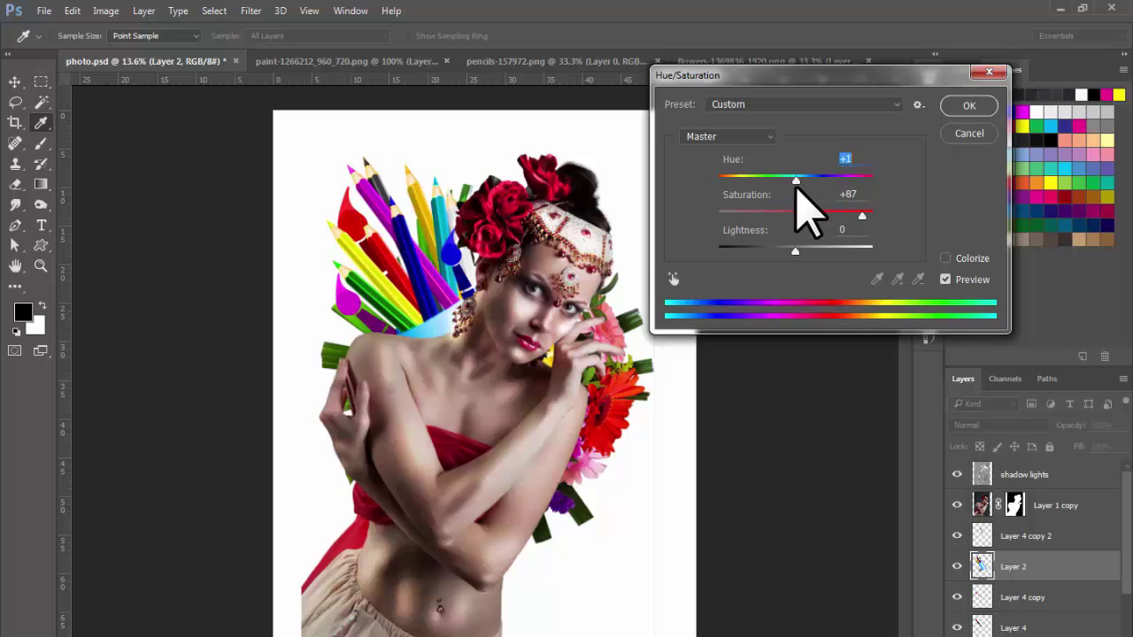
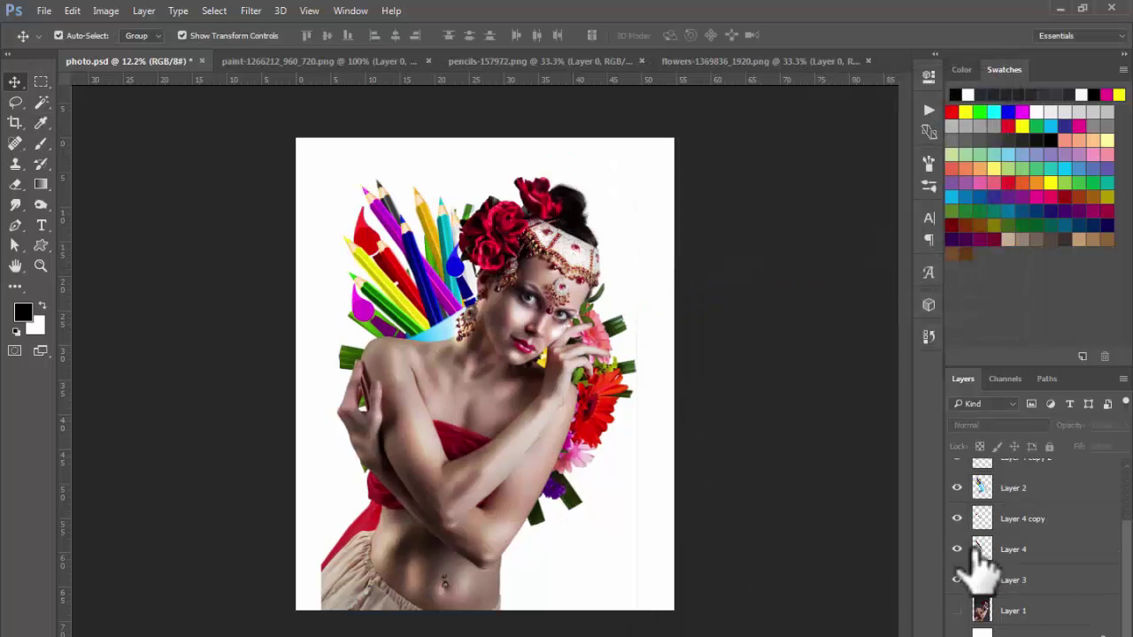
Add an empty layer directly beneath the flowers on Layer 3 and activate the Brush Tool
click(1018, 578)
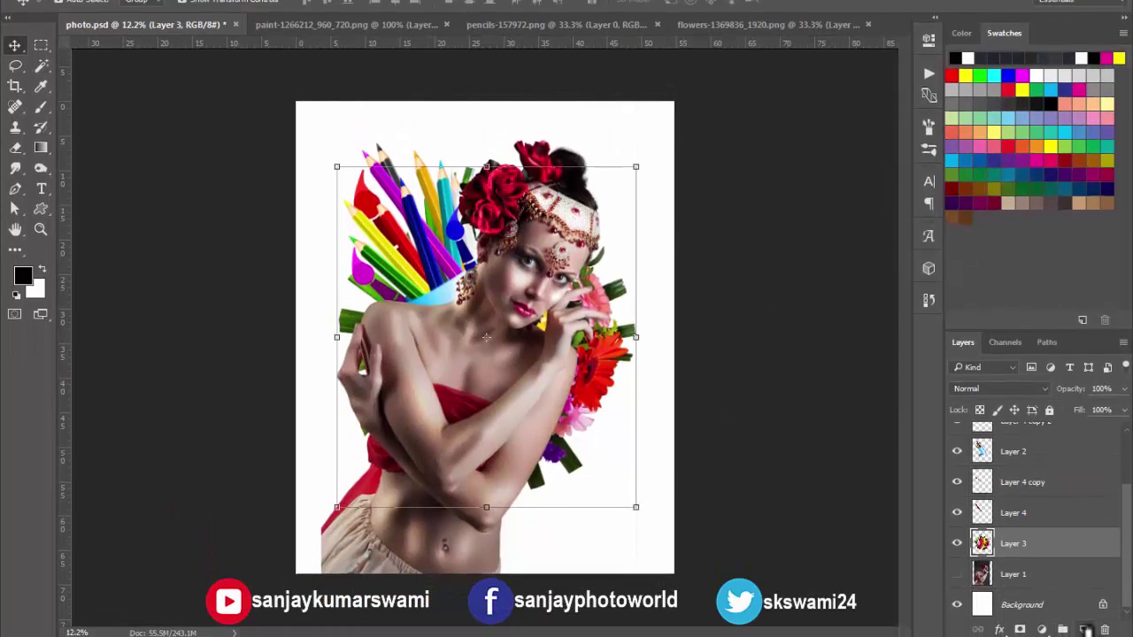
click(1085, 629)
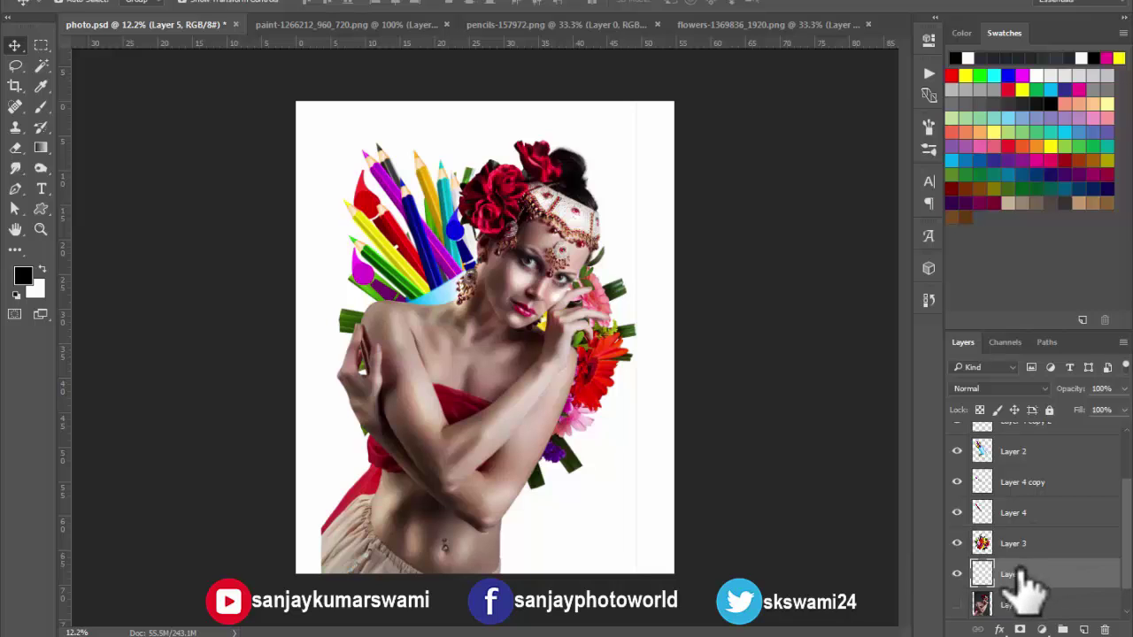
click(40, 106)
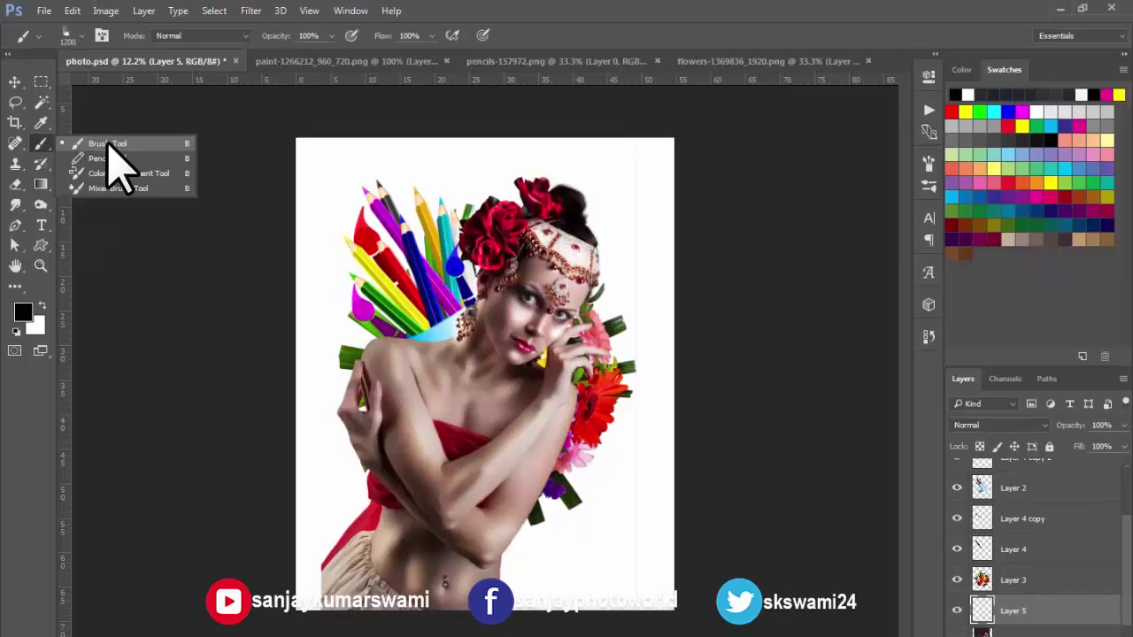
click(108, 143)
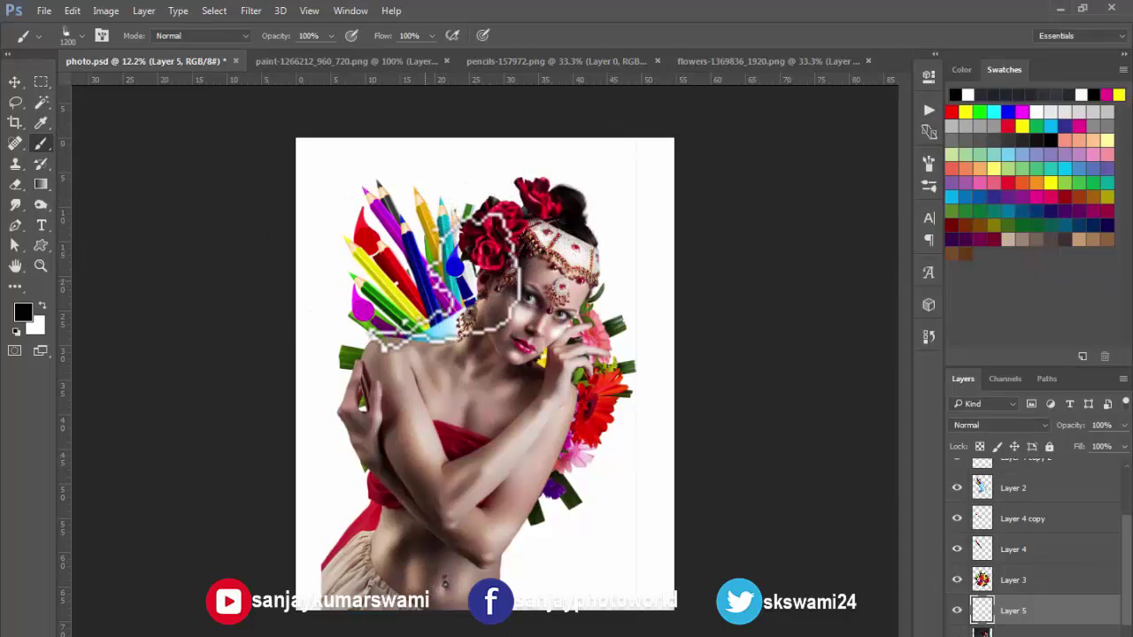
Choose a large paint-splatter brush preset at a size of 1800 px
right_click(392, 249)
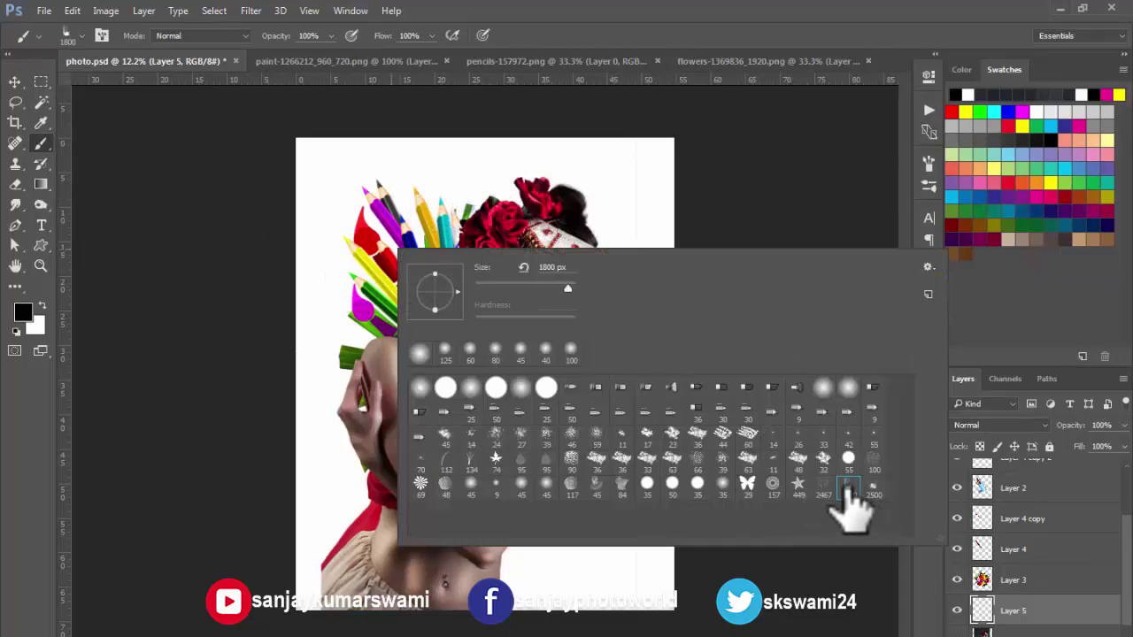
click(871, 487)
click(771, 226)
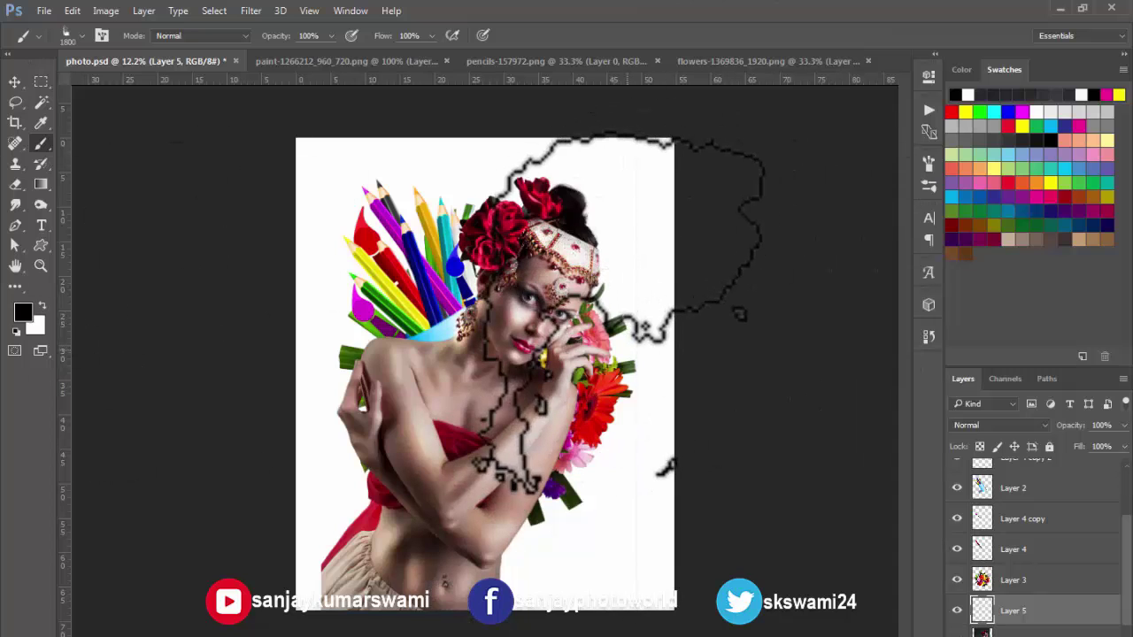
Stamp yellow splatters on Layer 5 beside the woman's raised hand near the pencils and below the flower bouquet
click(1023, 125)
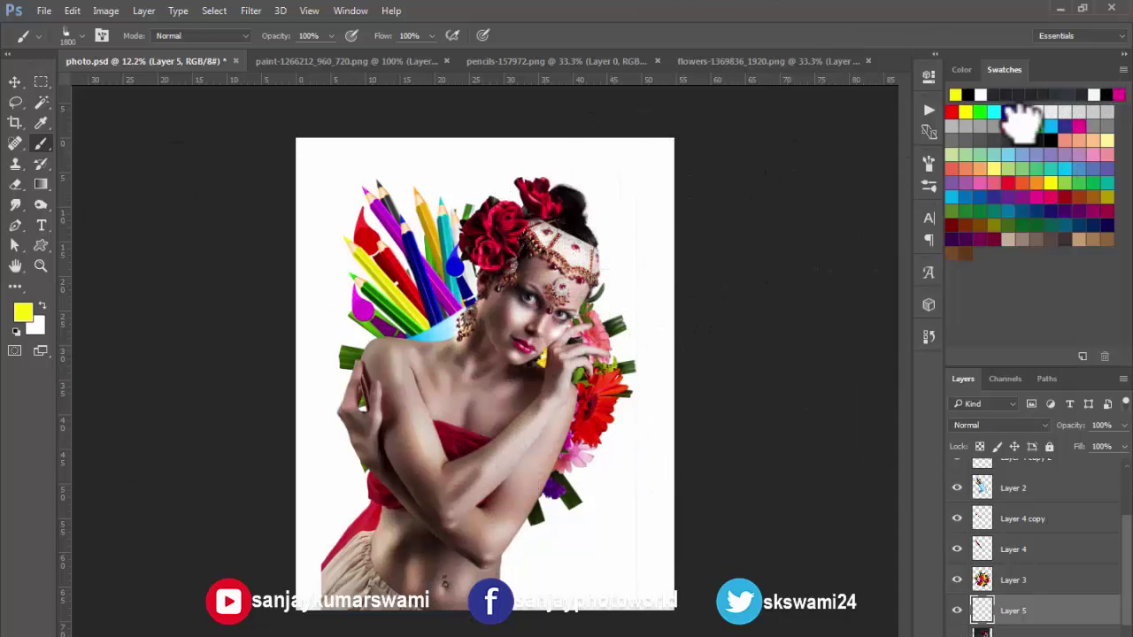
click(479, 501)
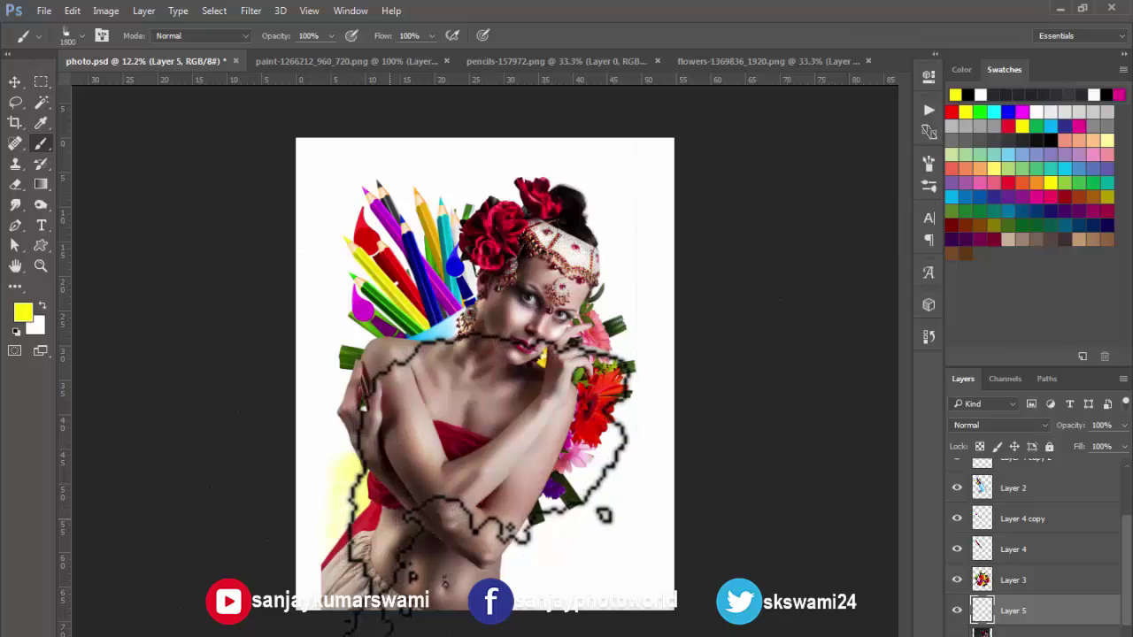
key(ctrl+z)
click(400, 445)
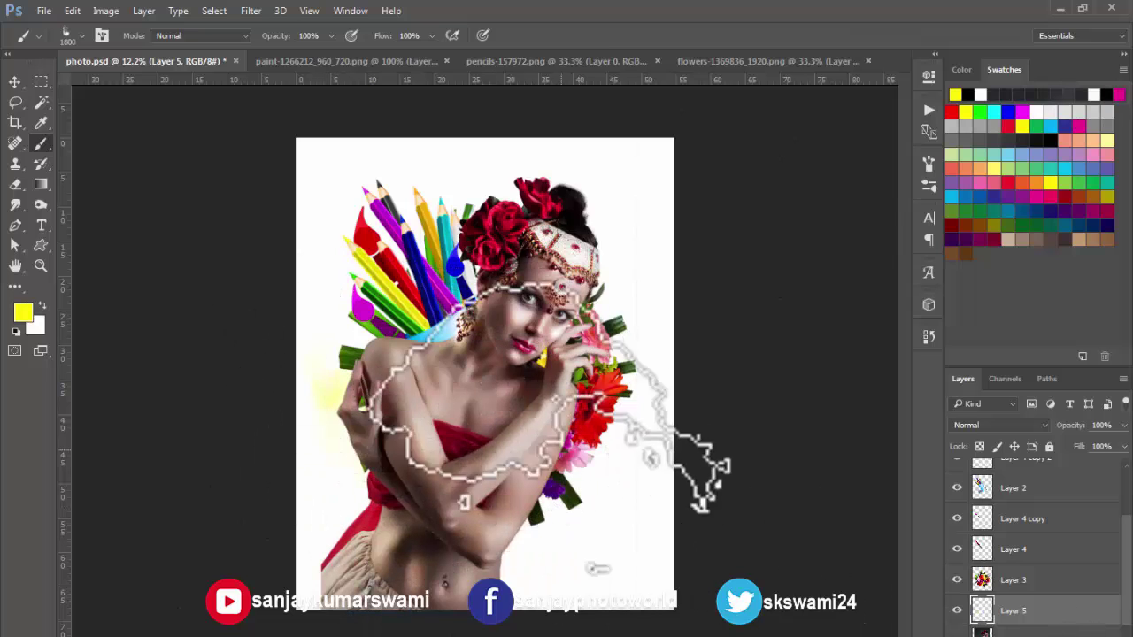
click(545, 436)
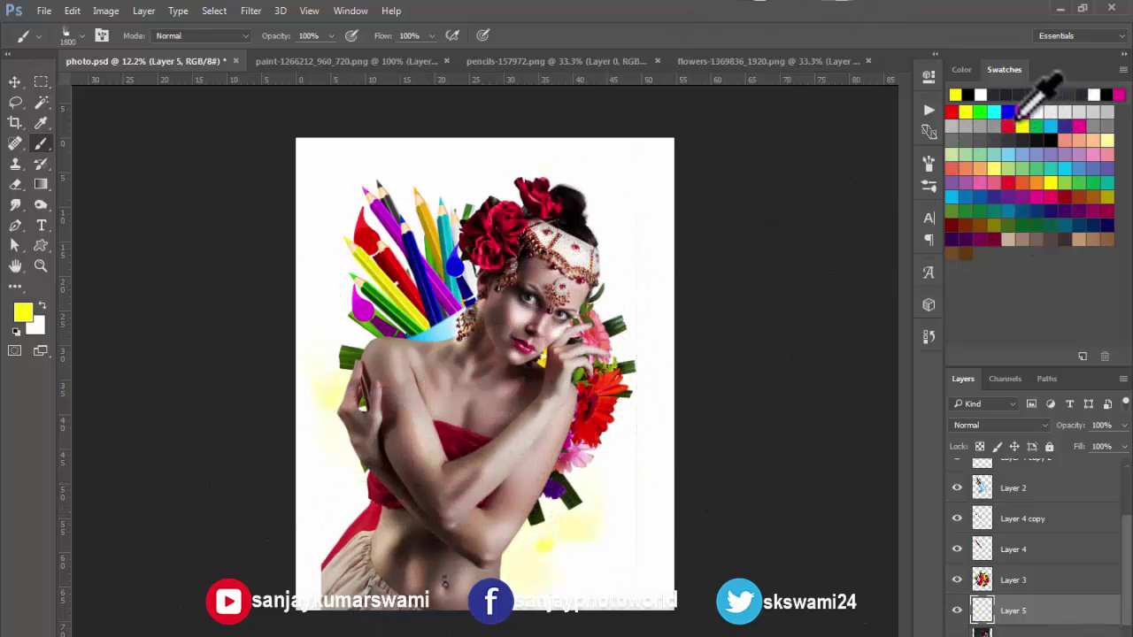
Stamp blue splatters on Layer 5 over the yellow ones below the flower bouquet, using a splatter brush at 600 px
click(1008, 112)
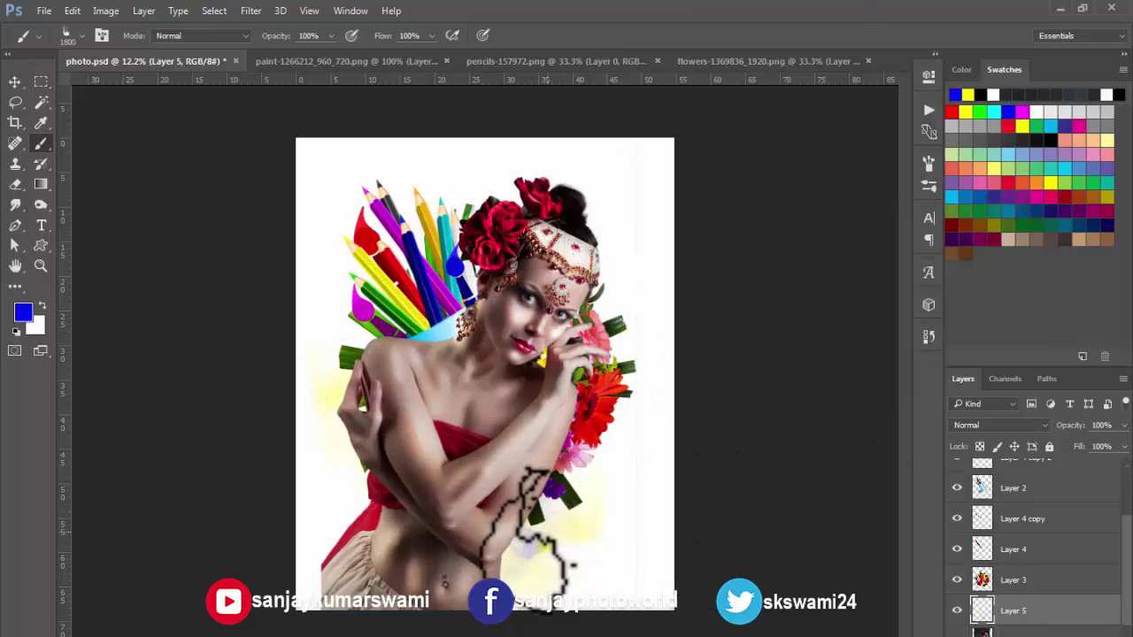
click(548, 532)
key(period)
key(period)
key(ctrl+z)
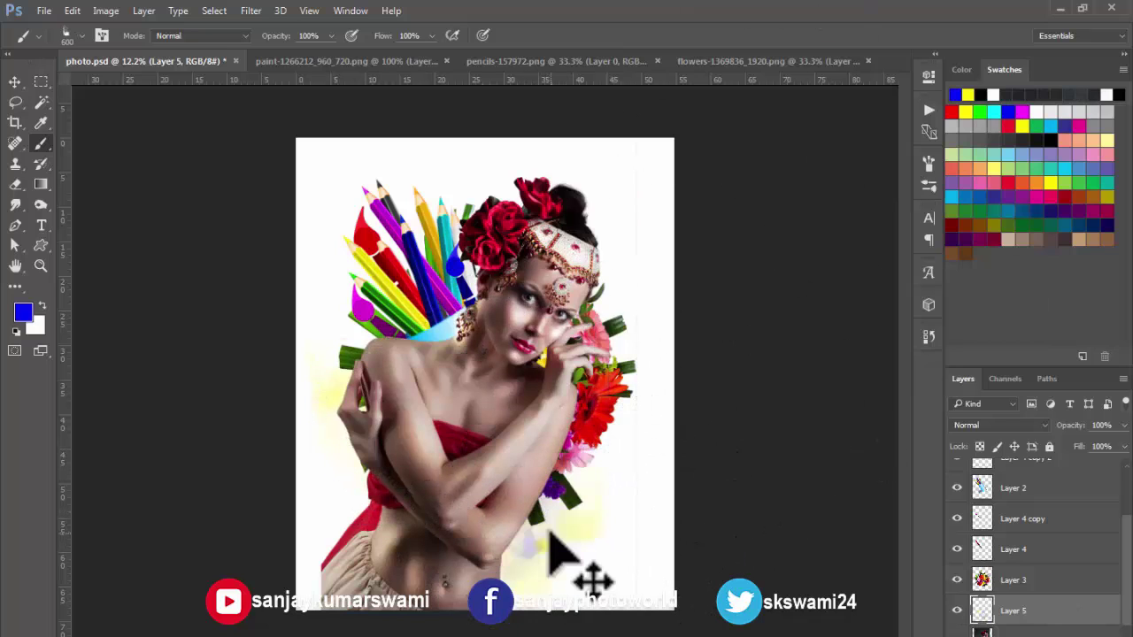
key(ctrl+z)
key(ctrl+z)
key(period)
key(period)
key(period)
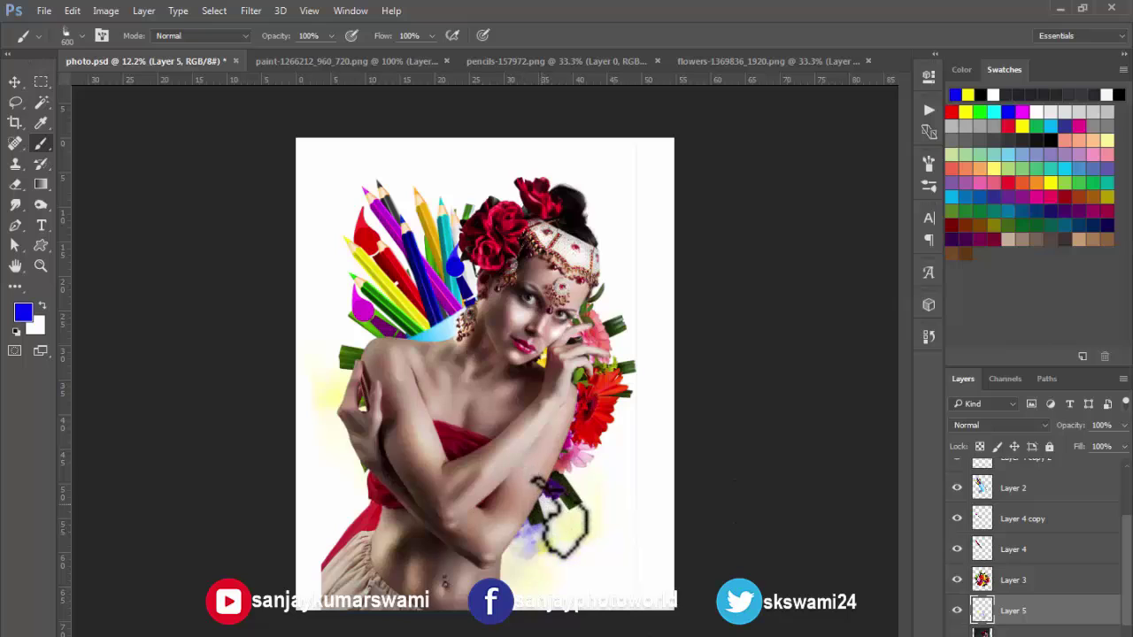
key(period)
click(539, 533)
key(period)
key(period)
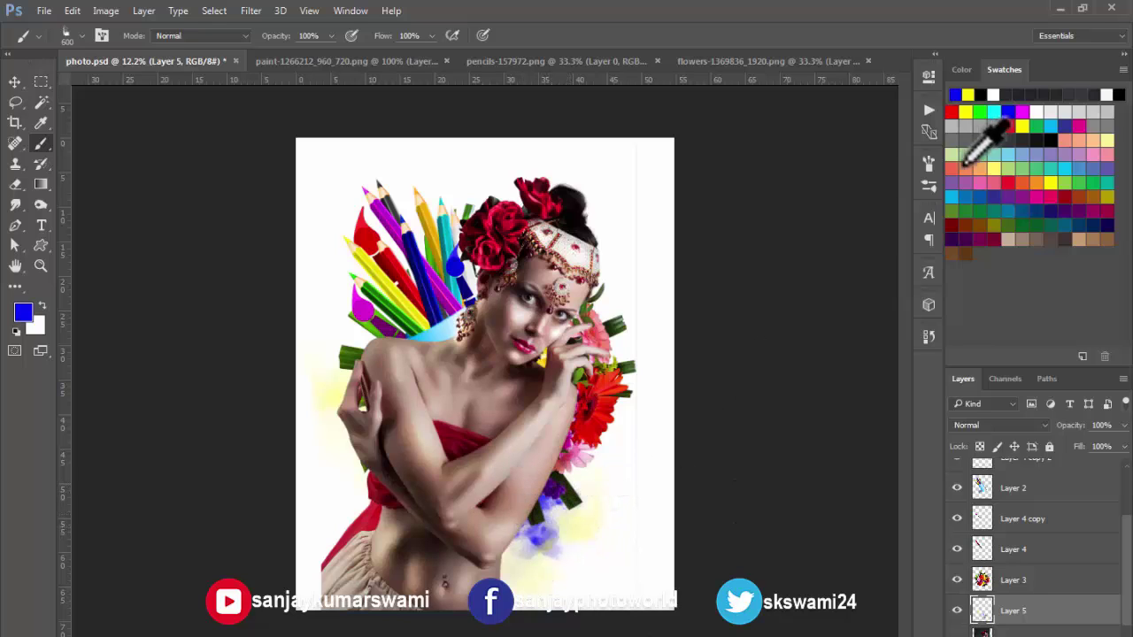
Stamp magenta splatters over the blue ones below the bouquet on Layer 5
click(1023, 111)
key(period)
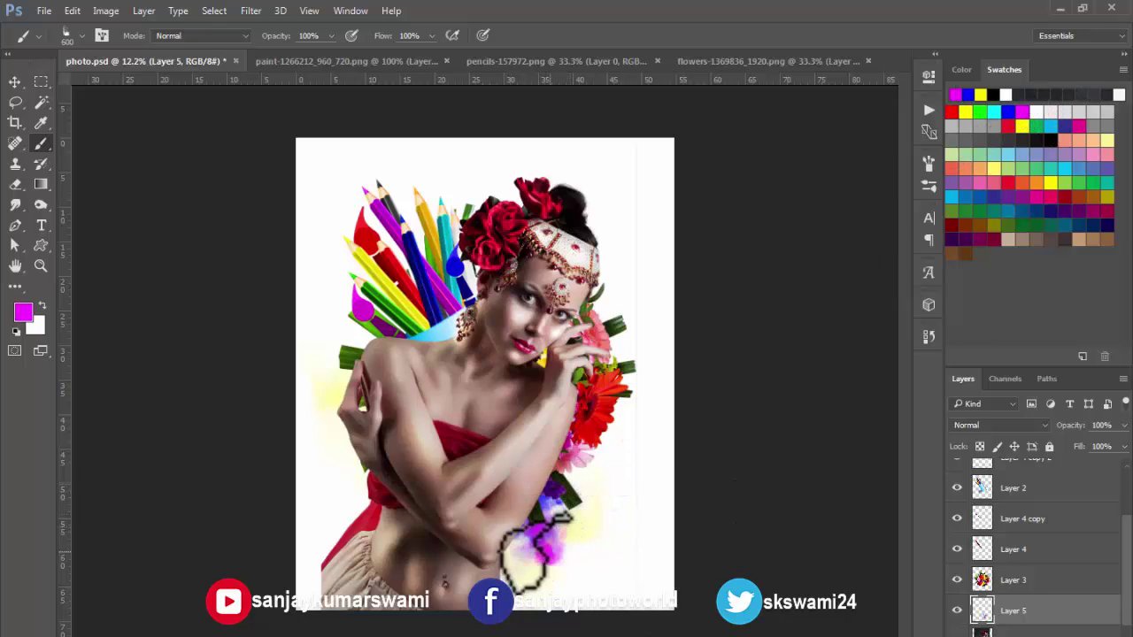
click(556, 535)
key(period)
Stamp magenta, blue, red and yellow splatters on Layer 5 beside the woman's hand and arm beneath the pencils
click(359, 424)
click(1008, 111)
click(332, 382)
click(962, 111)
click(953, 112)
click(350, 469)
click(1023, 112)
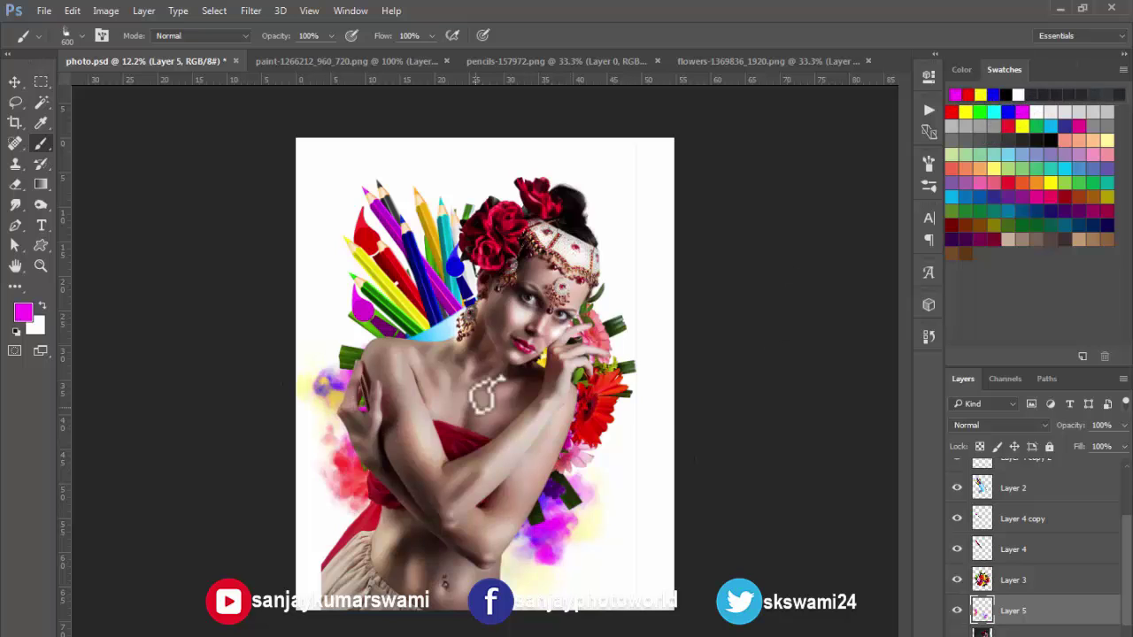
click(348, 456)
click(966, 112)
click(350, 416)
Stamp yellow and deep pink splatters behind the upper flowers beside the woman's face, and activate the Move Tool
click(606, 332)
click(1022, 111)
click(1079, 125)
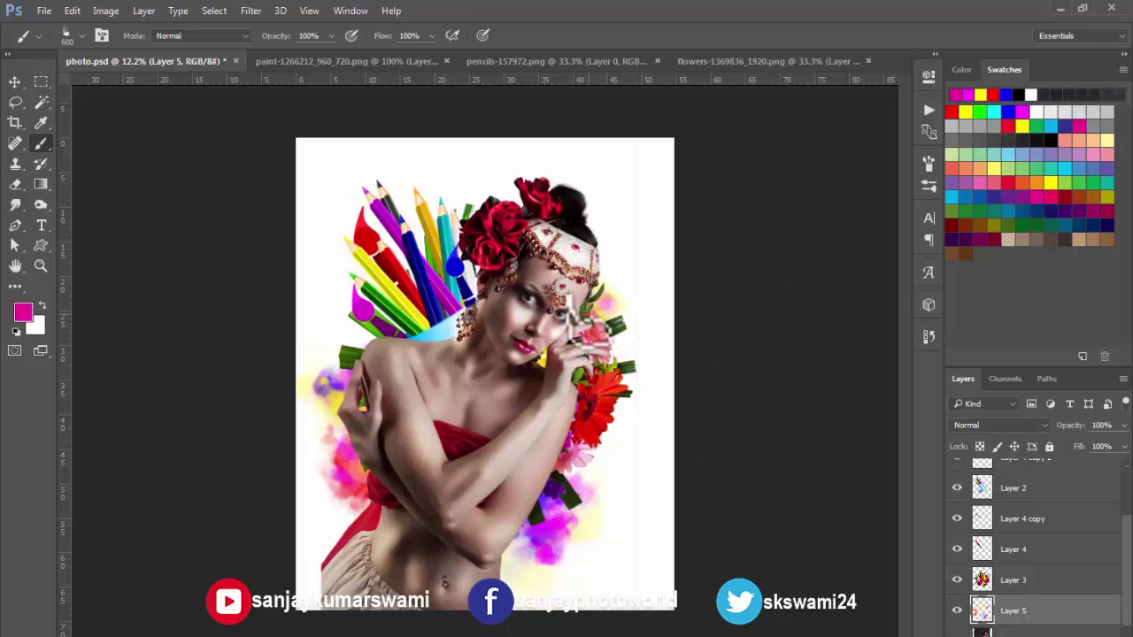
click(609, 332)
ctrl+click(554, 359)
alt+click(560, 411)
ctrl+click(574, 416)
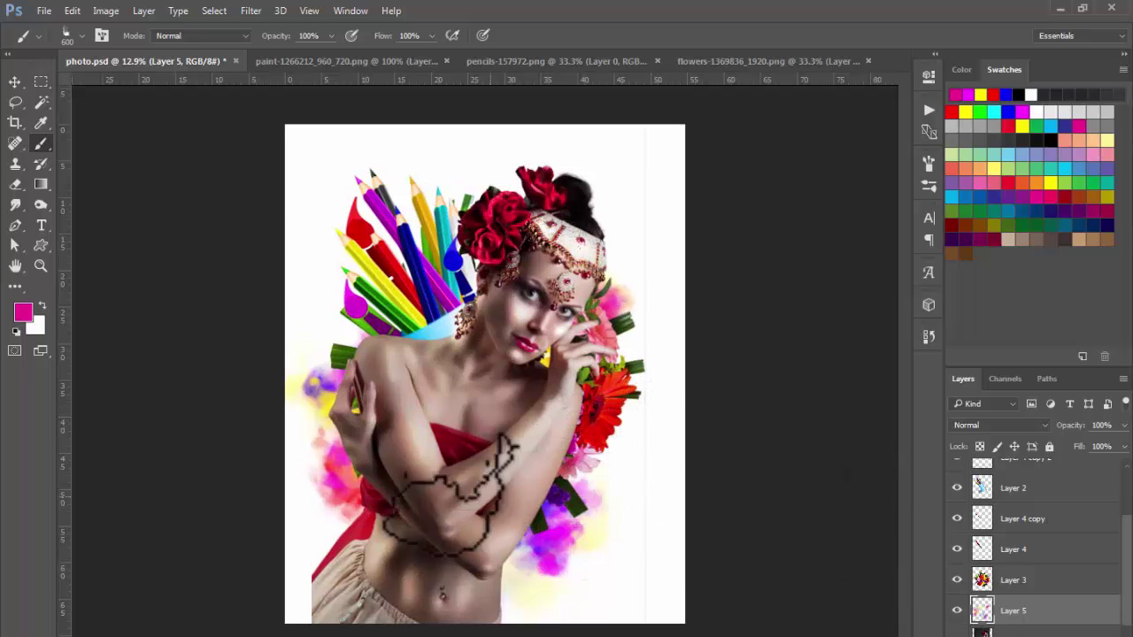
key(v)
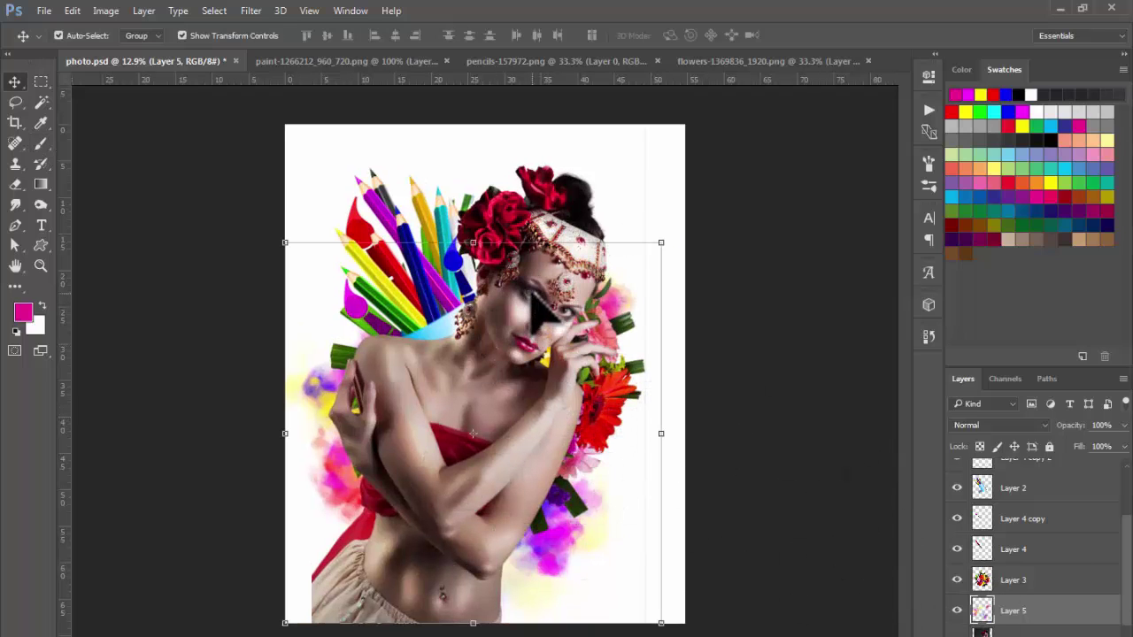
On the layer mask of Layer 1 copy, erase the woman's skirt and lower waist with the Eraser Tool and the 1800 px splatter brush
scroll(1074, 566, up, 3)
click(1066, 509)
click(957, 506)
click(958, 506)
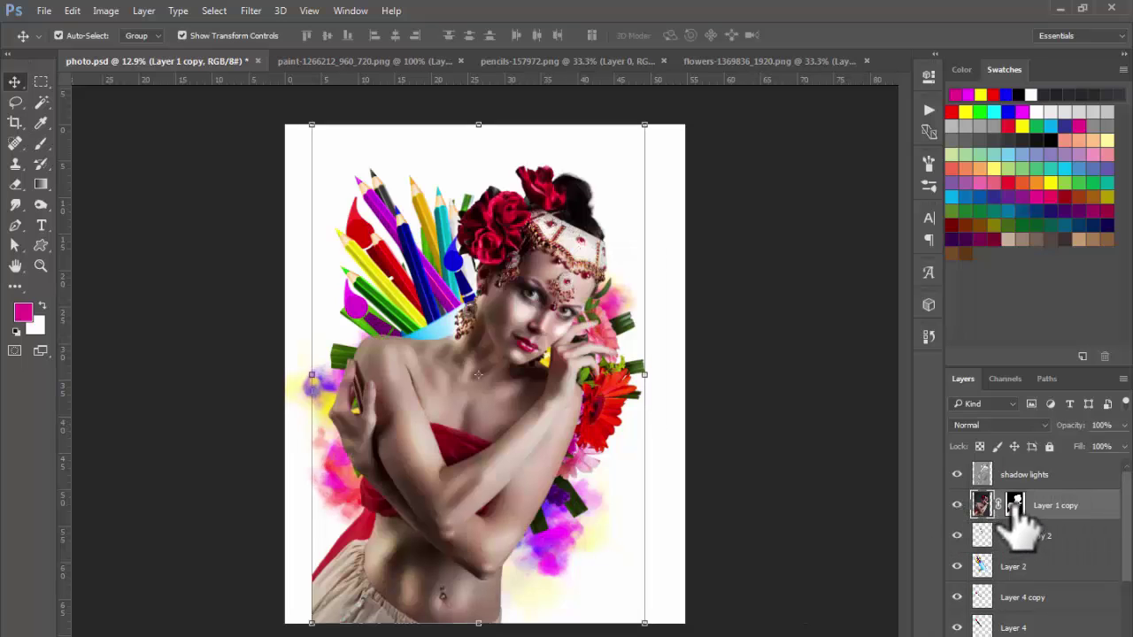
click(1015, 508)
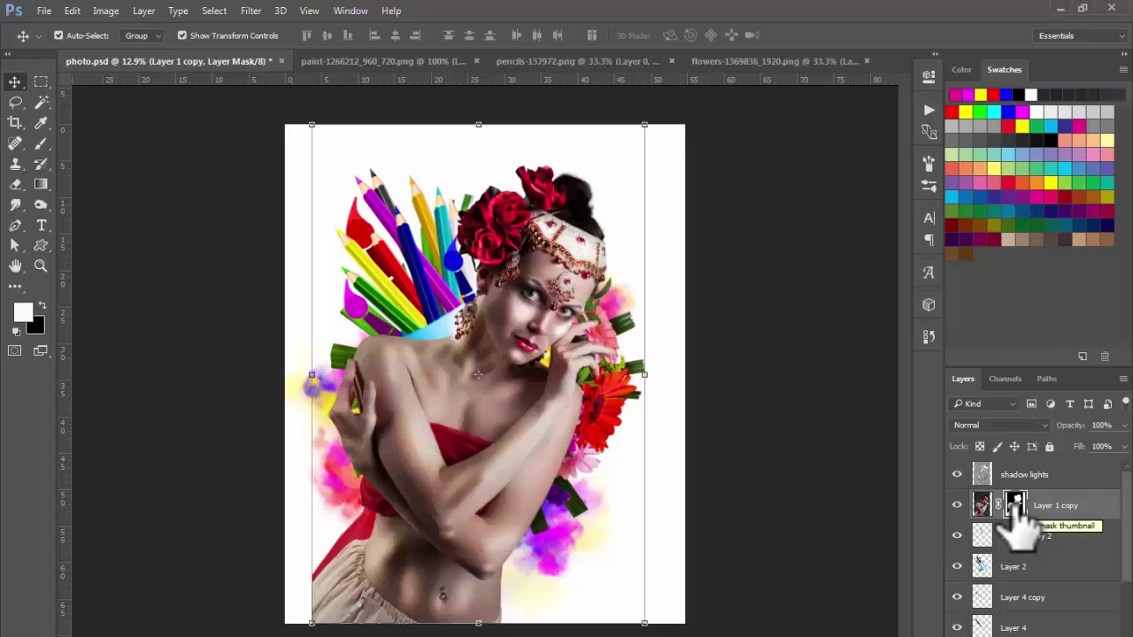
click(10, 183)
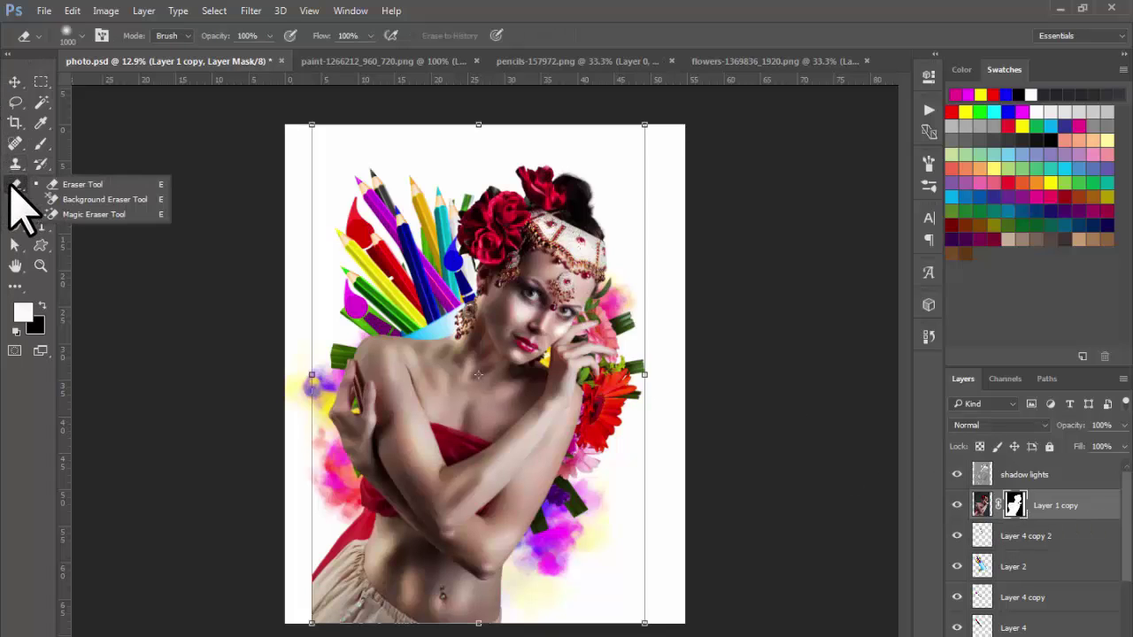
click(86, 185)
right_click(454, 214)
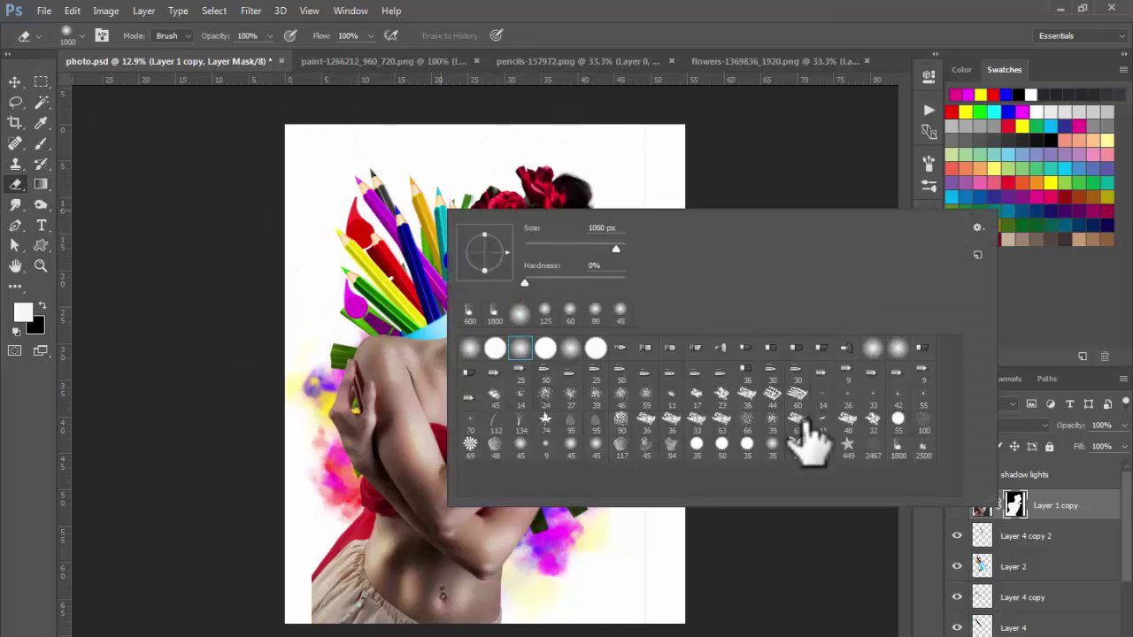
click(896, 449)
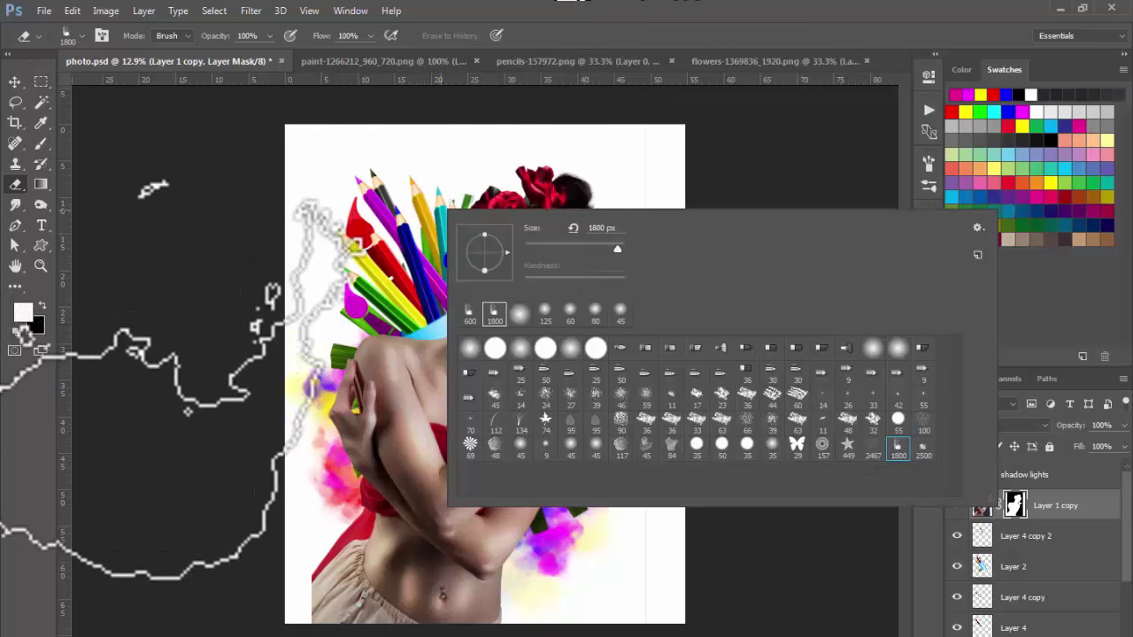
click(206, 422)
mouse_move(485, 554)
mouse_down()
mouse_move(498, 572)
mouse_move(463, 559)
mouse_move(543, 286)
mouse_up()
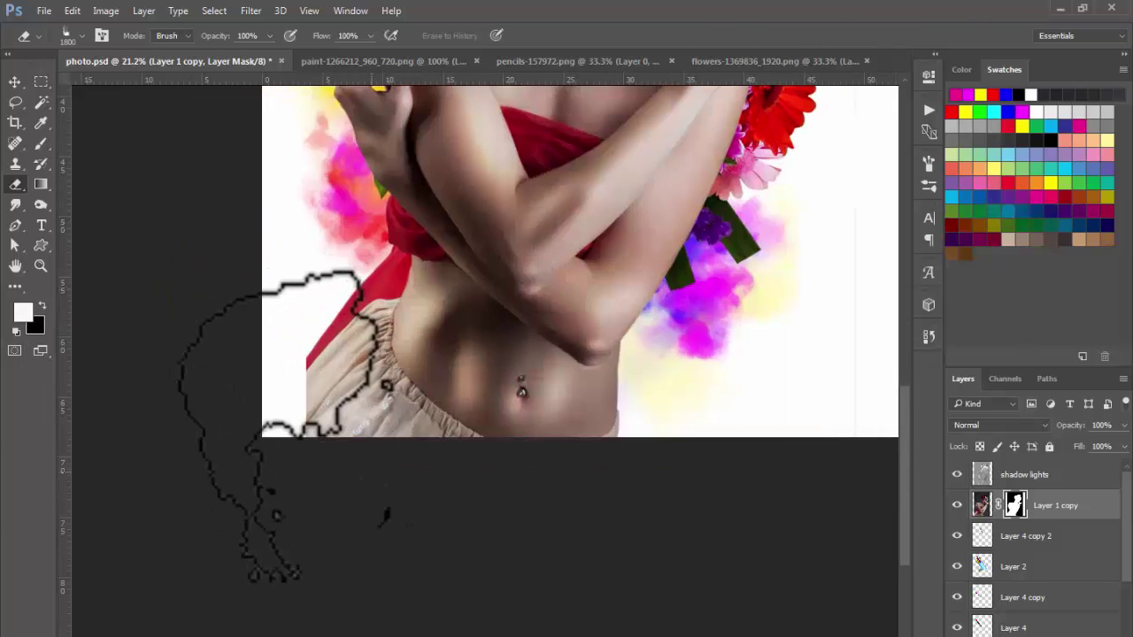
mouse_move(283, 434)
mouse_down()
mouse_move(340, 411)
mouse_move(345, 428)
mouse_move(326, 328)
mouse_move(330, 427)
mouse_move(482, 460)
mouse_move(608, 458)
mouse_move(456, 436)
mouse_up()
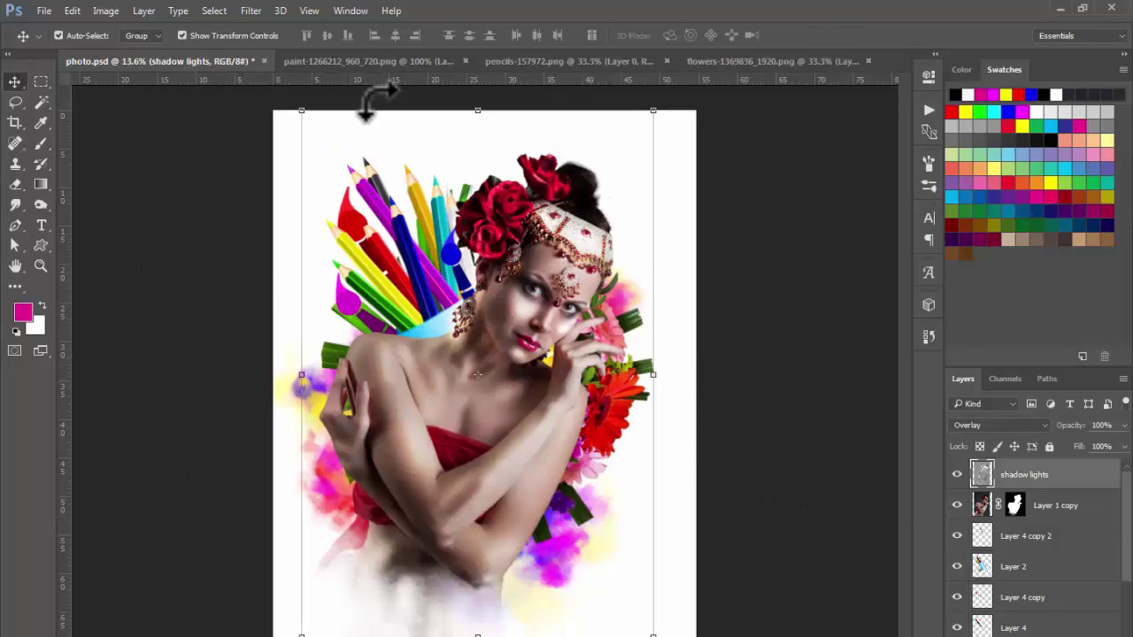
Stamp all visible layers into a new merged layer above the shadow lights layer
click(175, 275)
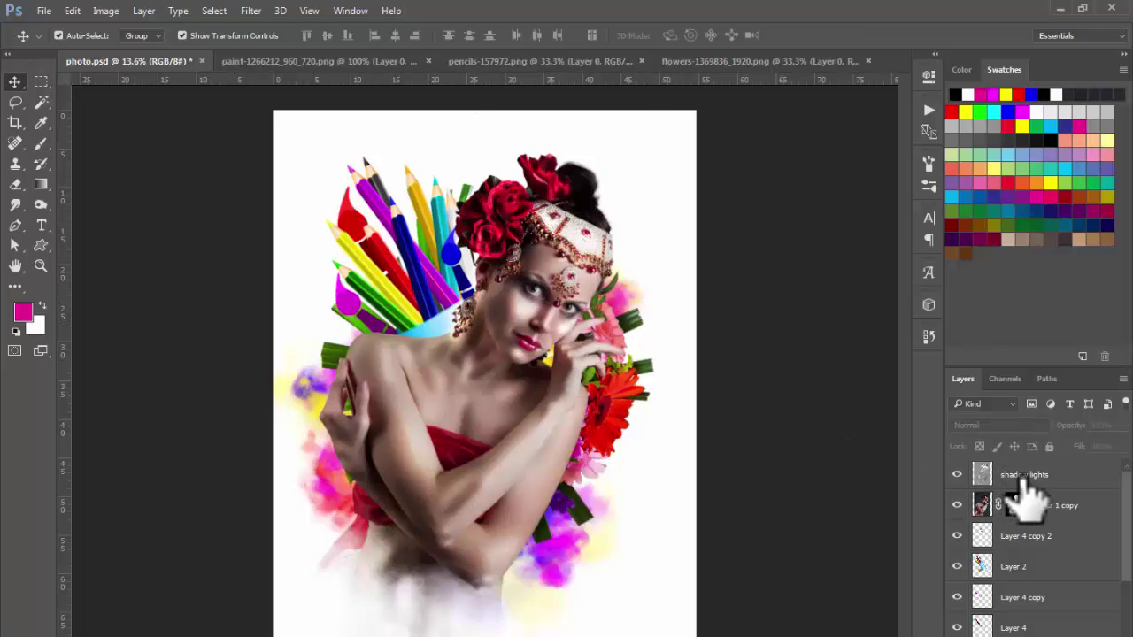
click(1025, 478)
click(957, 474)
click(957, 475)
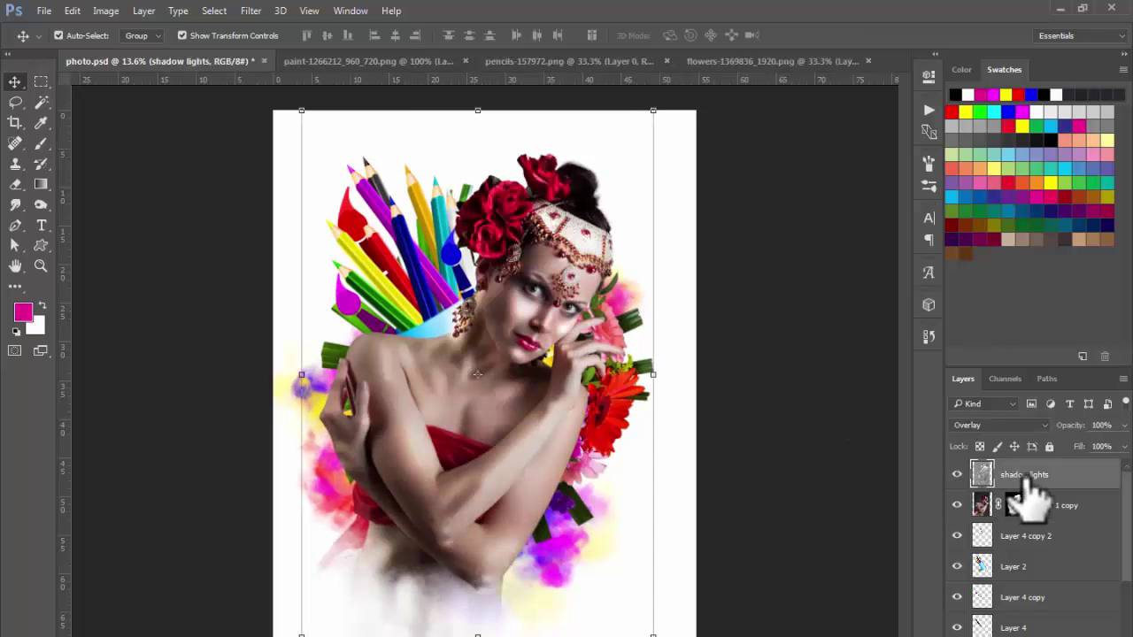
click(957, 474)
key(ctrl+shift+alt+e)
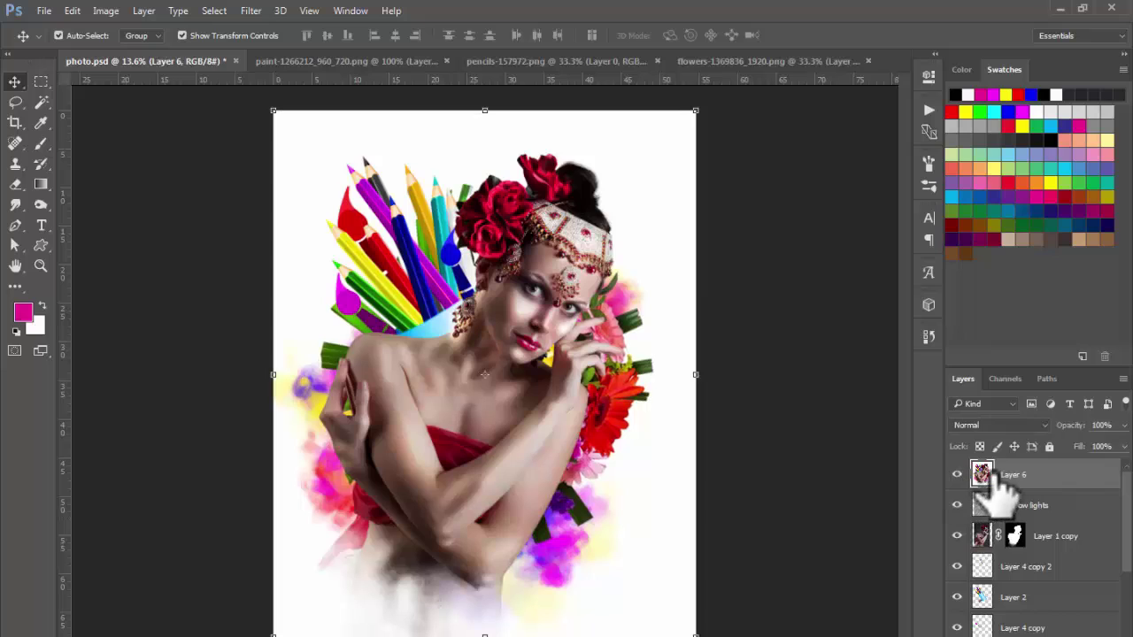
scroll(1025, 602, down, 3)
scroll(1022, 609, up, 3)
click(957, 475)
click(957, 476)
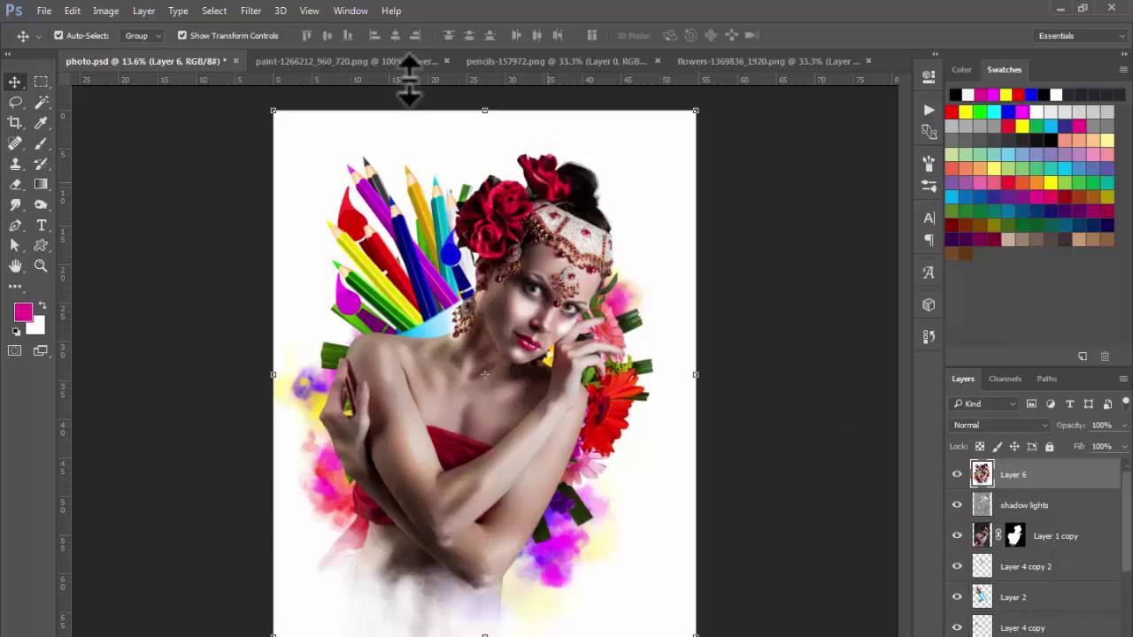
Open Color Efex Pro 4 on Layer 6 and set up Cross Processing with method L02 at 60% strength
click(250, 11)
mouse_move(285, 373)
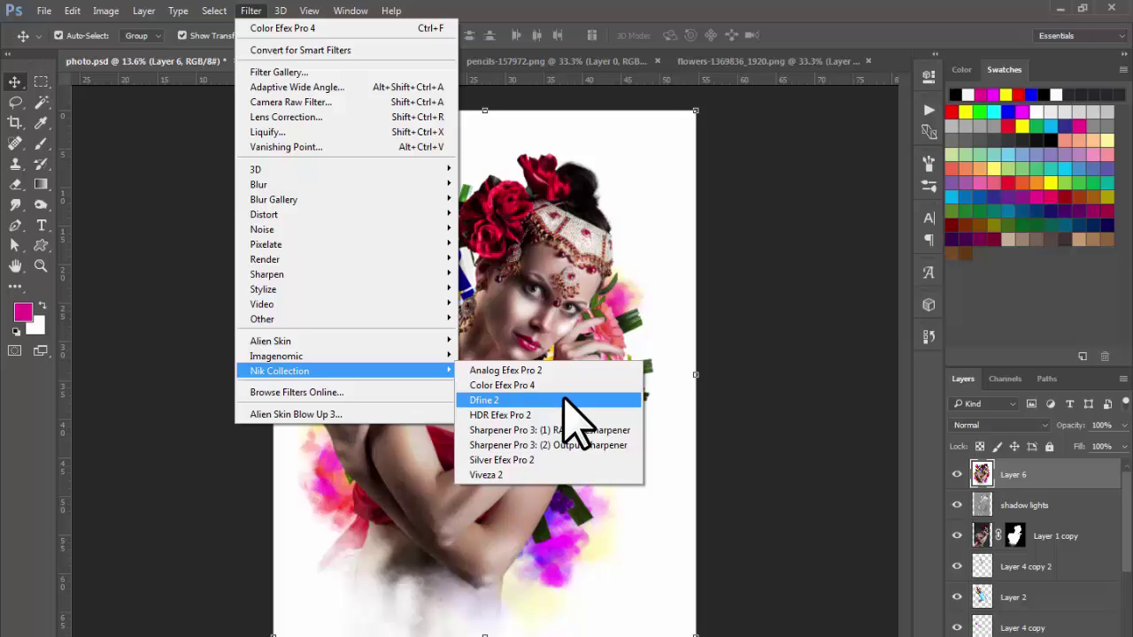
click(537, 389)
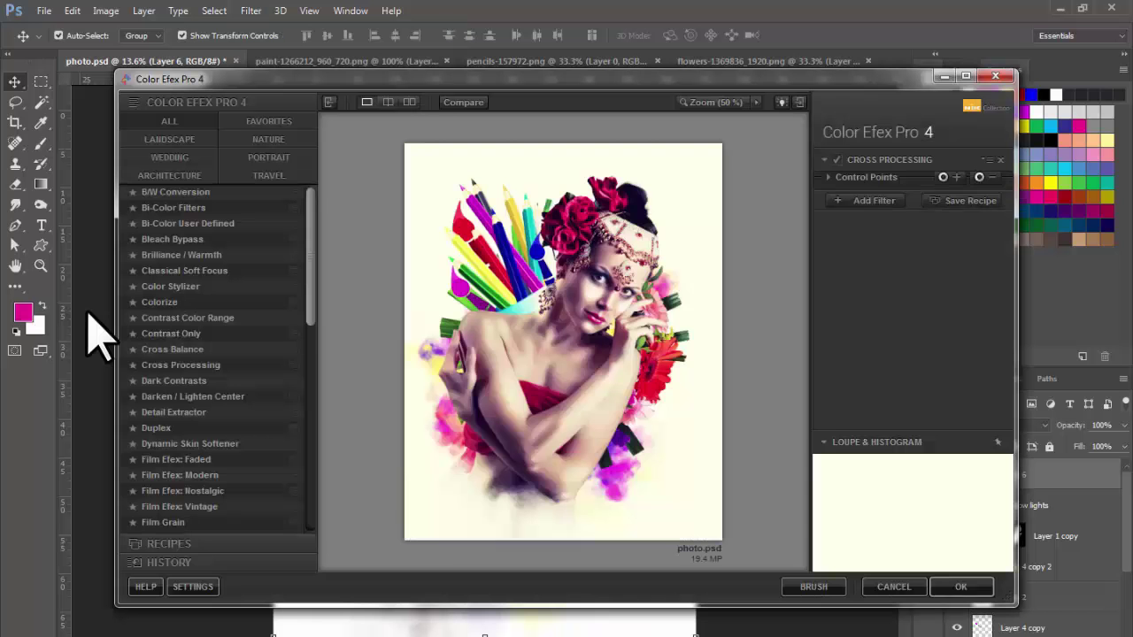
click(182, 365)
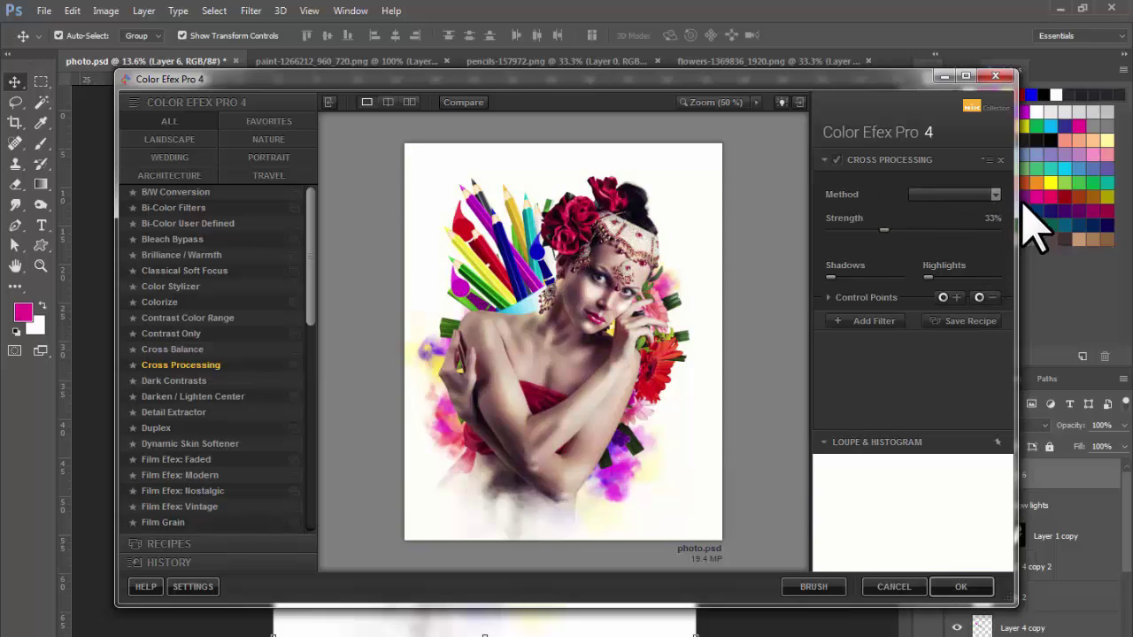
click(996, 195)
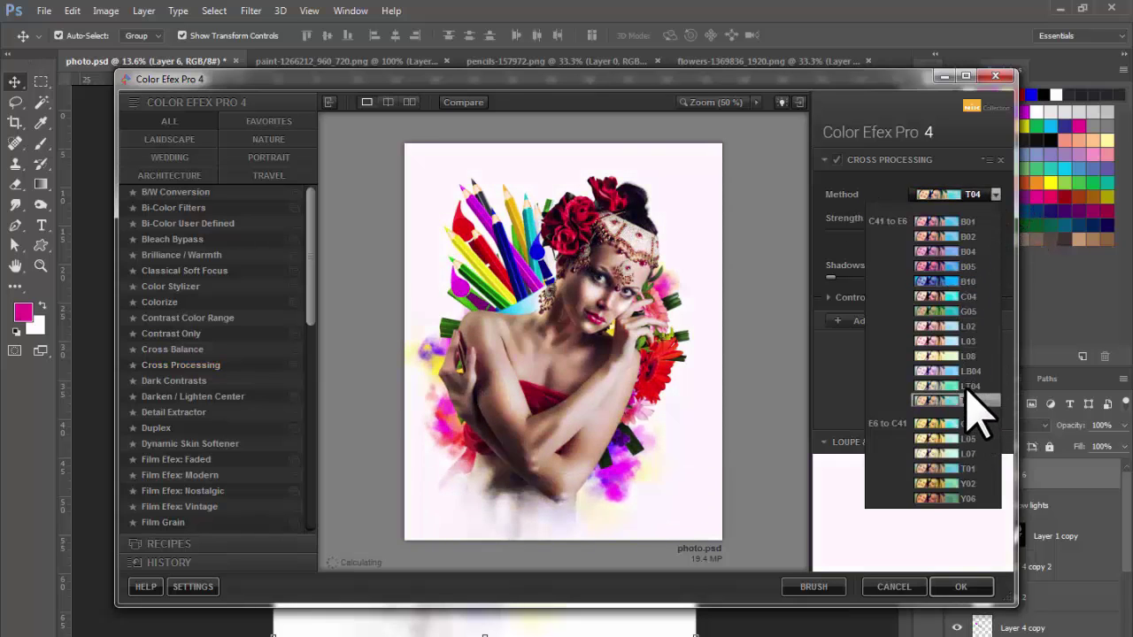
click(967, 327)
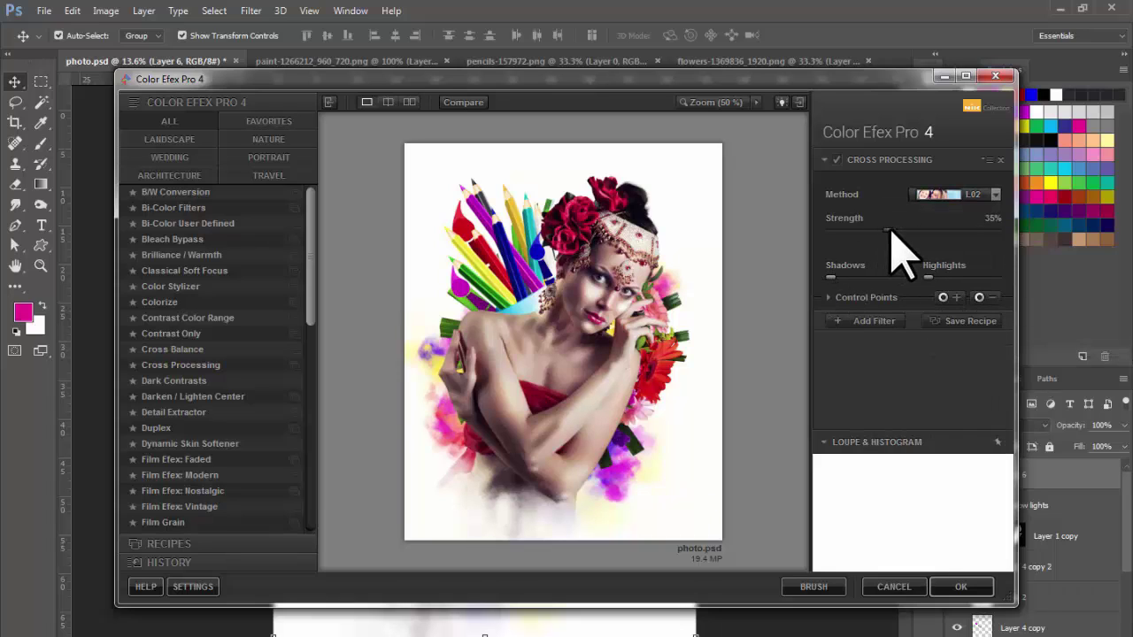
mouse_move(901, 232)
mouse_down()
mouse_move(952, 230)
mouse_move(888, 235)
mouse_up()
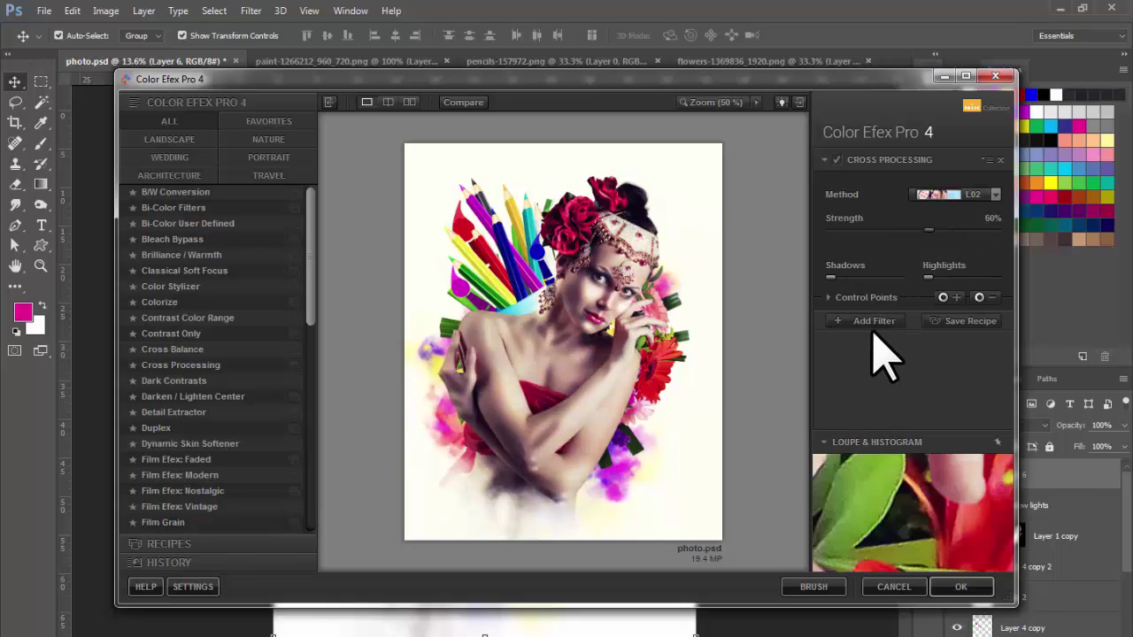
Add a Darken / Lighten Center filter with shape 1, center luminosity 29%, border luminosity -62% and center size 48%, and apply the effects
click(871, 324)
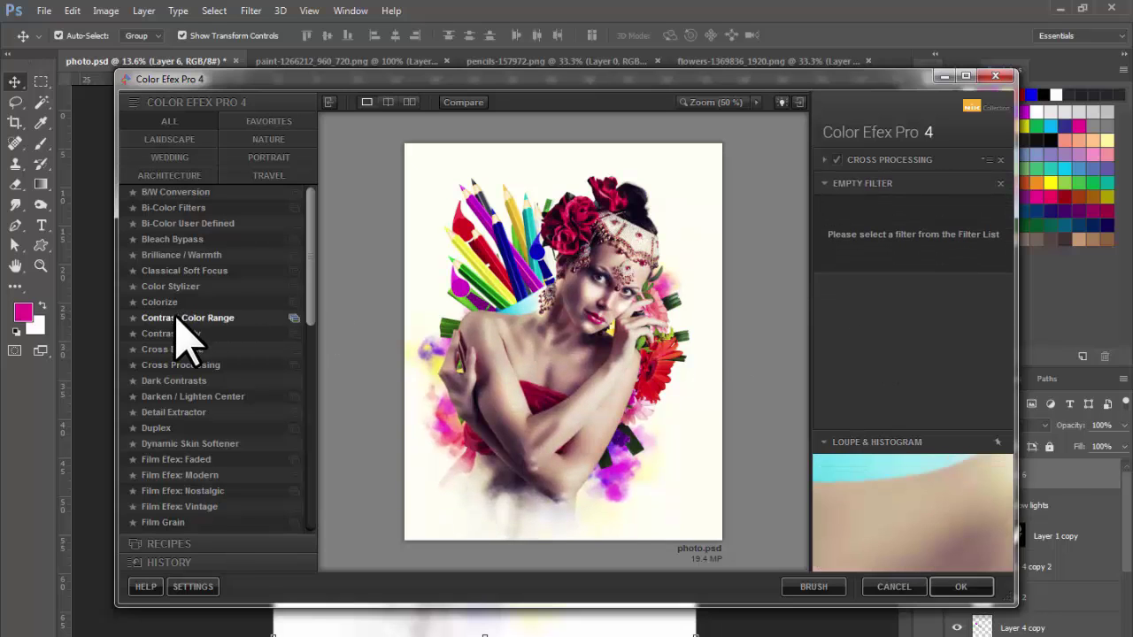
click(189, 398)
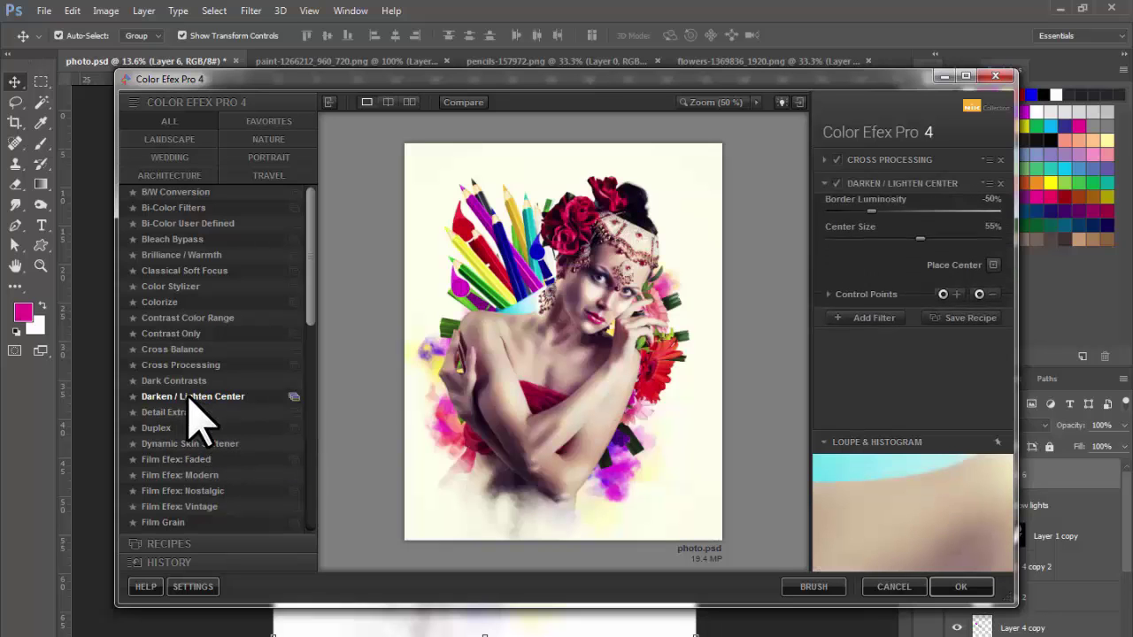
click(995, 218)
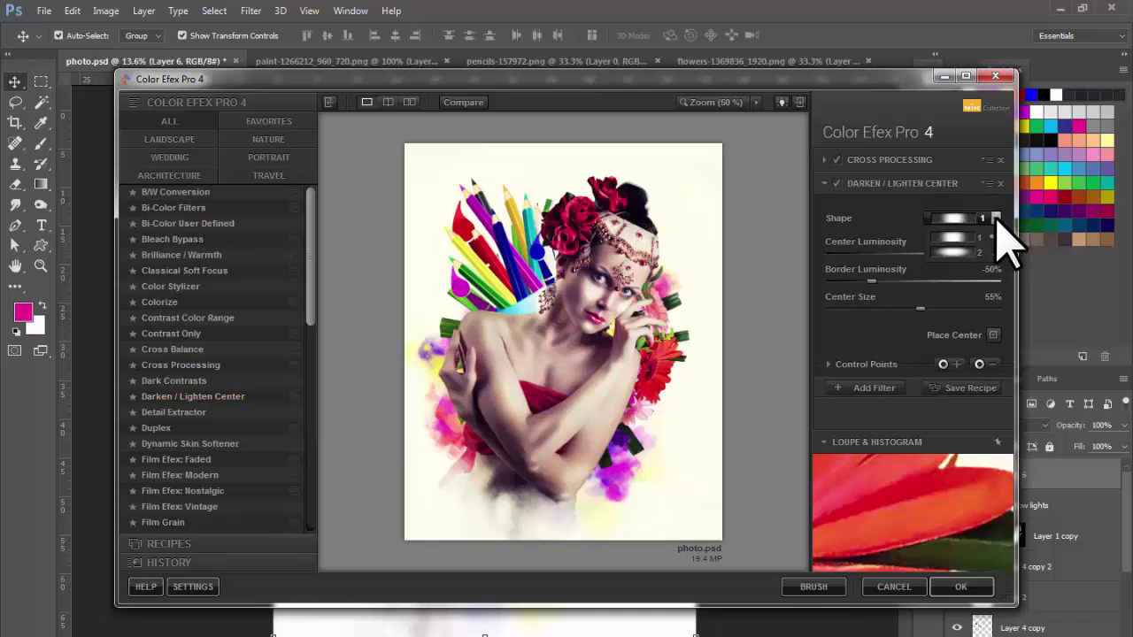
click(965, 235)
drag(930, 256, 888, 259)
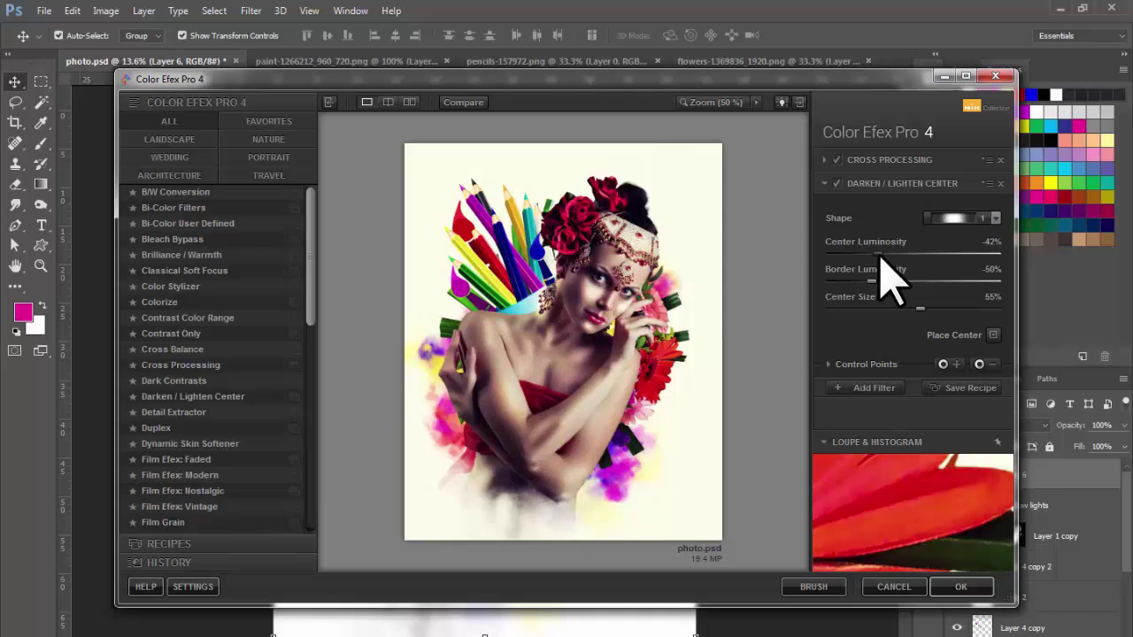
drag(886, 258, 941, 277)
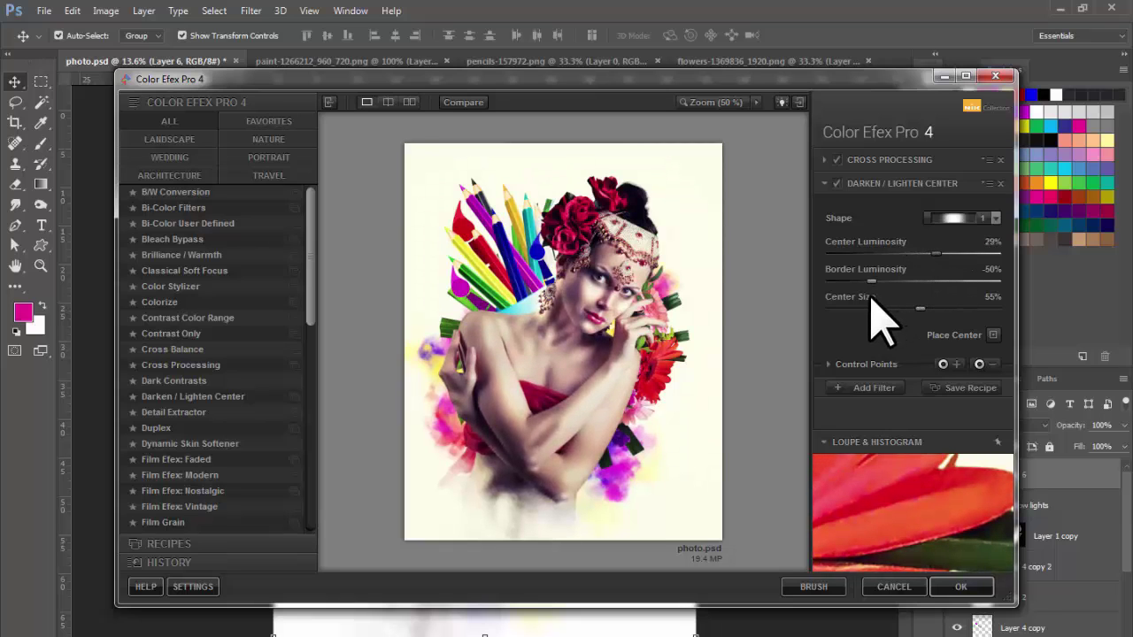
mouse_move(872, 283)
mouse_down()
mouse_move(934, 282)
mouse_move(872, 288)
mouse_move(920, 292)
mouse_move(798, 288)
mouse_move(901, 283)
mouse_move(801, 291)
mouse_move(888, 285)
mouse_move(865, 286)
mouse_up()
mouse_move(921, 310)
mouse_down()
mouse_move(847, 305)
mouse_move(961, 309)
mouse_move(886, 311)
mouse_move(909, 311)
mouse_up()
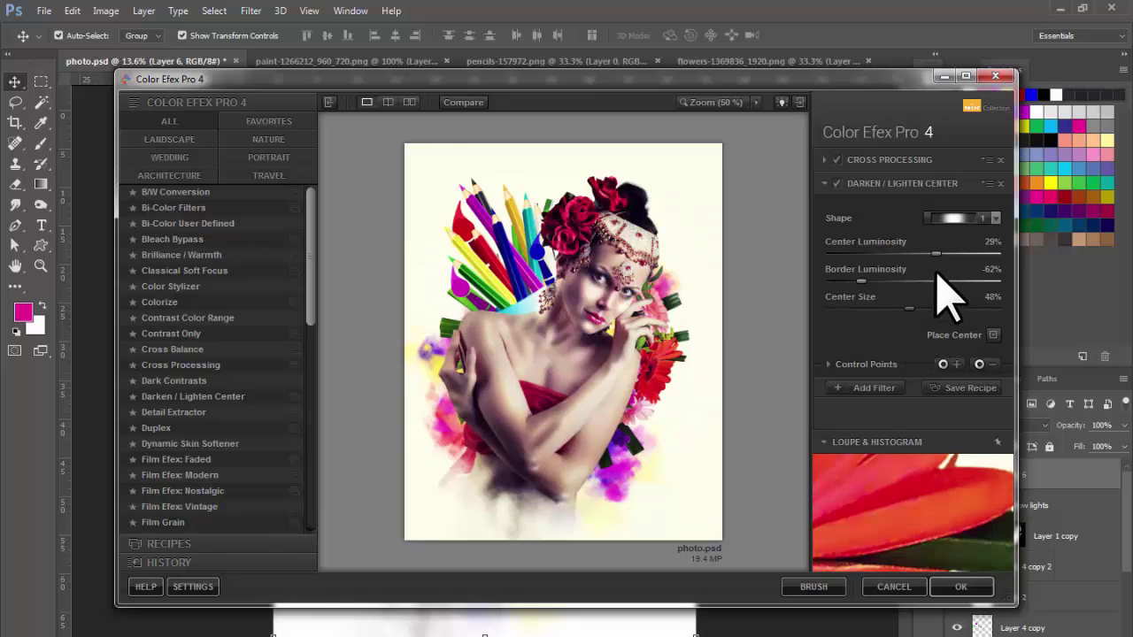
click(951, 588)
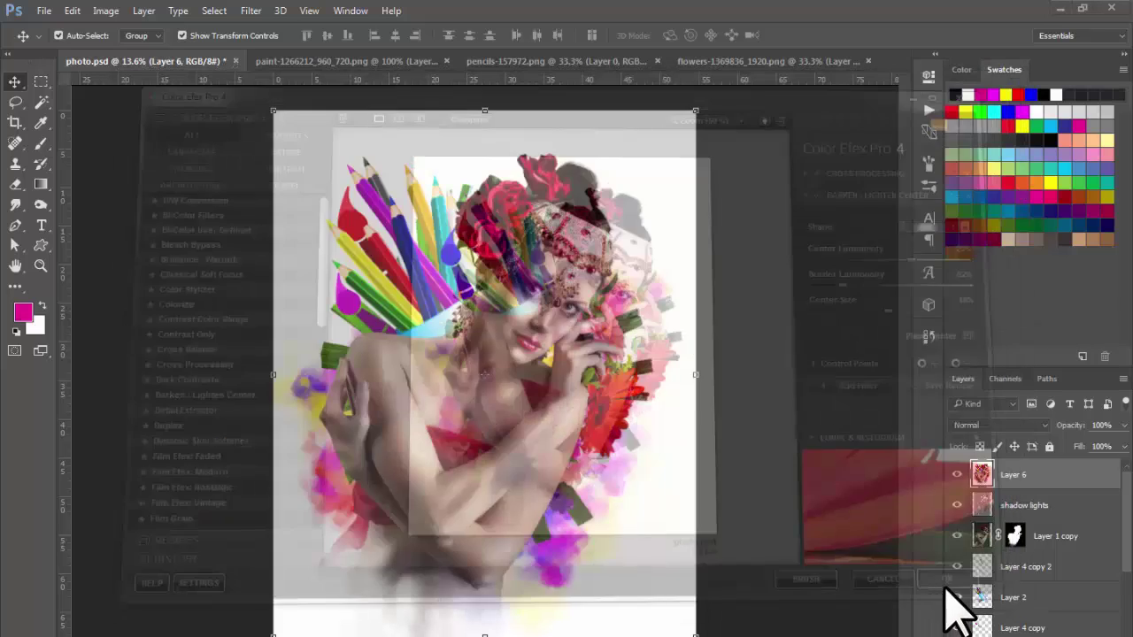